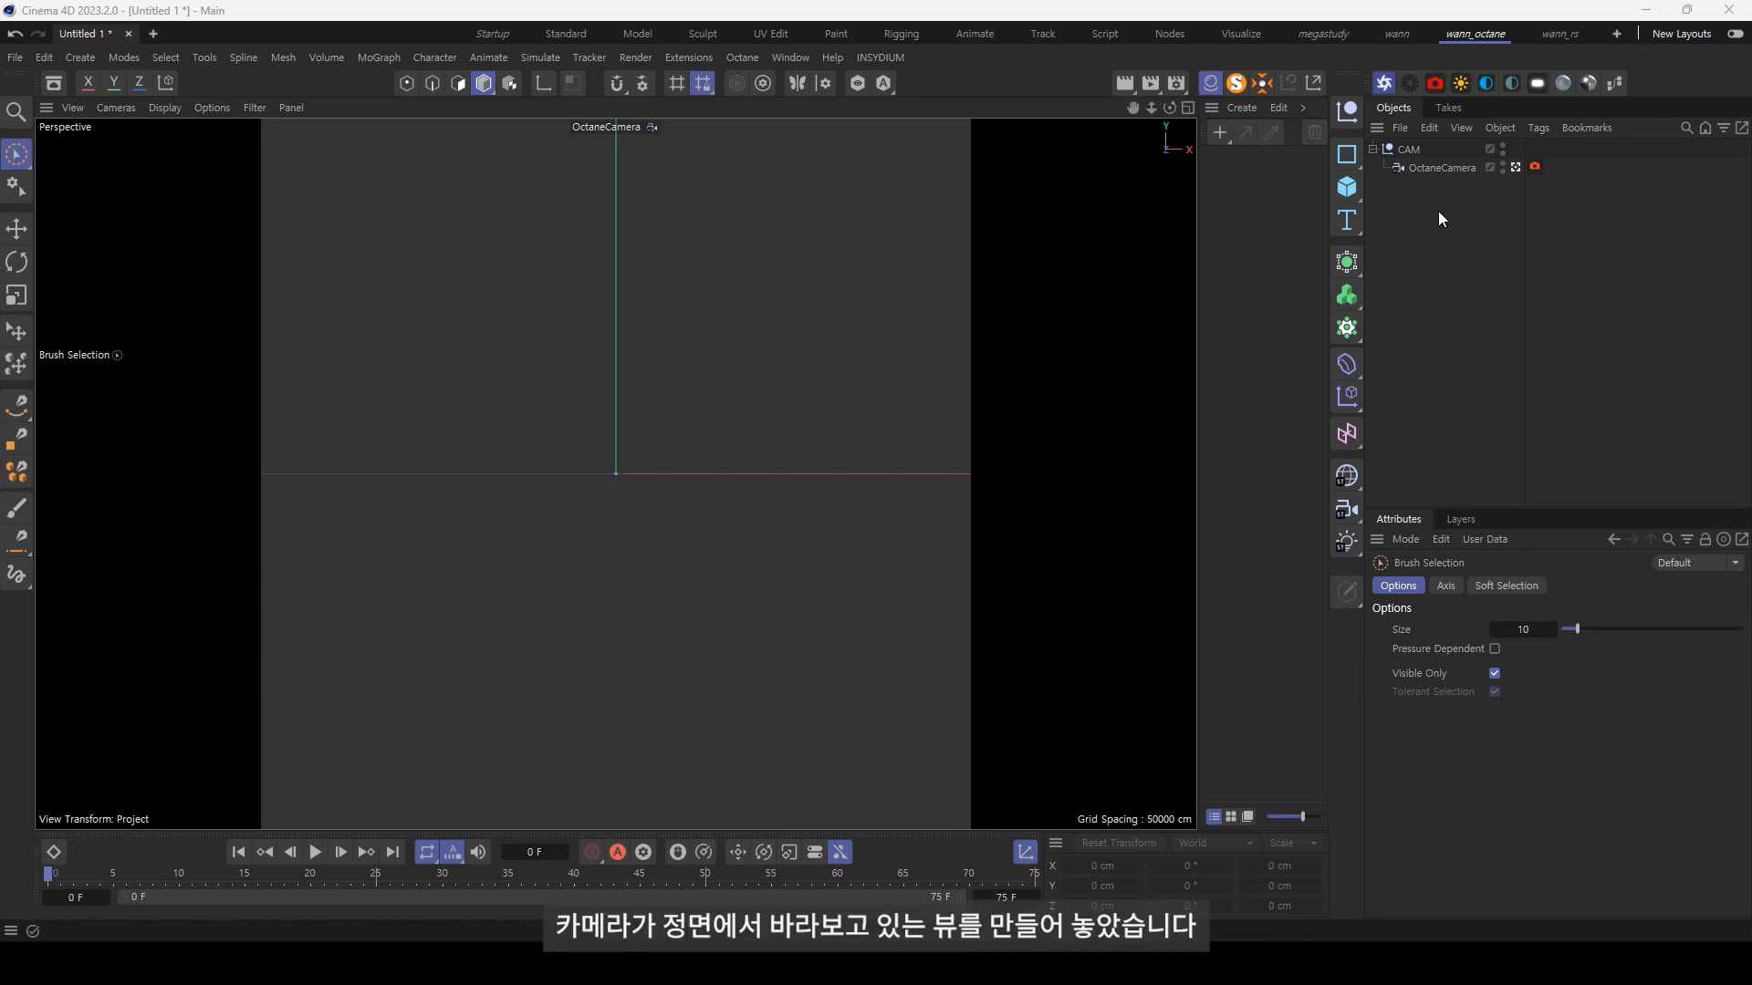
{"action": "key", "text": "F4"}
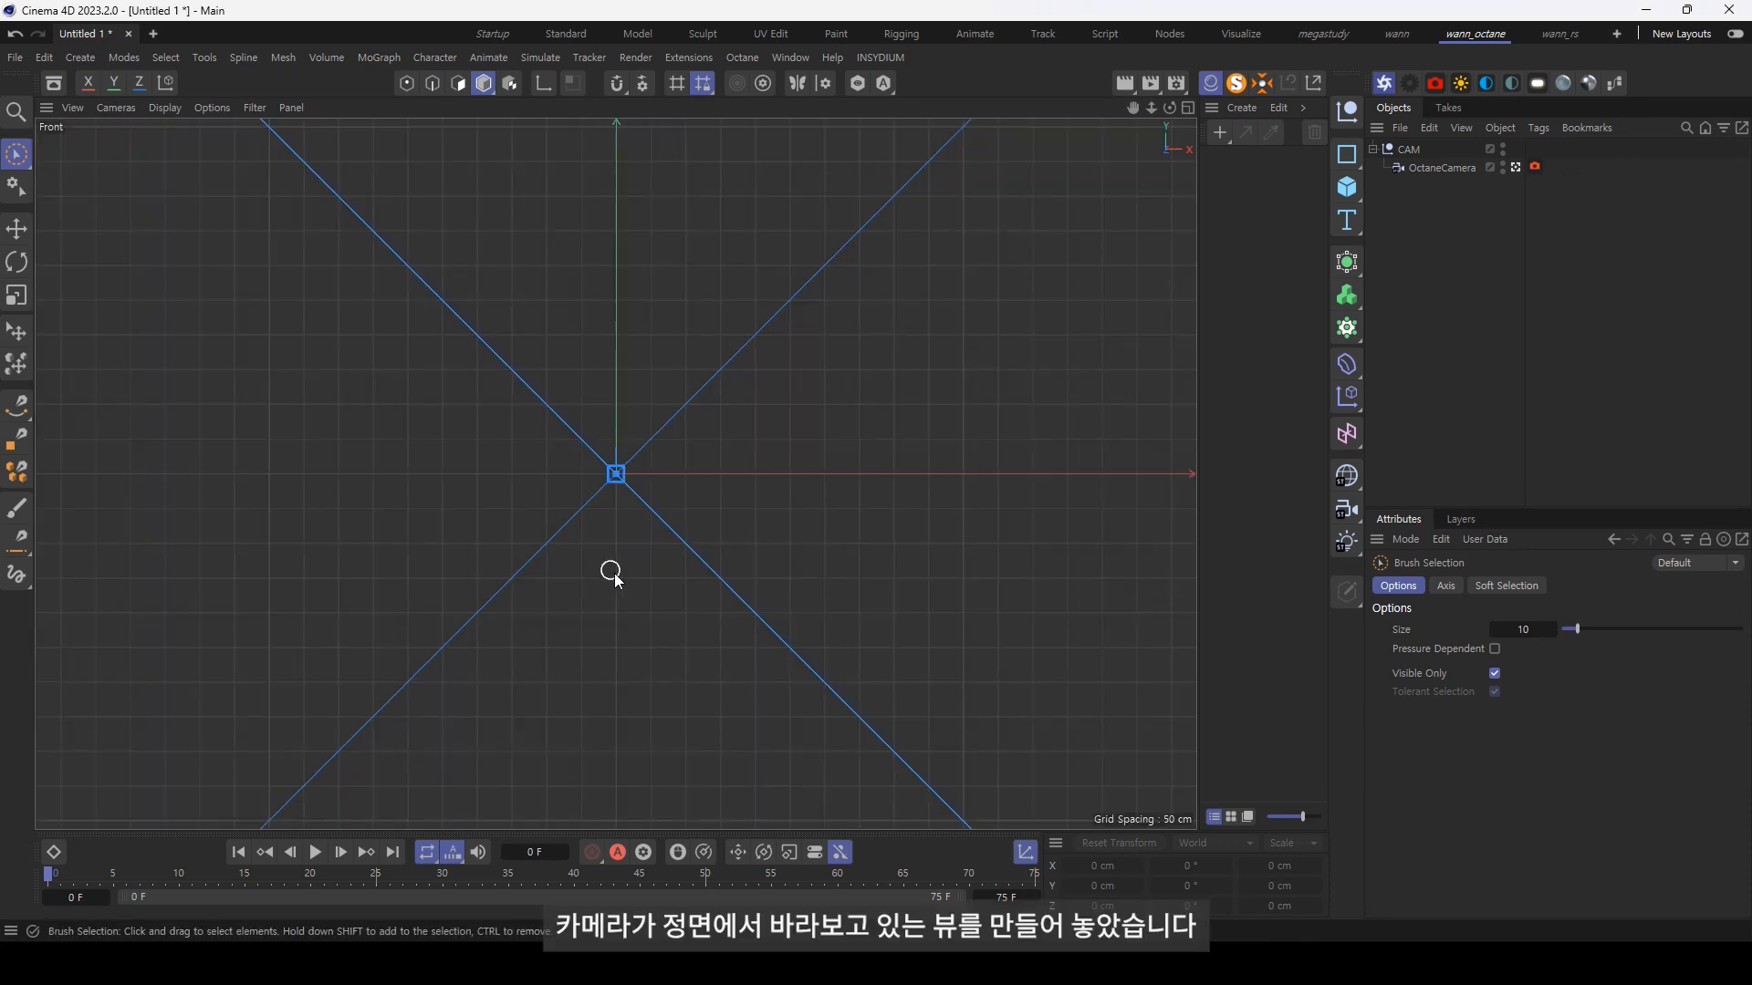
{"action": "scroll", "coordinate": [744, 557], "scroll_direction": "down", "scroll_amount": 5}
{"action": "scroll", "coordinate": [615, 548], "scroll_direction": "up", "scroll_amount": 1}
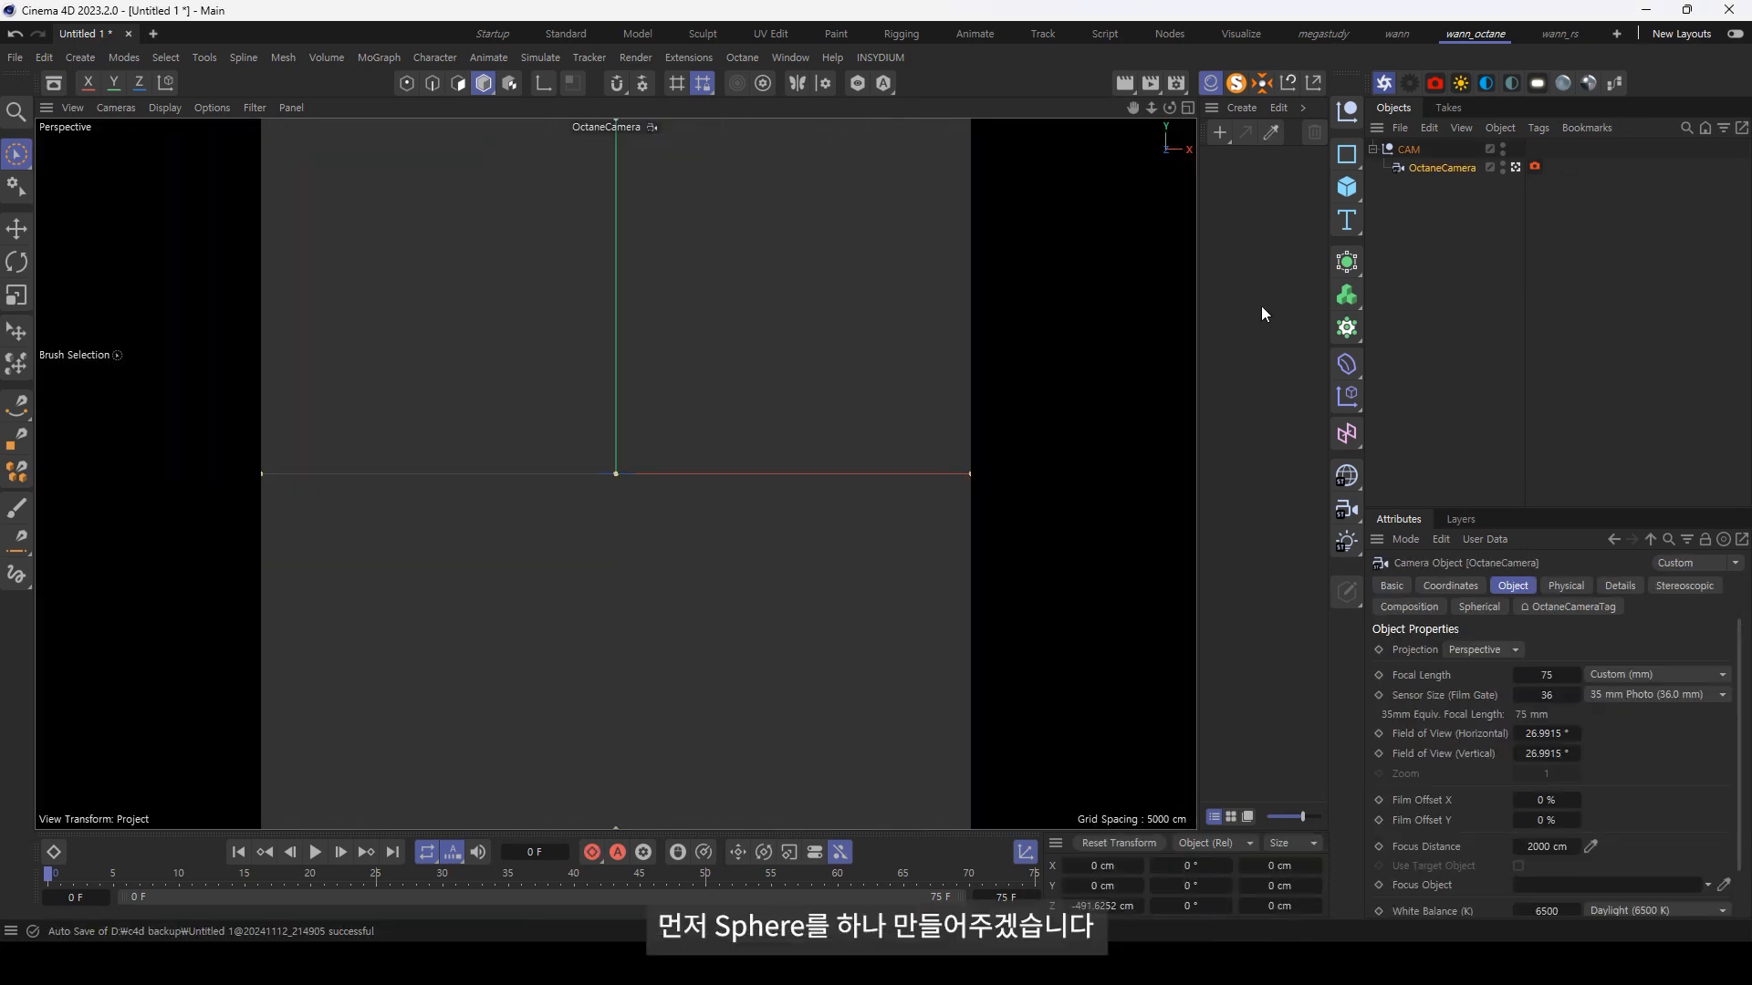
Step: Add a sphere primitive to the scene and set its segments to 64
{"action": "left_click_drag", "start_coordinate": [1349, 189], "coordinate": [1519, 281]}
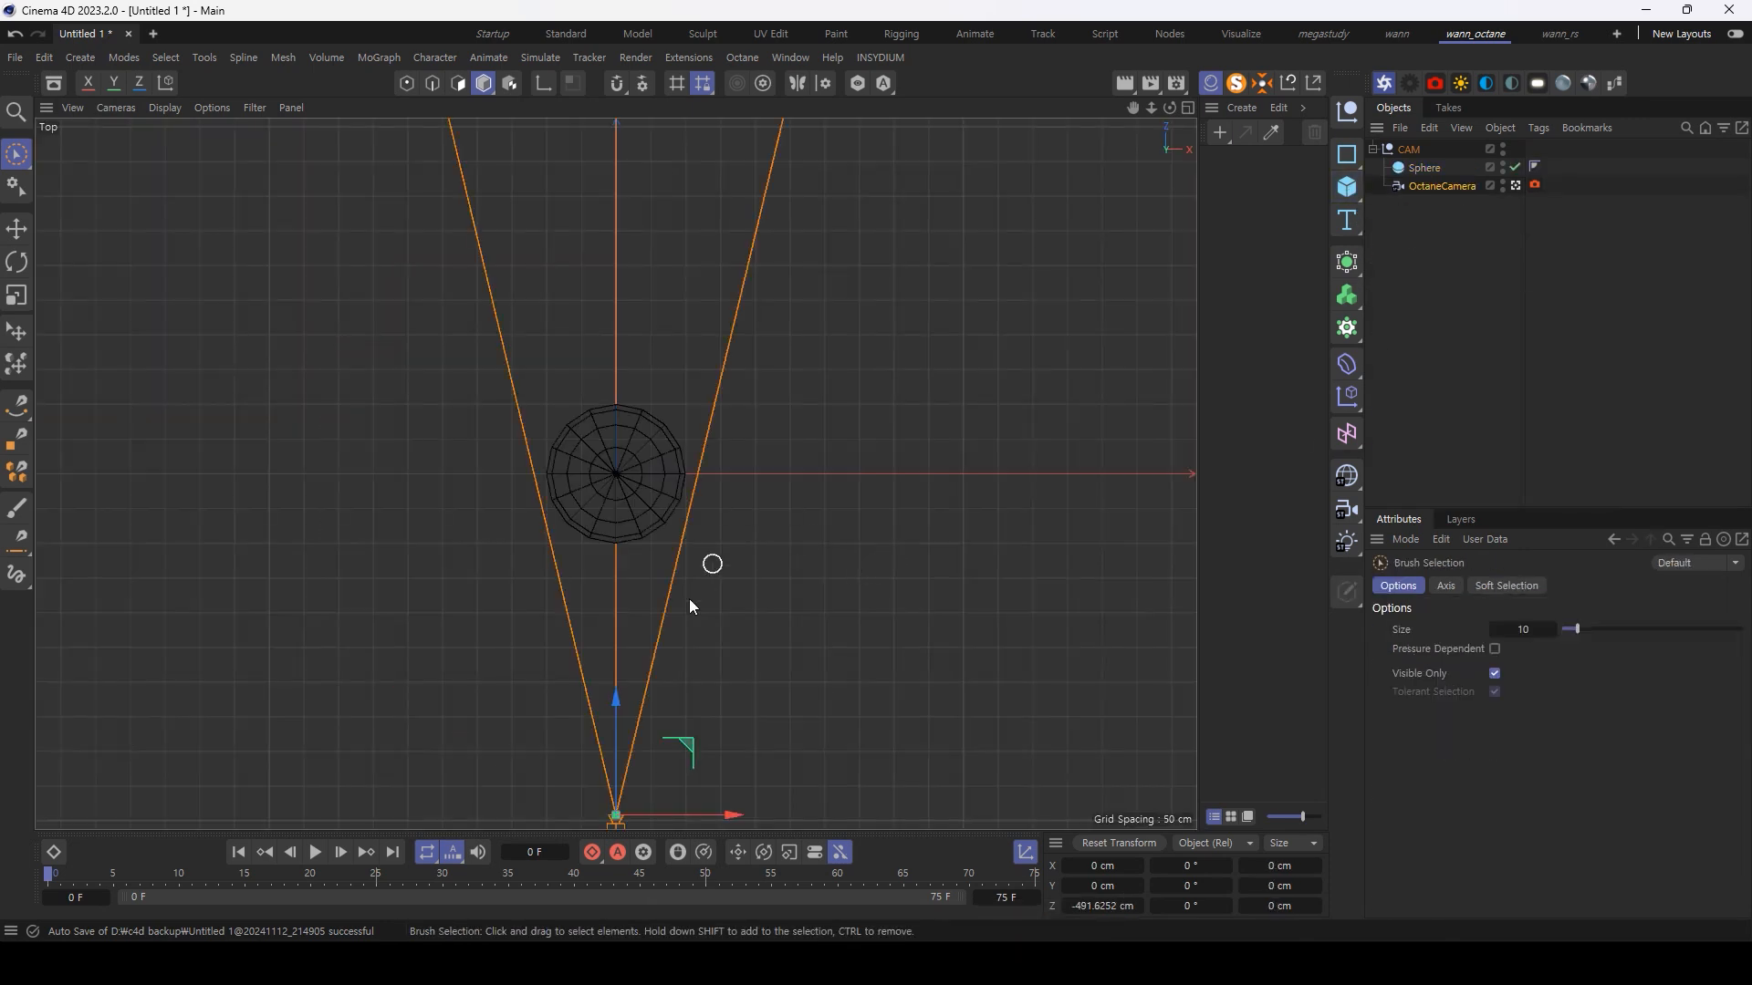
{"action": "scroll", "coordinate": [679, 598], "scroll_direction": "down", "scroll_amount": 3}
{"action": "left_click_drag", "start_coordinate": [675, 598], "coordinate": [688, 753]}
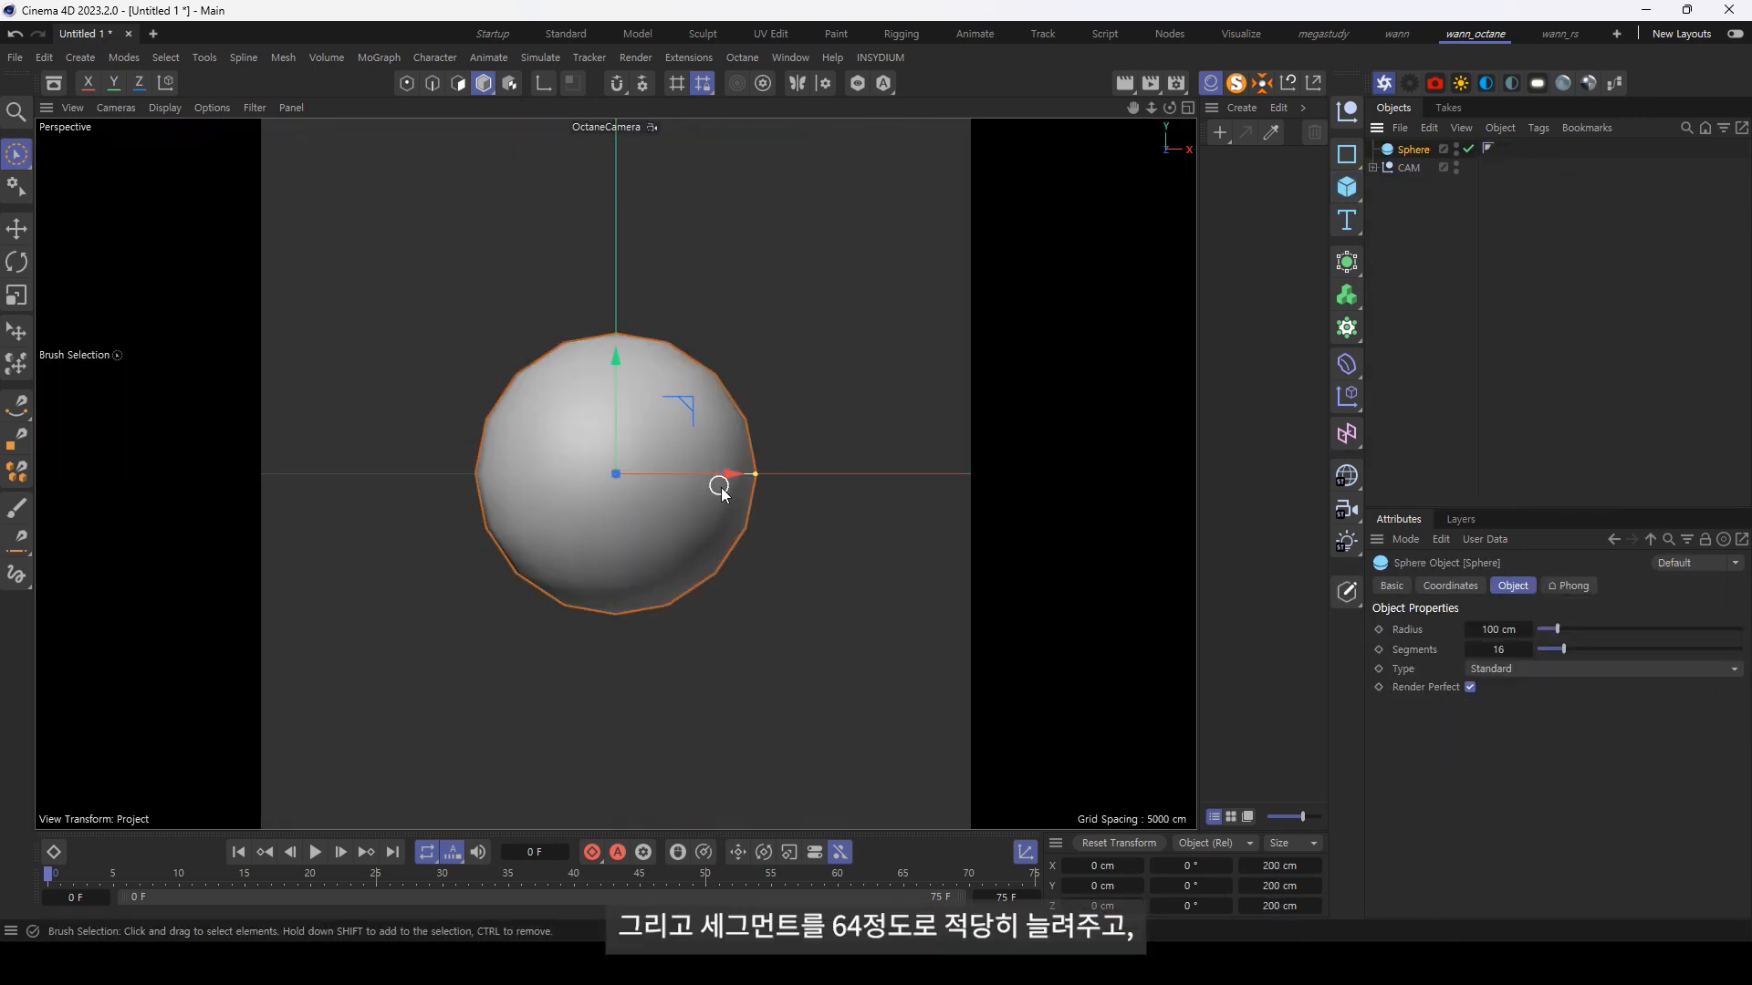
{"action": "left_click", "coordinate": [1492, 649]}
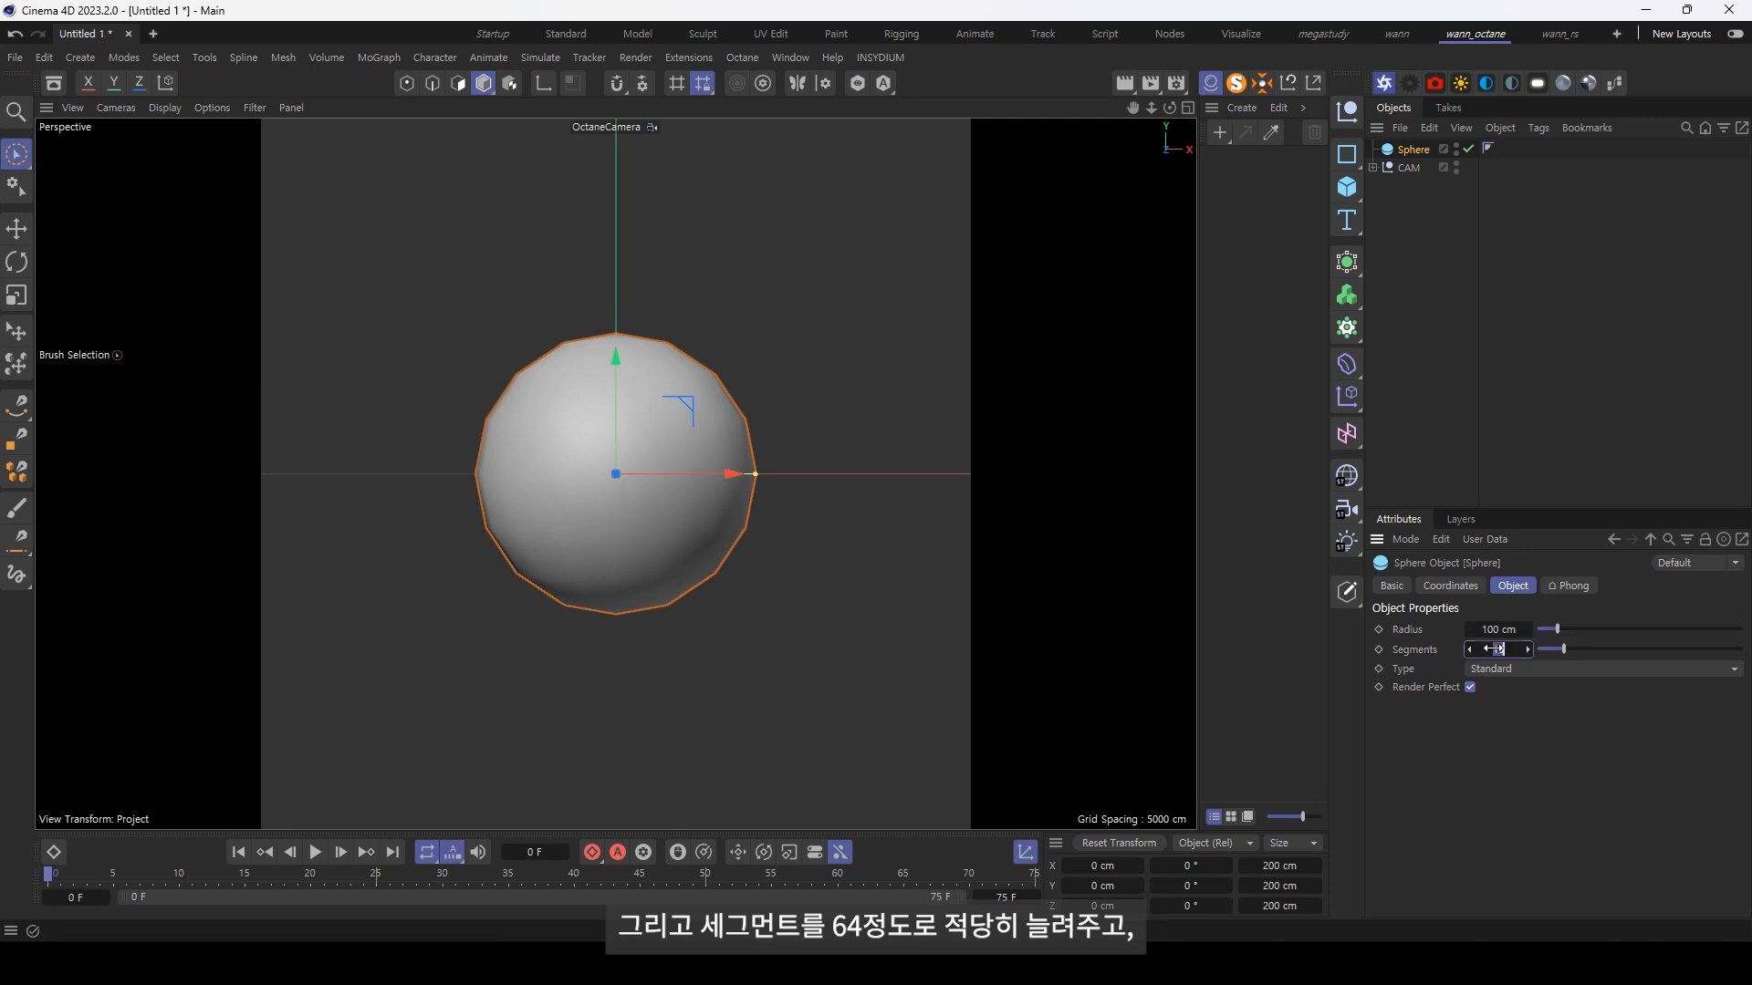
{"action": "type", "text": "64"}
{"action": "key", "text": "Return"}
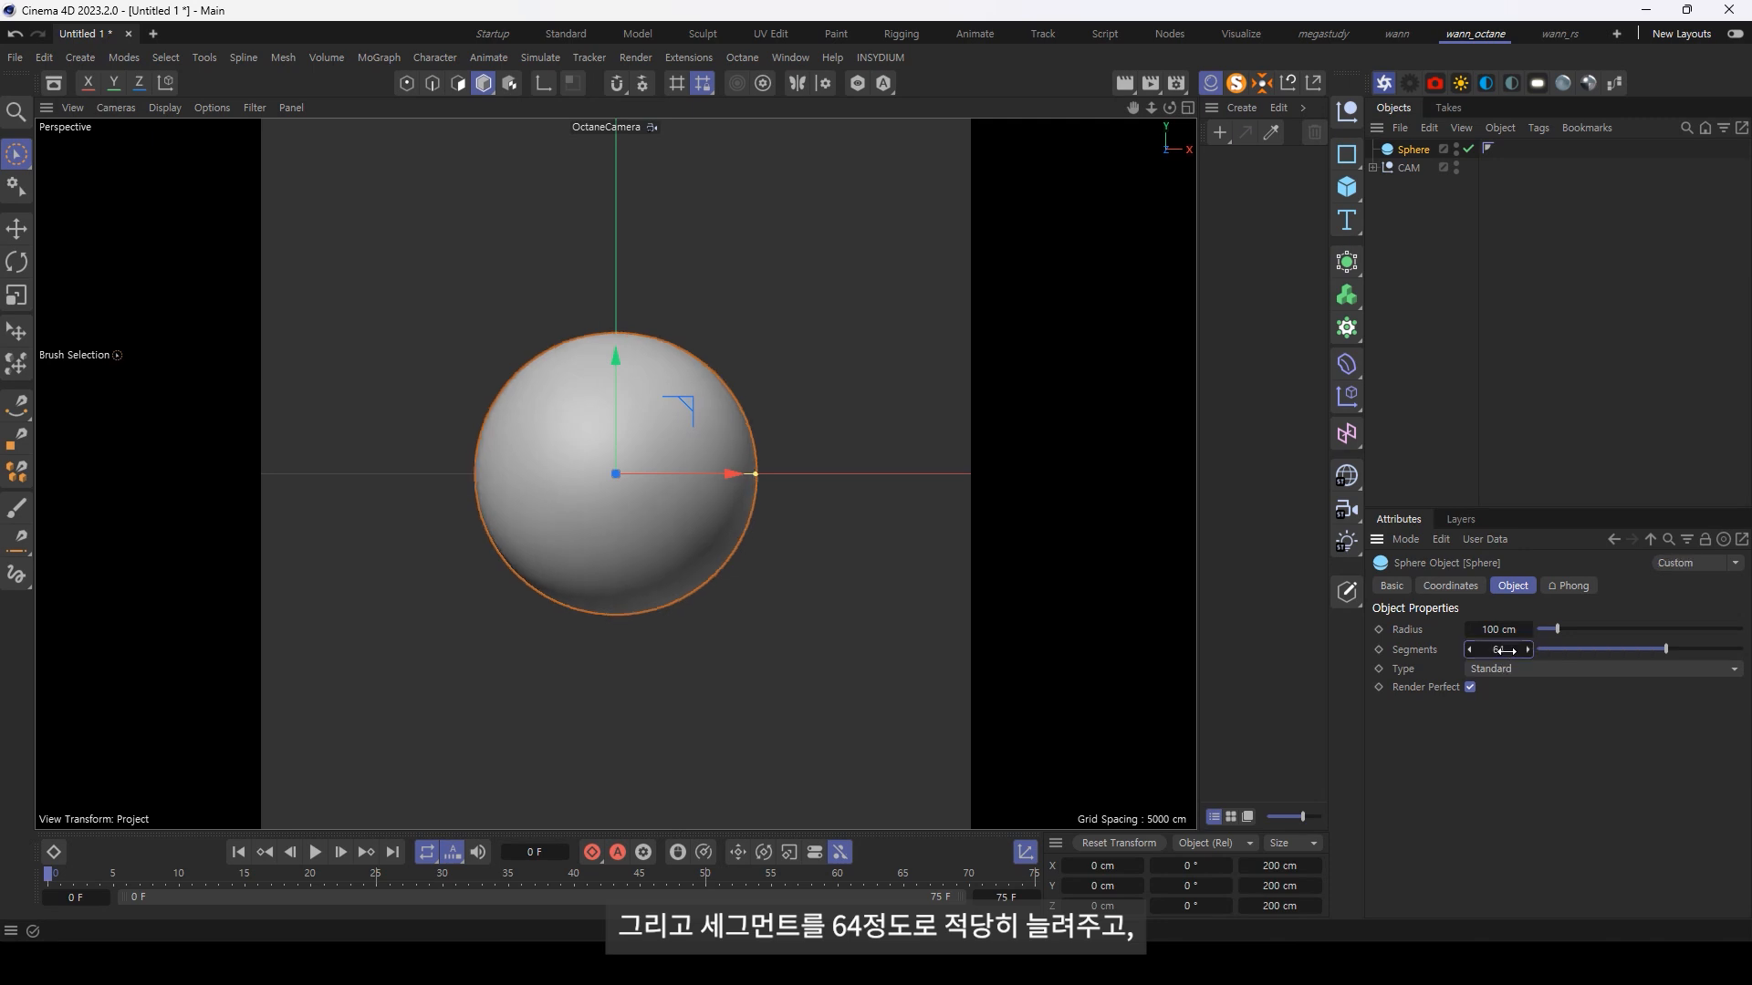
Step: Make the sphere editable and flatten it by scaling to about 114 cm in Y and 107 cm in Z
{"action": "left_click", "coordinate": [1347, 151]}
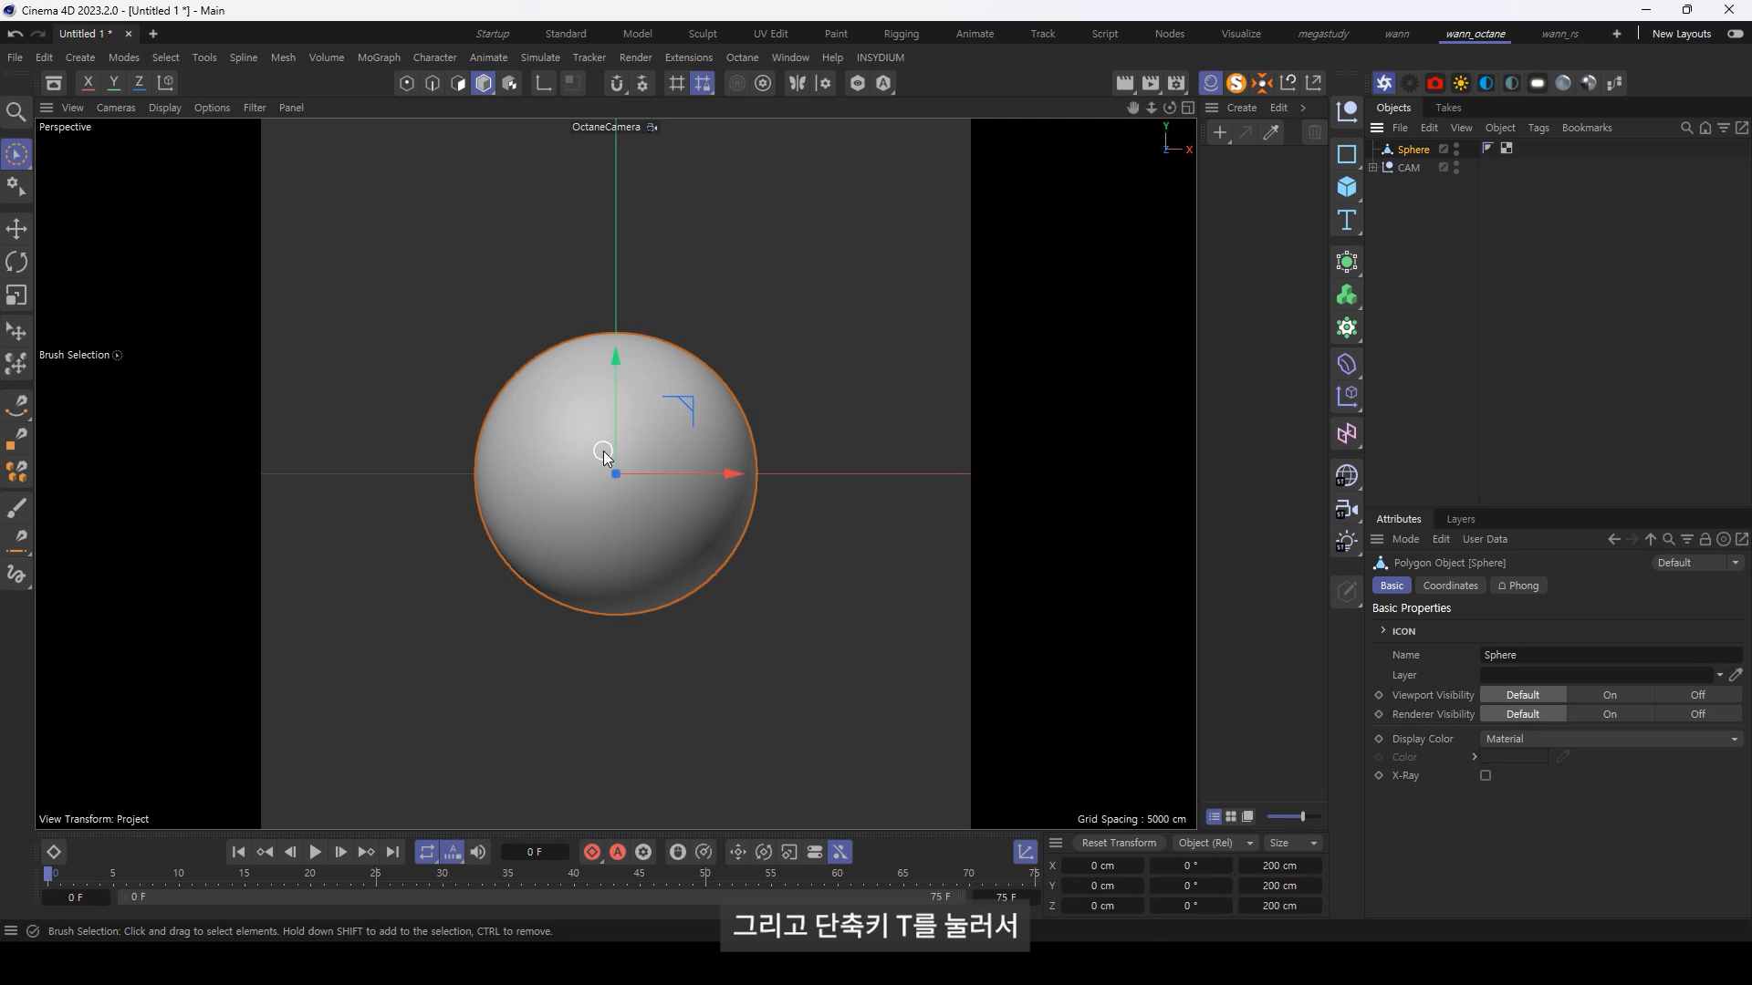
{"action": "key", "text": "t"}
{"action": "left_click_drag", "start_coordinate": [616, 365], "coordinate": [613, 412]}
{"action": "key", "text": "F2"}
{"action": "scroll", "coordinate": [652, 515], "scroll_direction": "up", "scroll_amount": 5}
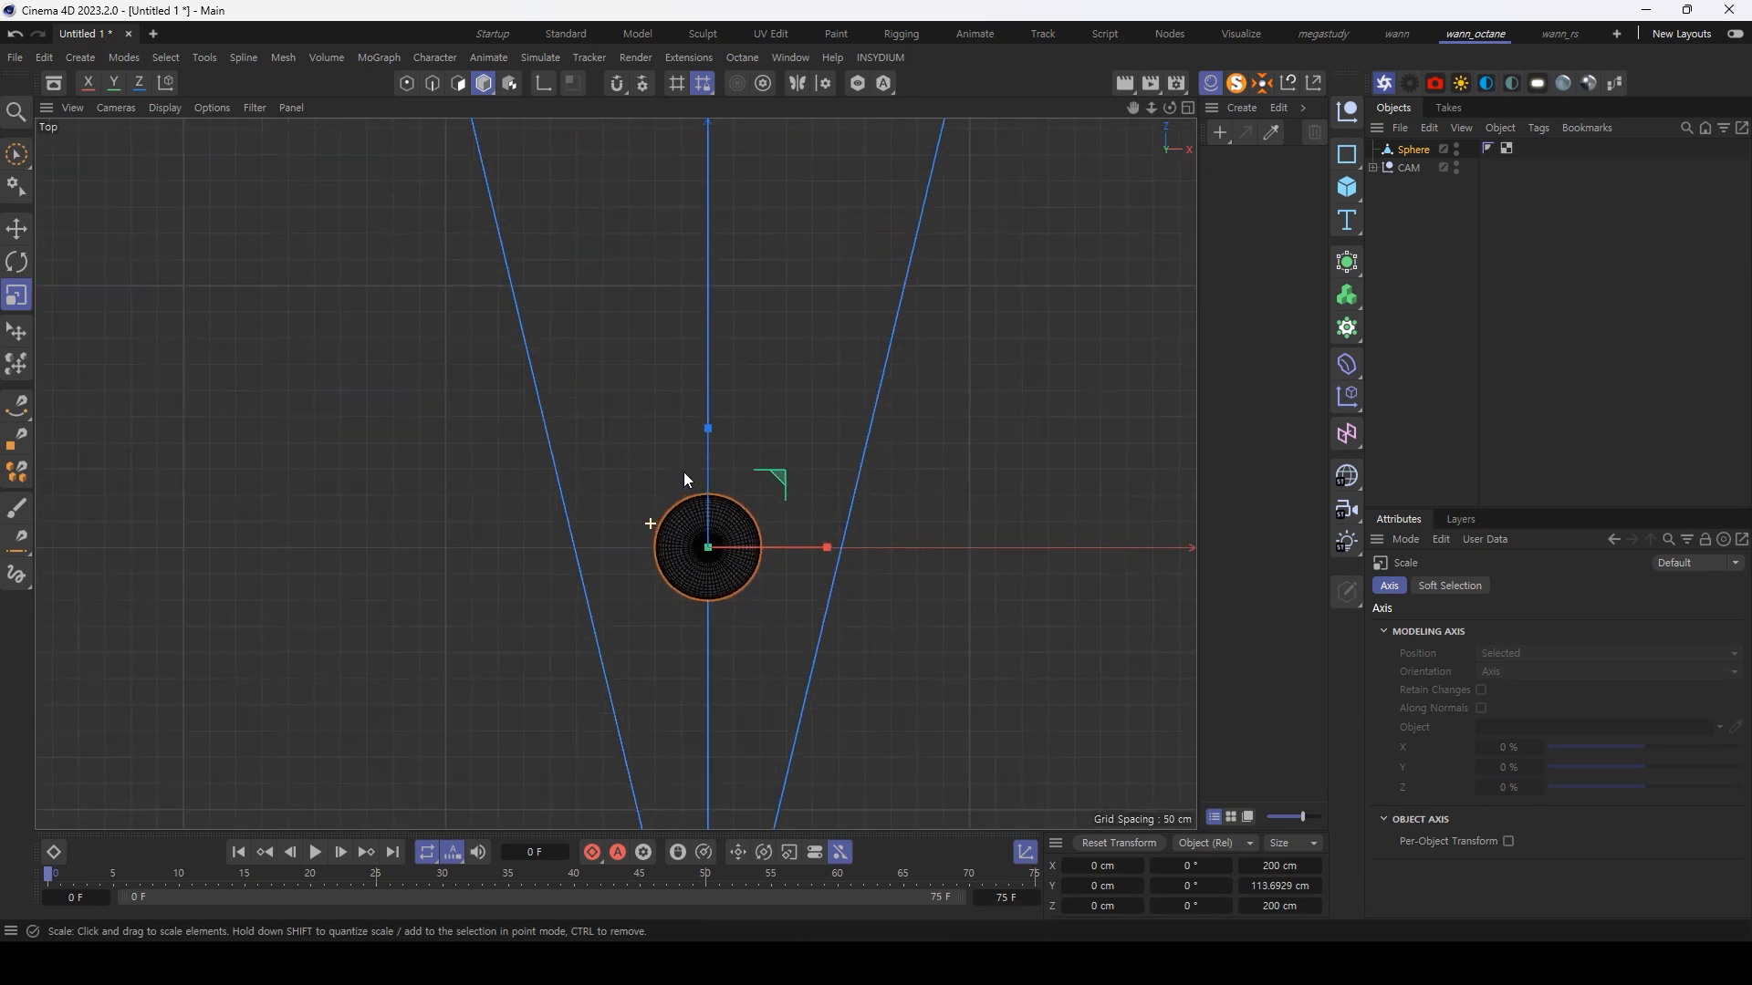
{"action": "left_click_drag", "start_coordinate": [719, 438], "coordinate": [710, 490]}
{"action": "scroll", "coordinate": [705, 538], "scroll_direction": "up", "scroll_amount": 3}
{"action": "key", "text": "F1"}
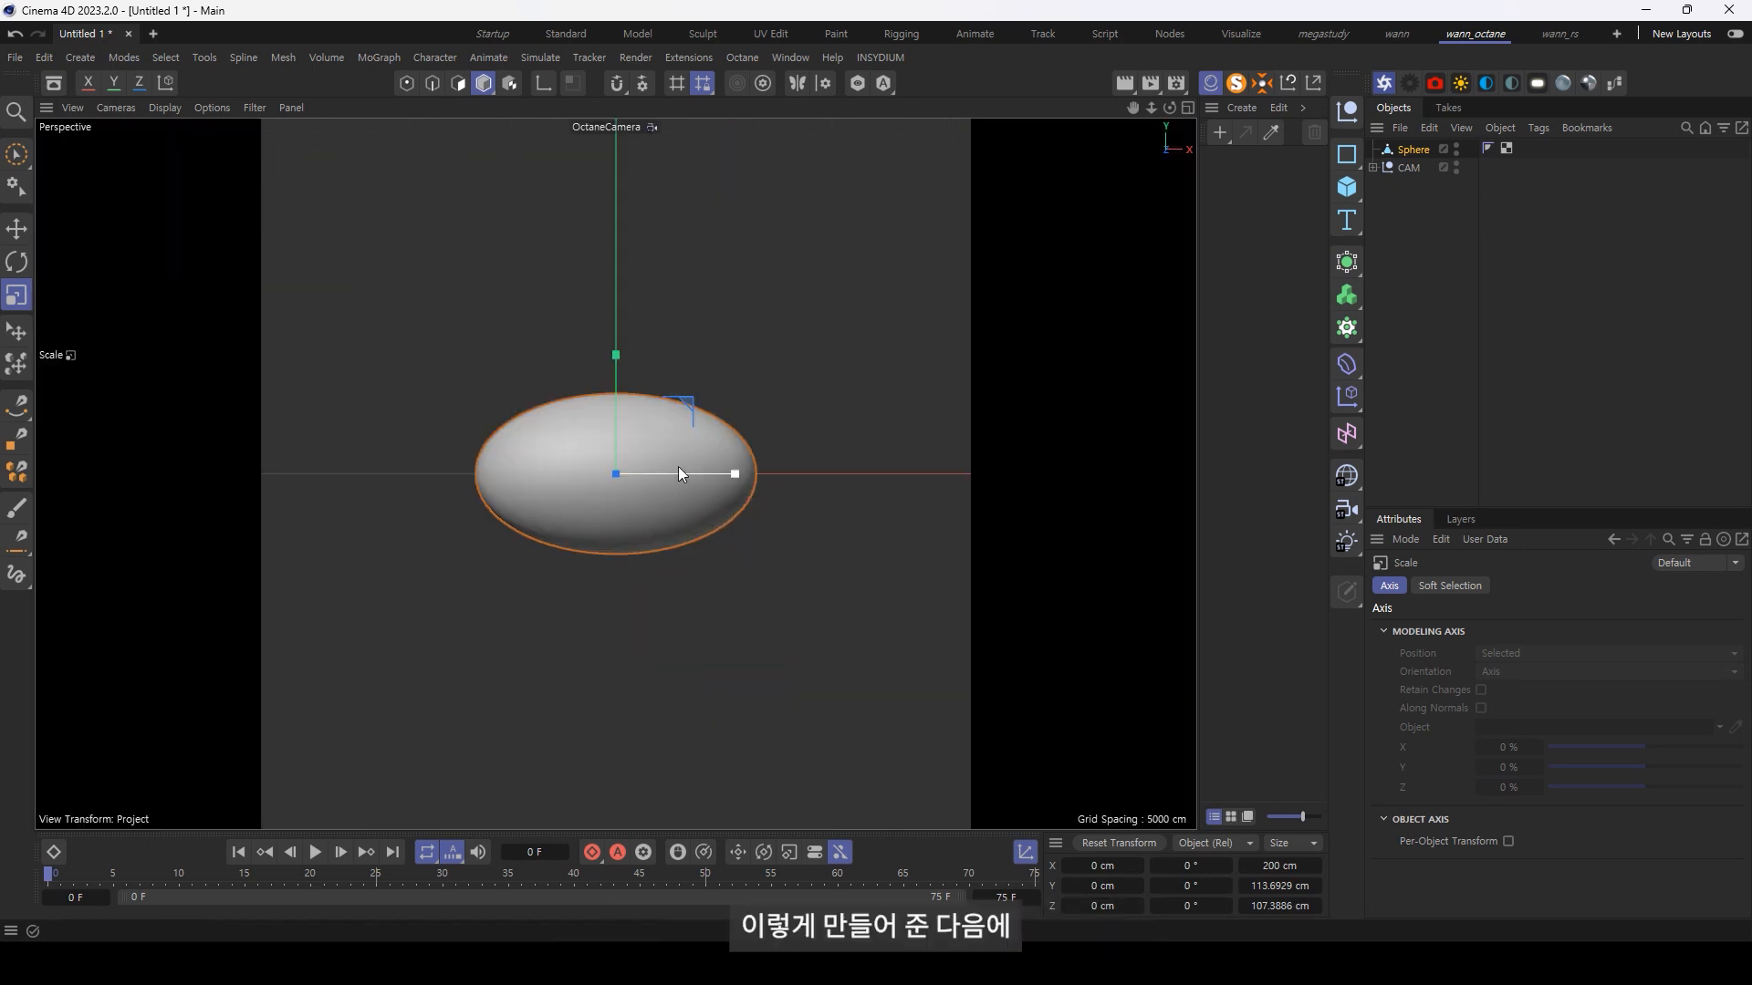
Step: Add a Displacer deformer as a child of the flattened sphere and load a Noise shader into it
{"action": "left_click", "coordinate": [1346, 364]}
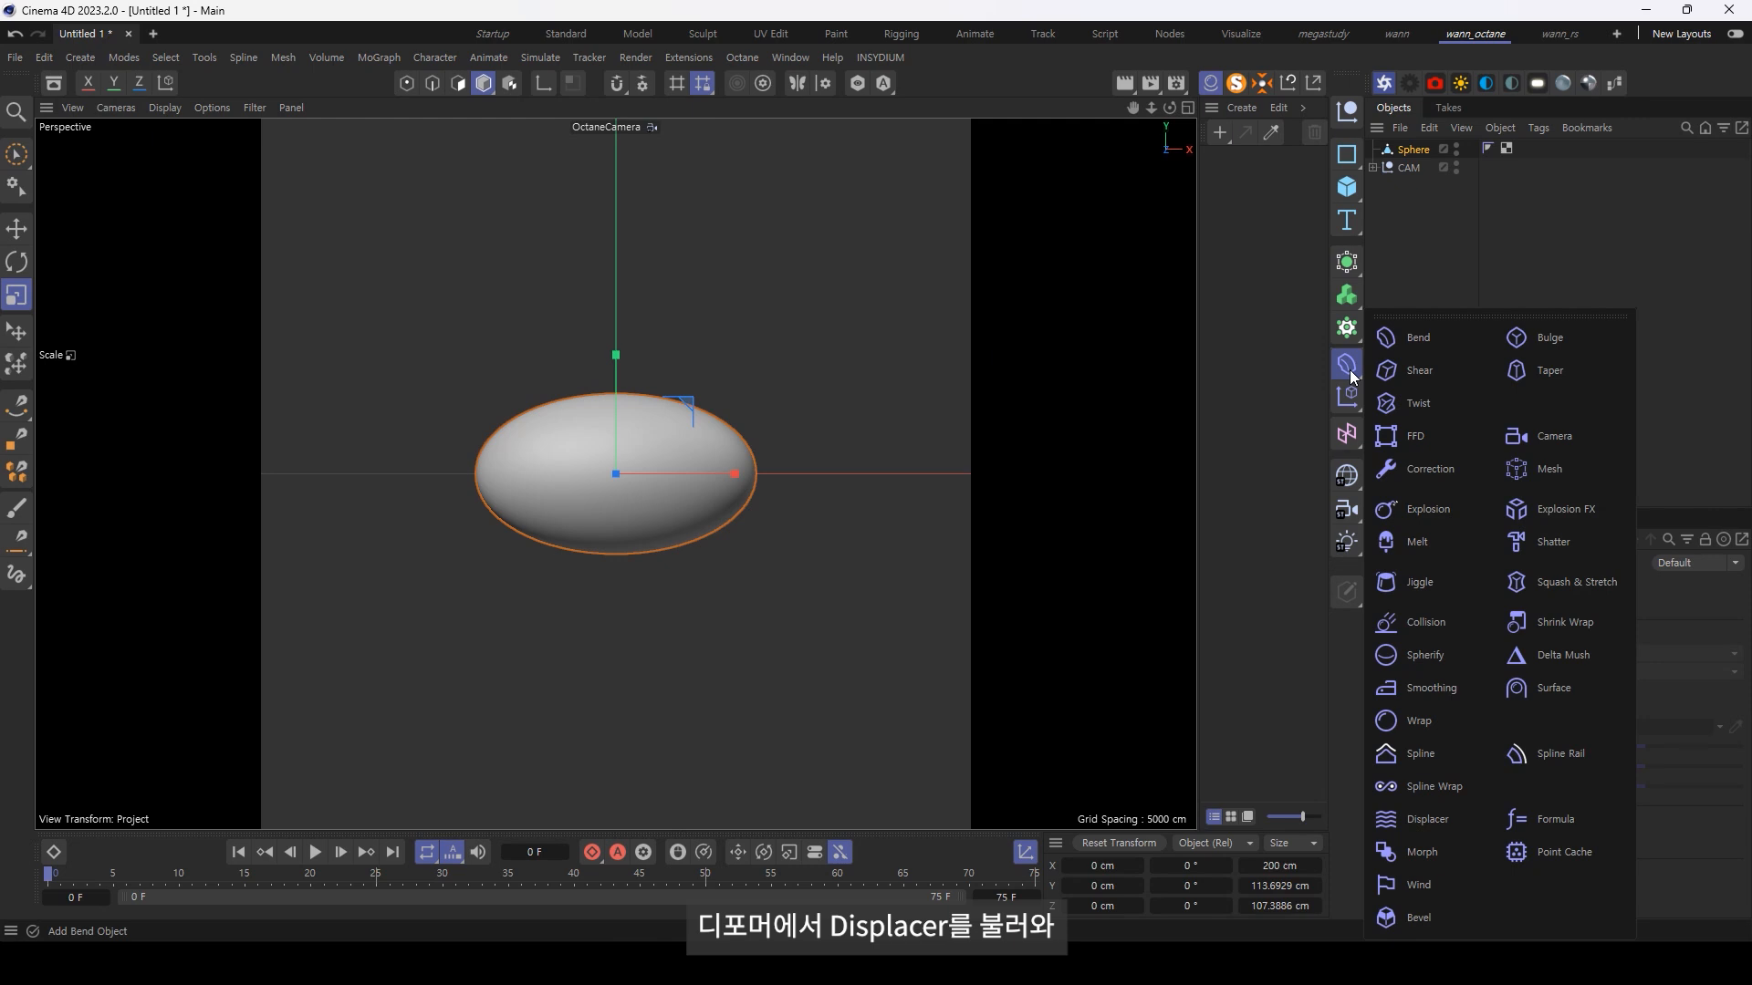
{"action": "left_click", "coordinate": [1435, 823]}
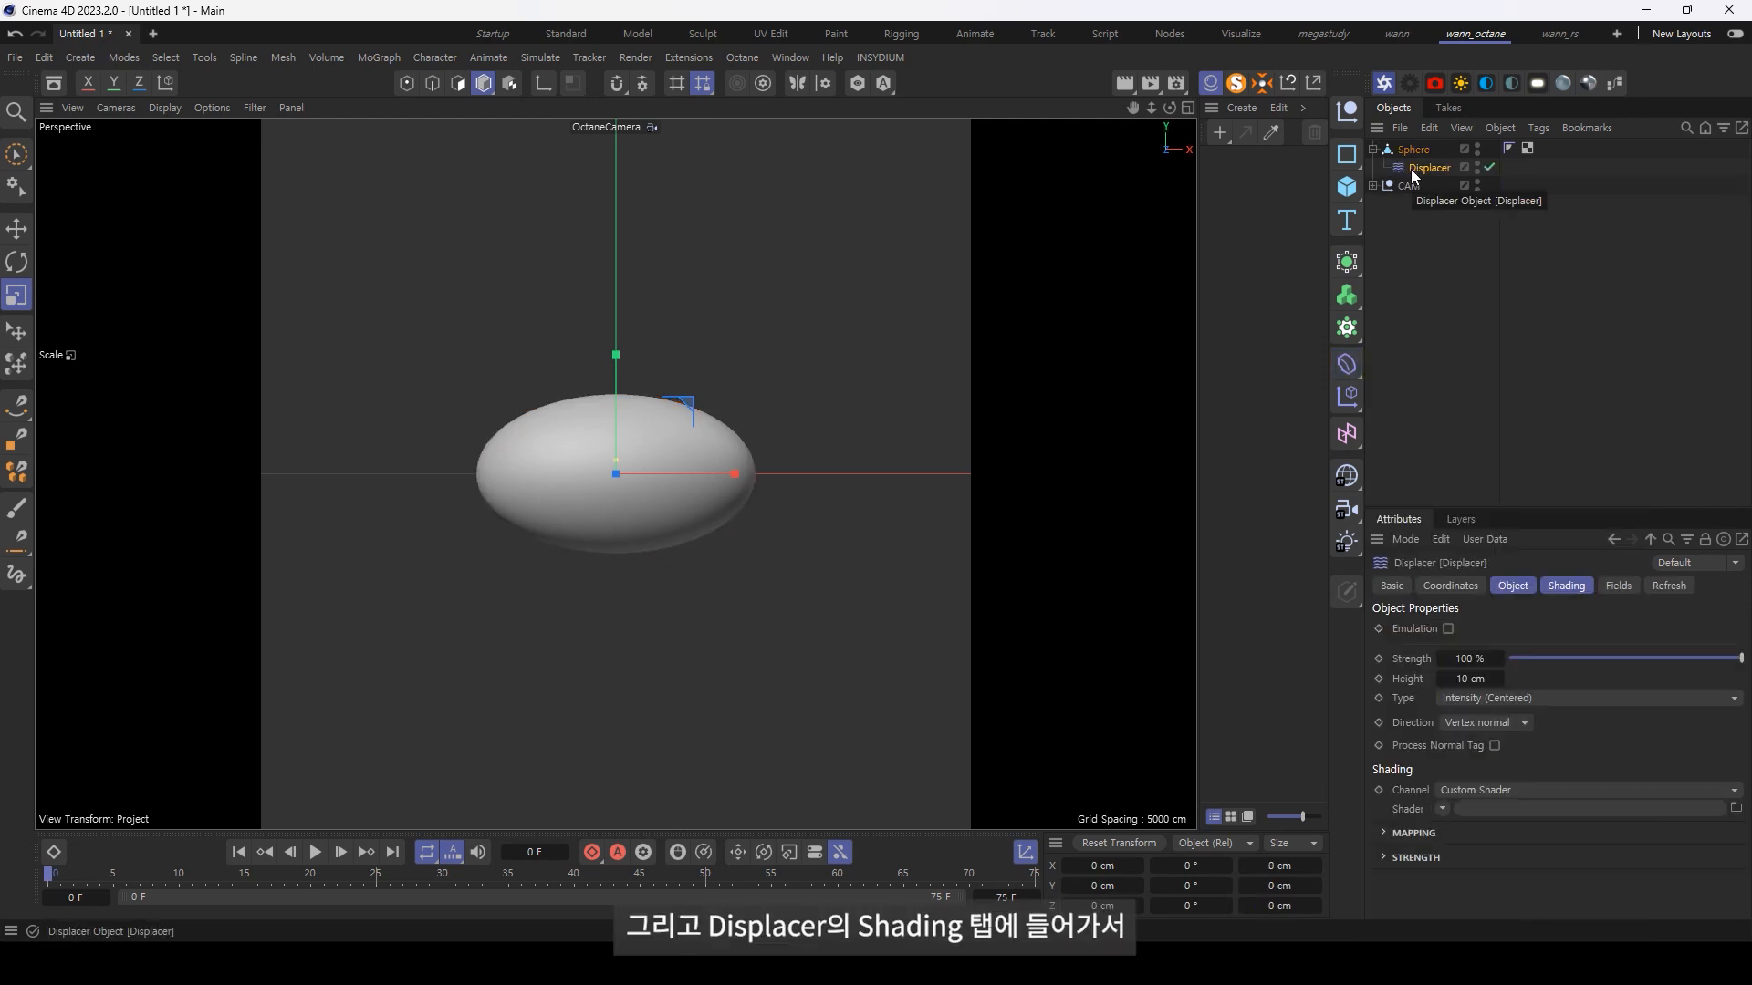
{"action": "left_click", "coordinate": [1564, 586]}
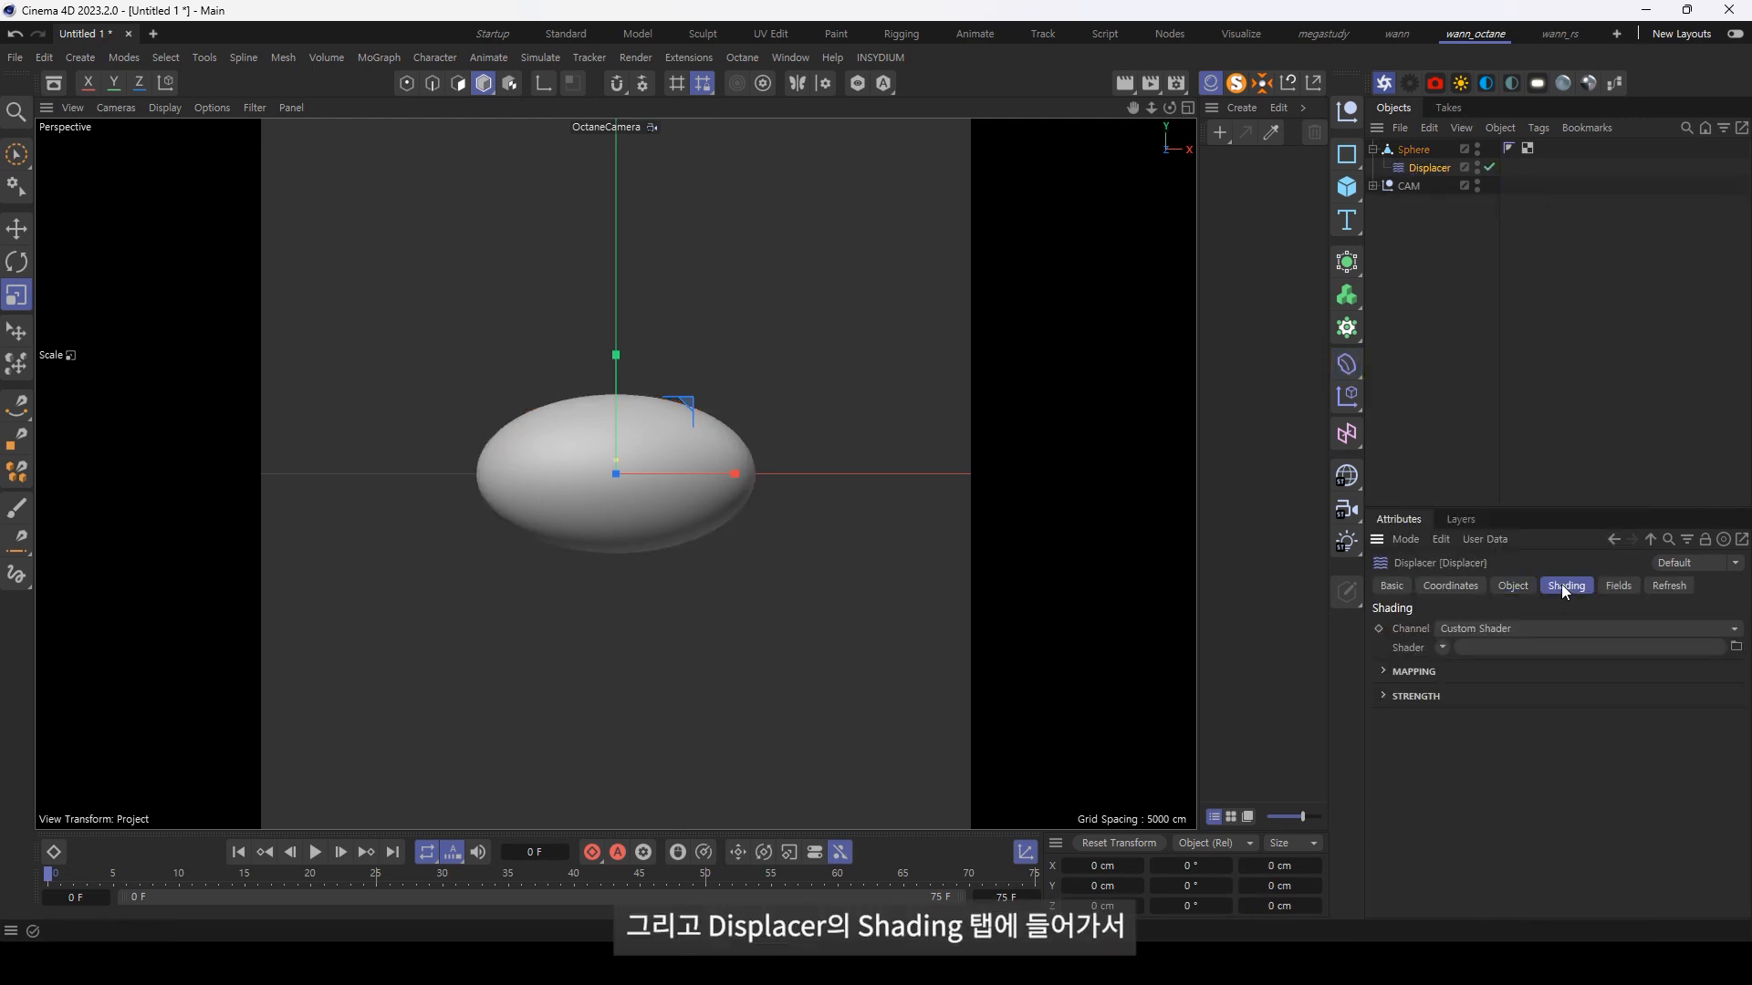
{"action": "left_click", "coordinate": [1440, 647]}
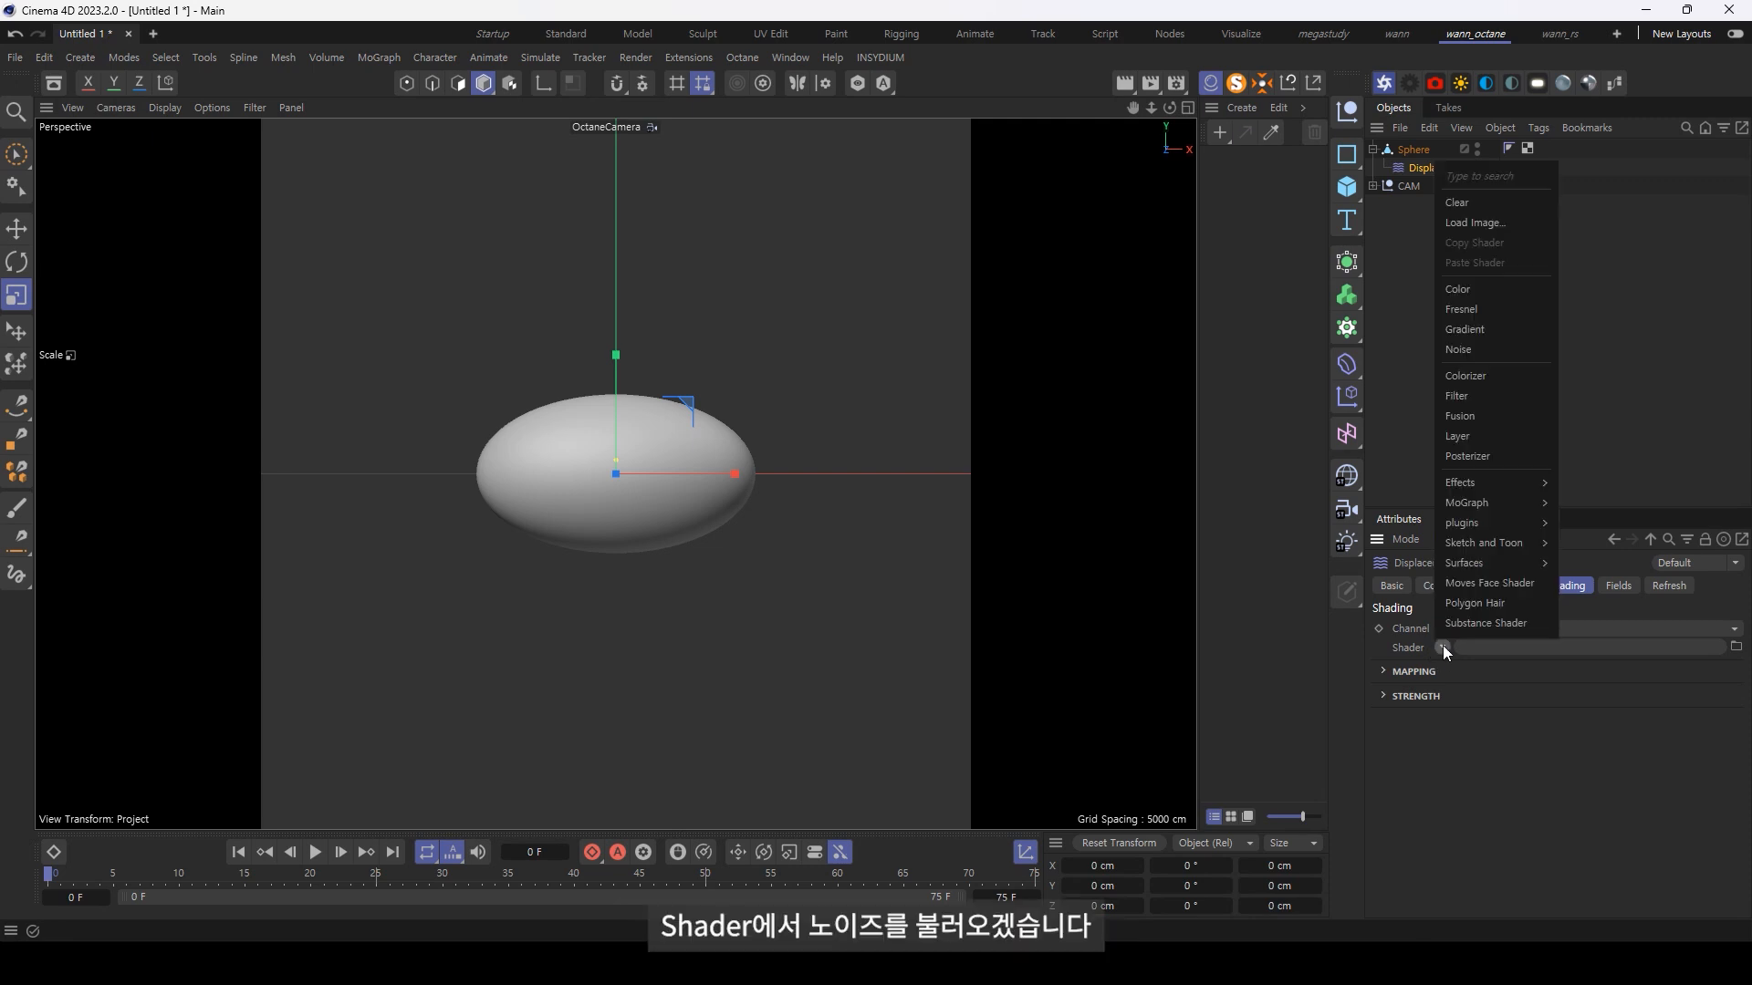
{"action": "left_click", "coordinate": [1473, 350]}
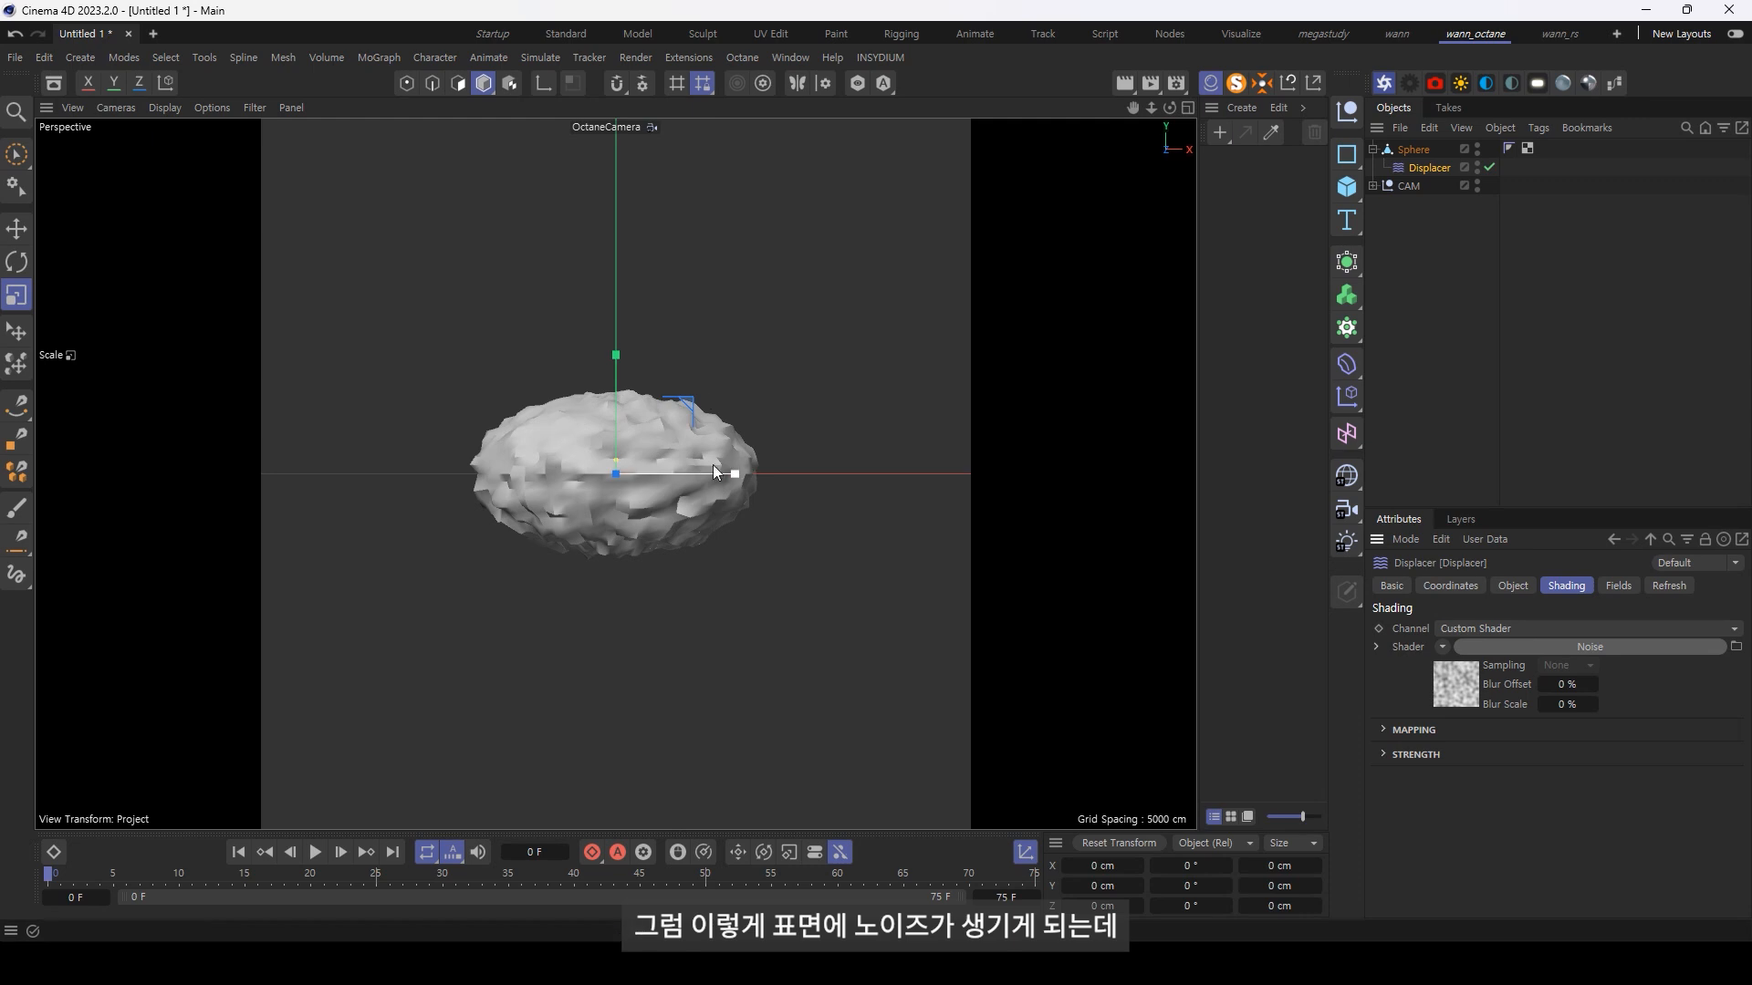
Step: Set the Displacer noise's Global Scale to 400%
{"action": "left_click", "coordinate": [1452, 688]}
{"action": "left_click", "coordinate": [1520, 860]}
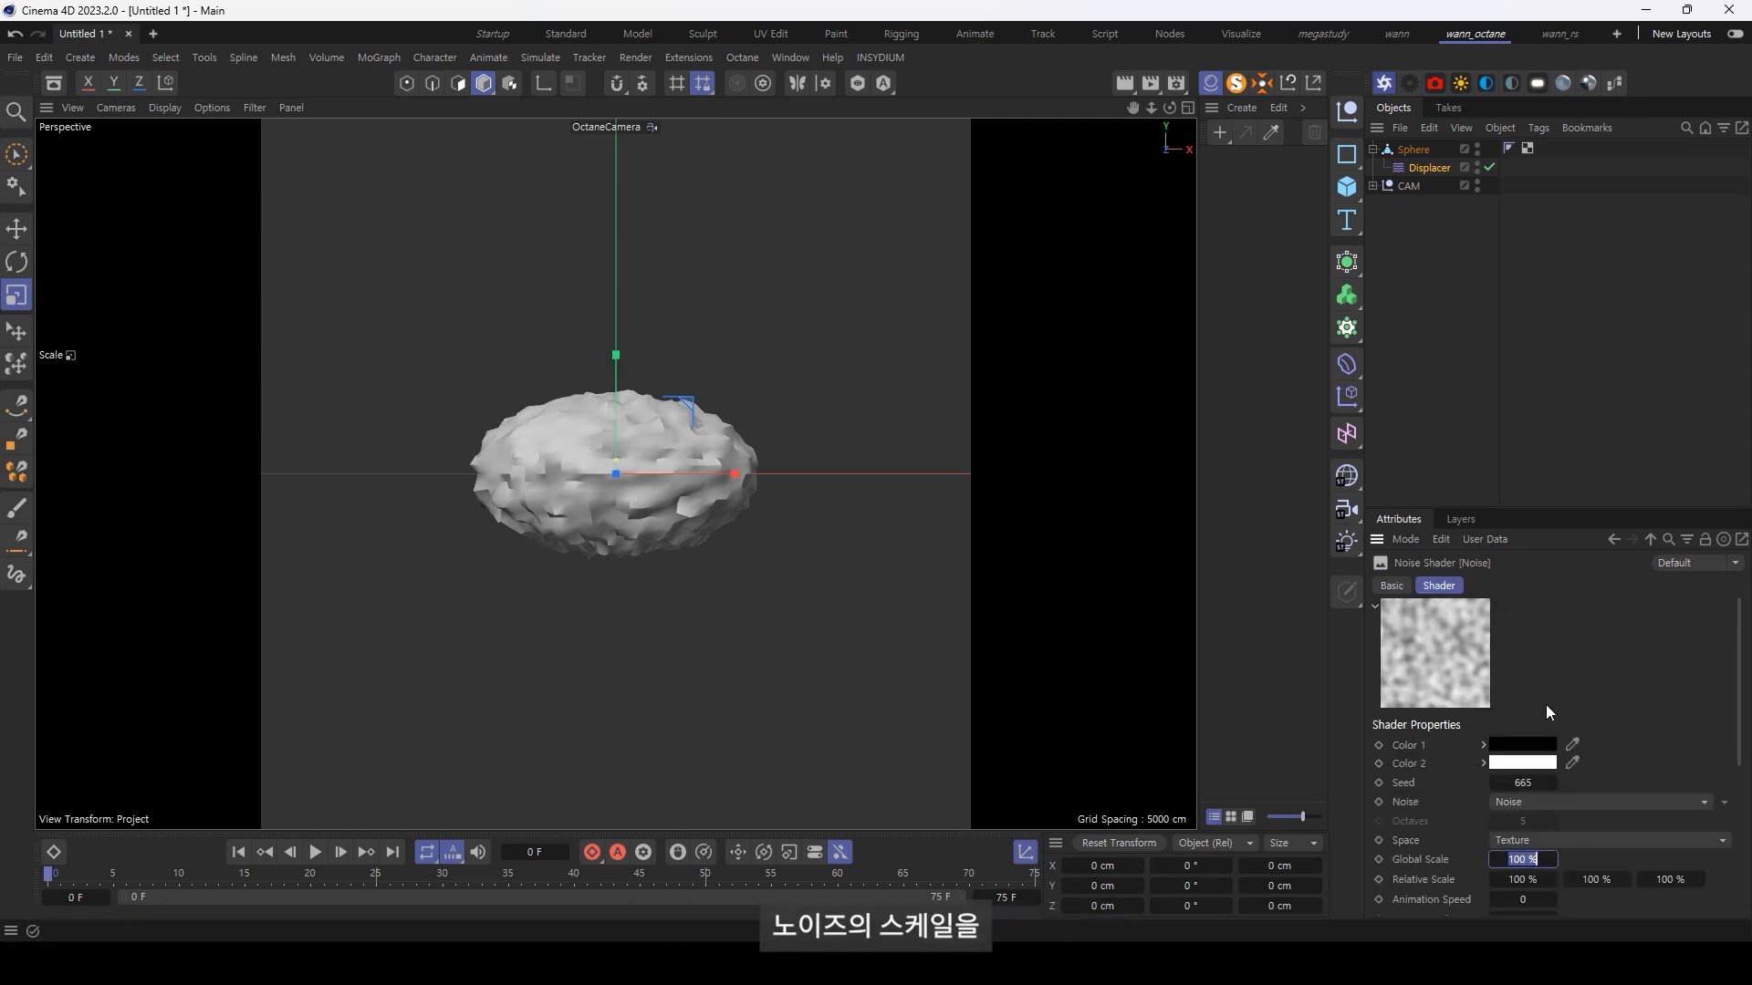
{"action": "type", "text": "400"}
{"action": "key", "text": "Return"}
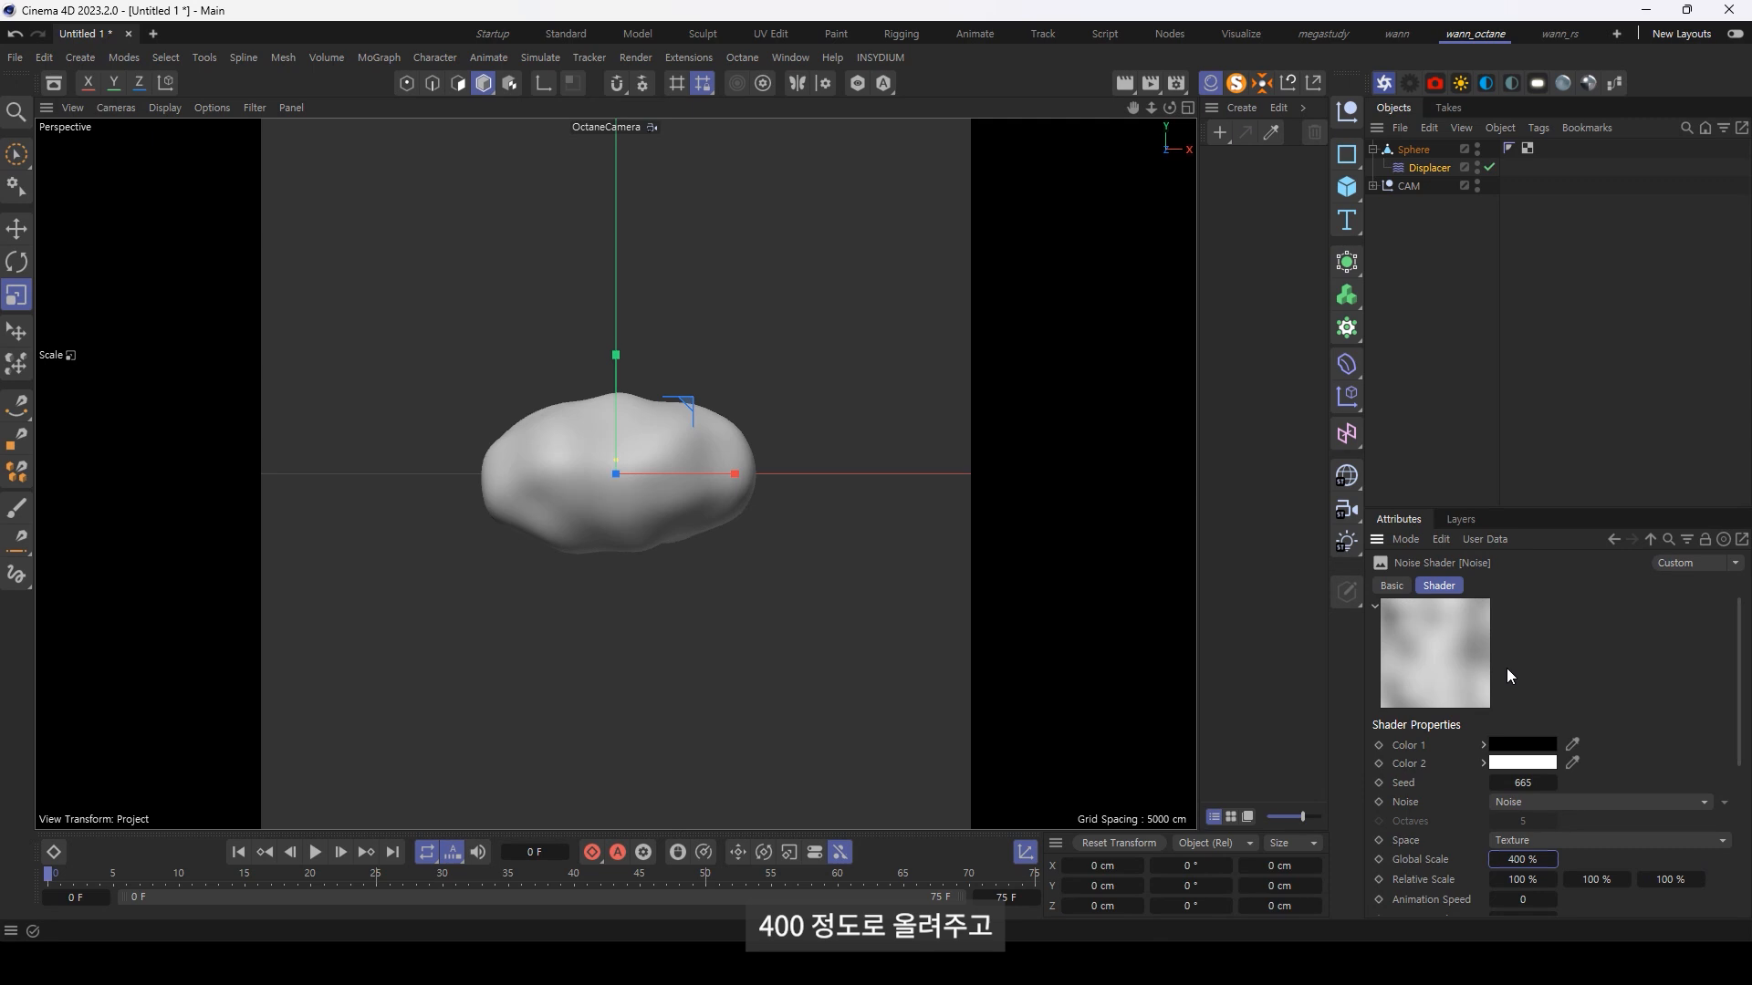
Step: Raise the Displacer's height to 20 cm, then to 30 cm, to bulge the sphere into a cloud shape
{"action": "left_click", "coordinate": [1650, 539]}
{"action": "left_click", "coordinate": [1516, 587]}
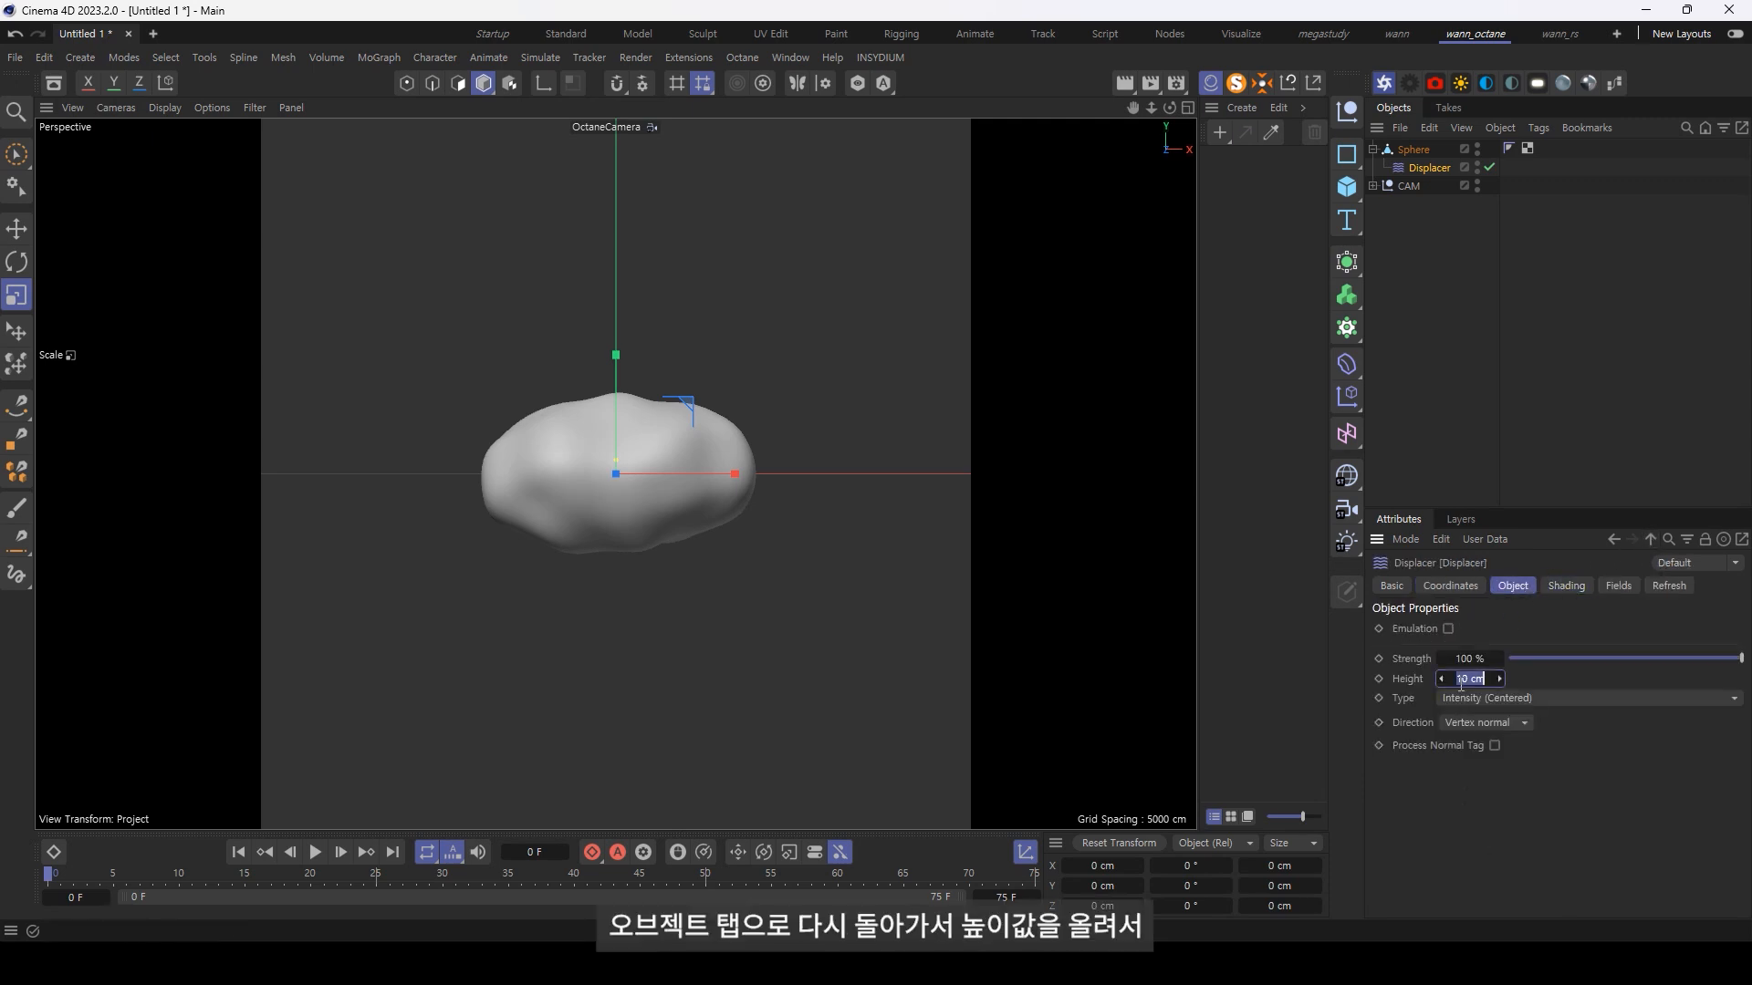
{"action": "type", "text": "20"}
{"action": "key", "text": "Return"}
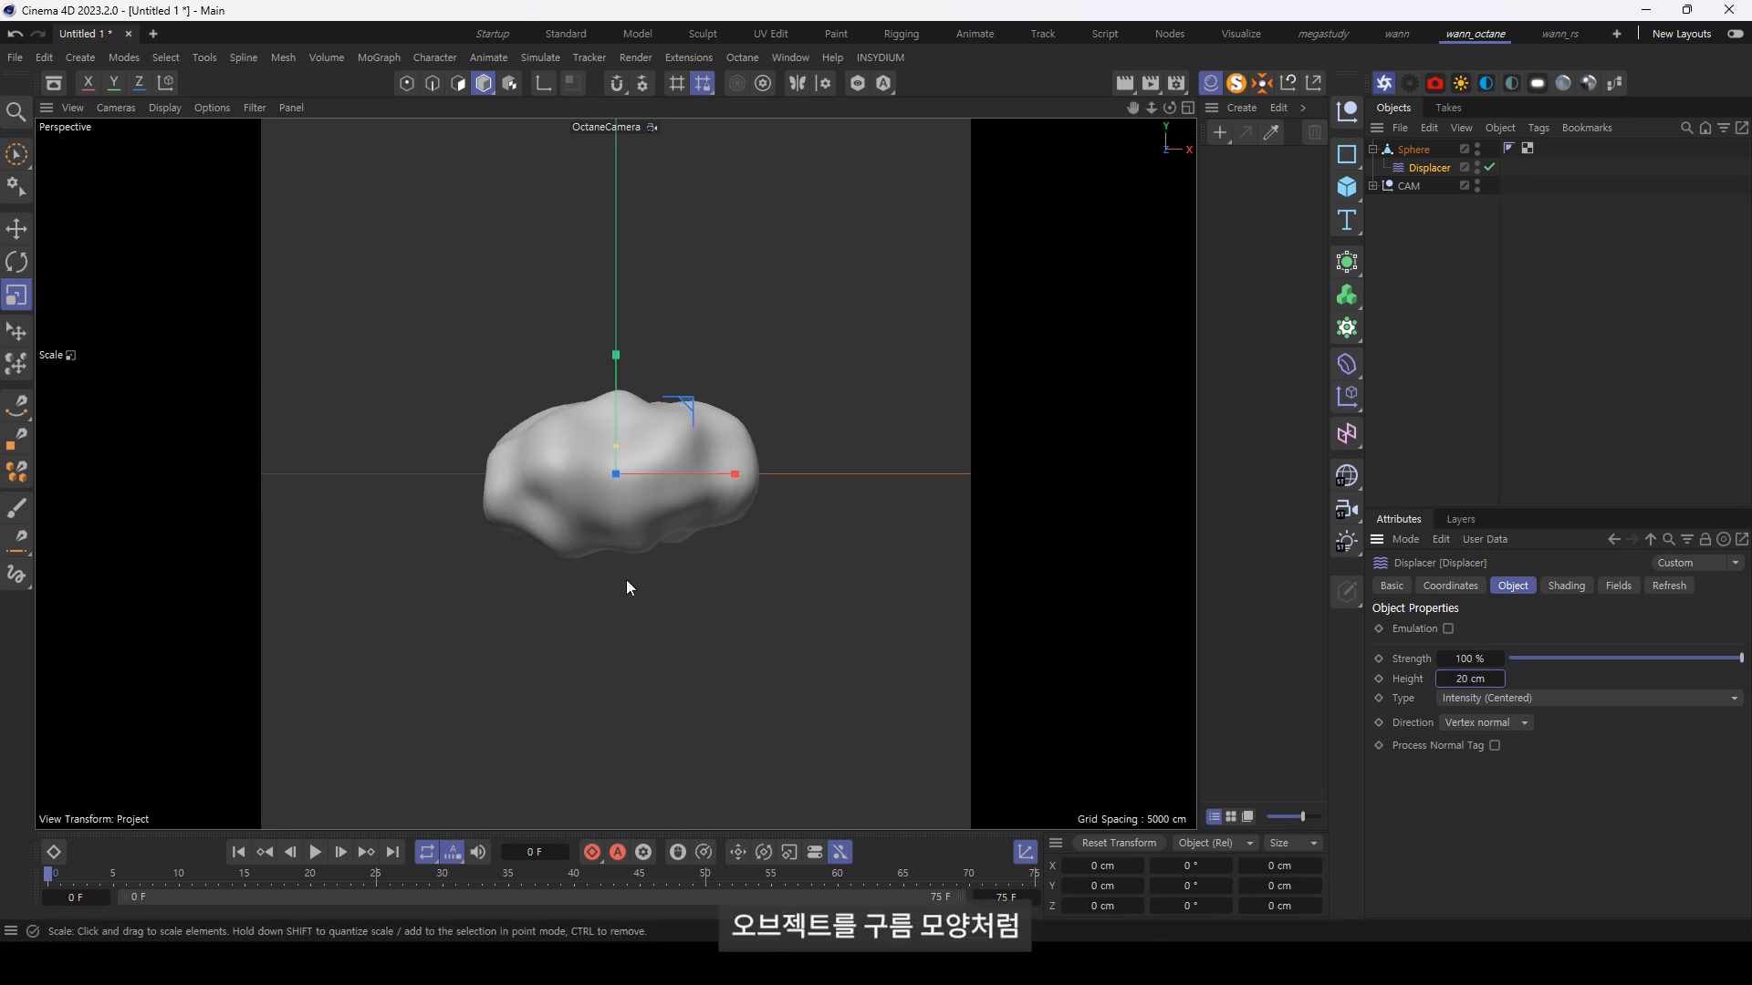
{"action": "double_click", "coordinate": [1460, 678]}
{"action": "type", "text": "30"}
{"action": "key", "text": "Return"}
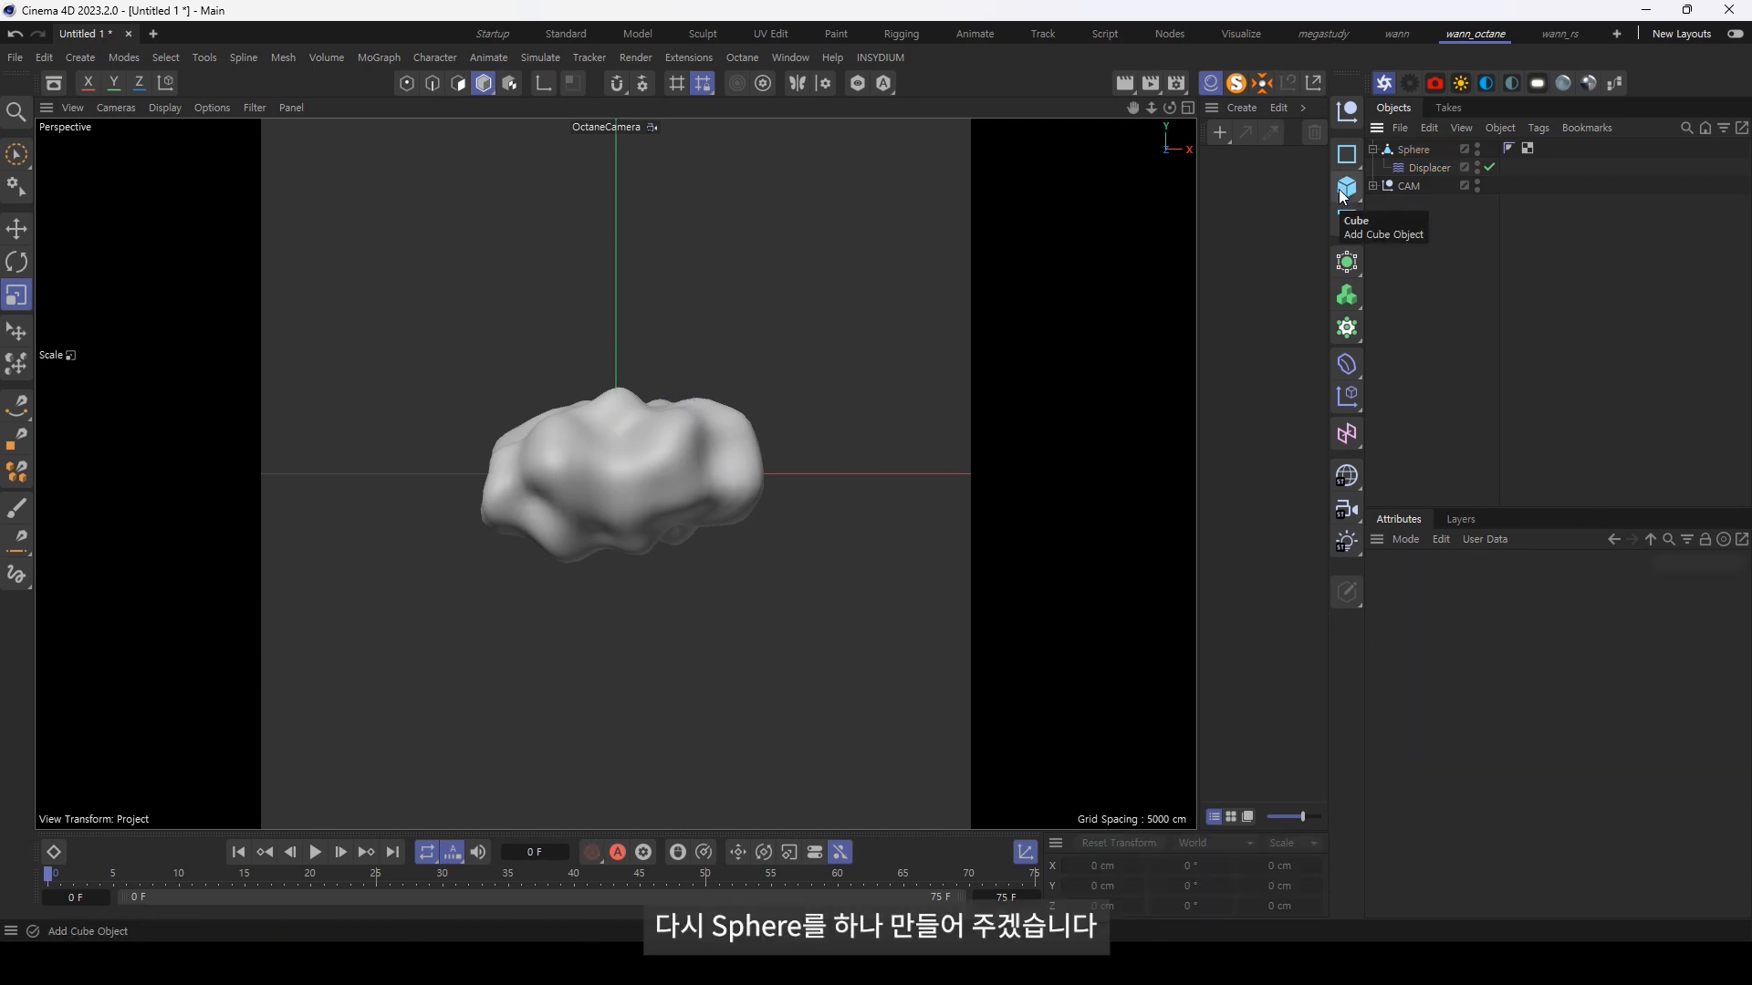
Step: Add a second sphere and scale it uniformly down to about 42 cm across
{"action": "left_click", "coordinate": [1350, 189]}
{"action": "left_click", "coordinate": [1516, 282]}
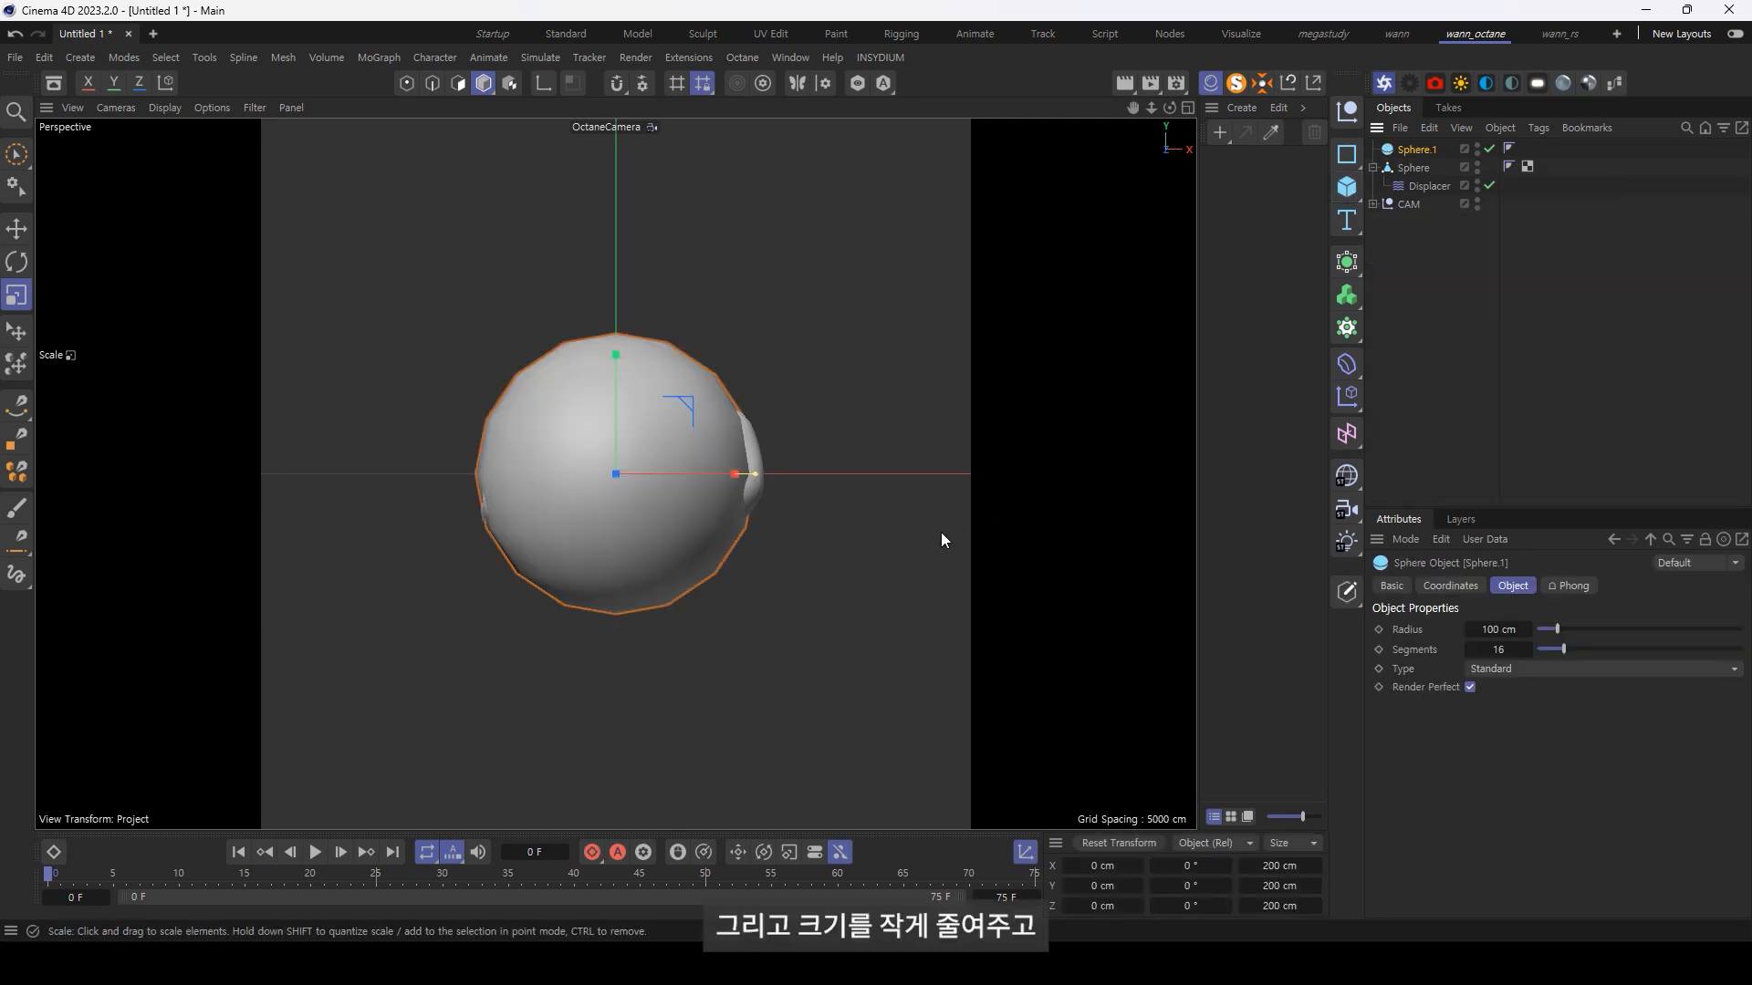
{"action": "key", "text": "F4"}
{"action": "left_click_drag", "start_coordinate": [1001, 596], "coordinate": [356, 589]}
{"action": "scroll", "coordinate": [651, 511], "scroll_direction": "up", "scroll_amount": 5}
{"action": "key", "text": "F1"}
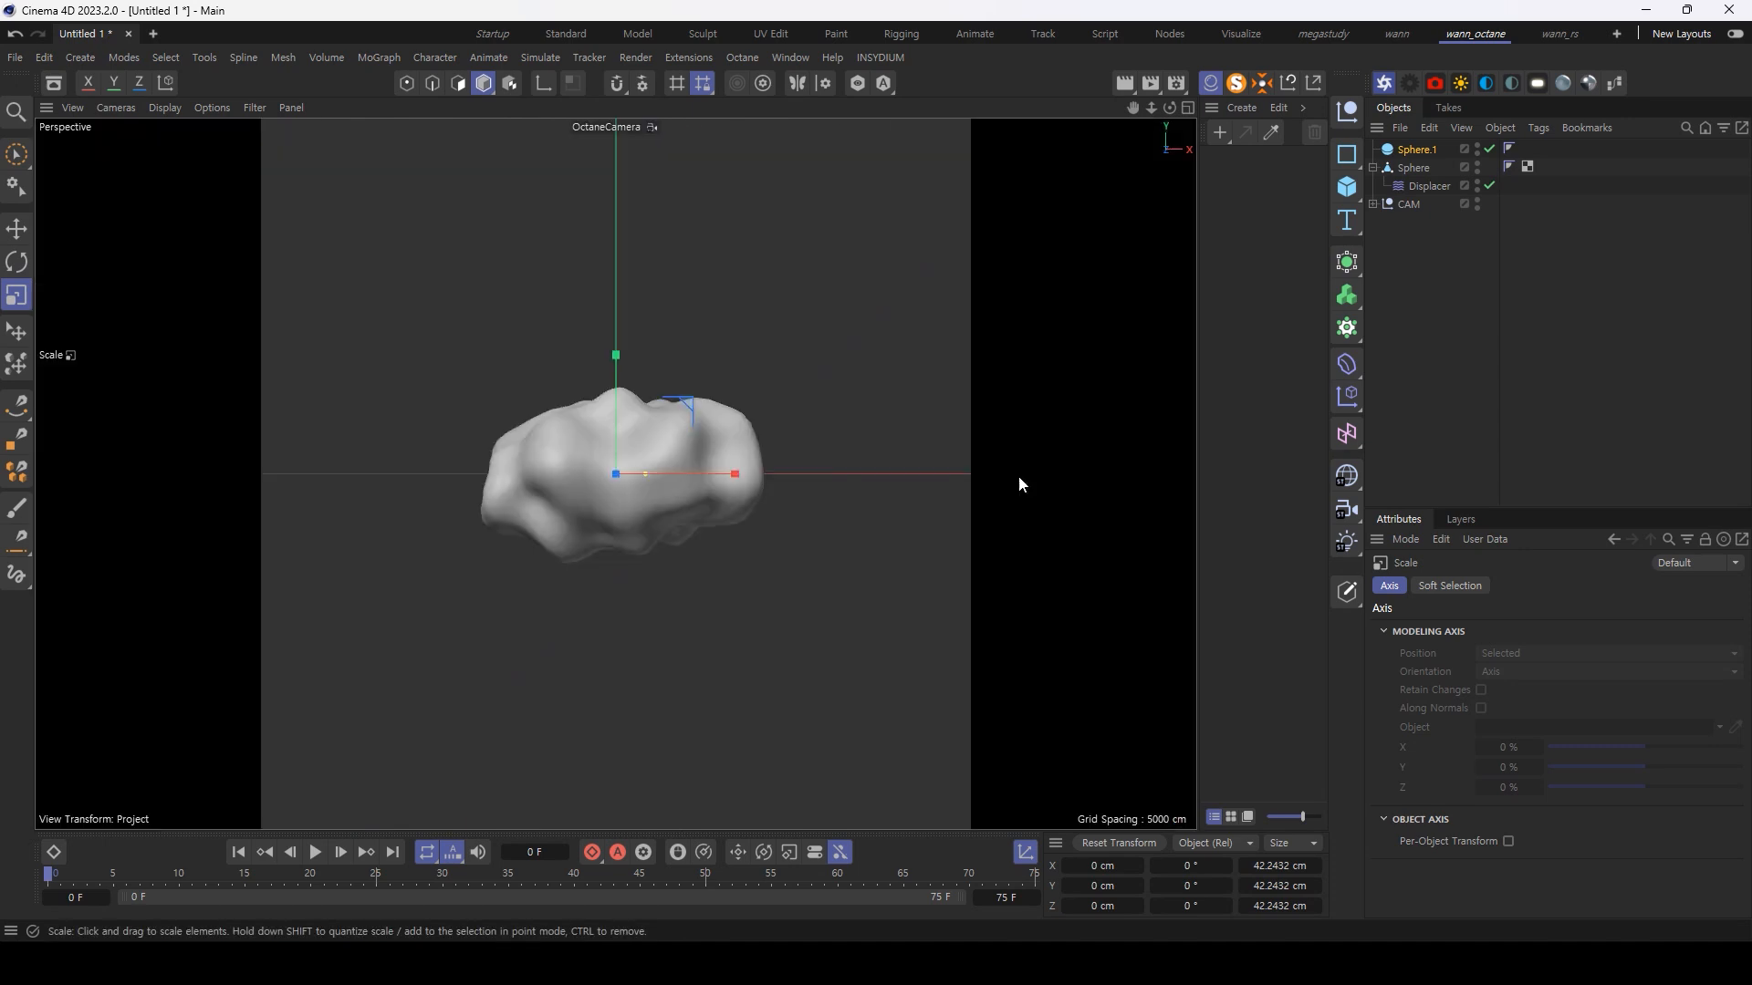
Step: Put the small sphere in a new Cloner and set the Cloner's mode to Object
{"action": "left_click", "coordinate": [1348, 330], "text": "alt"}
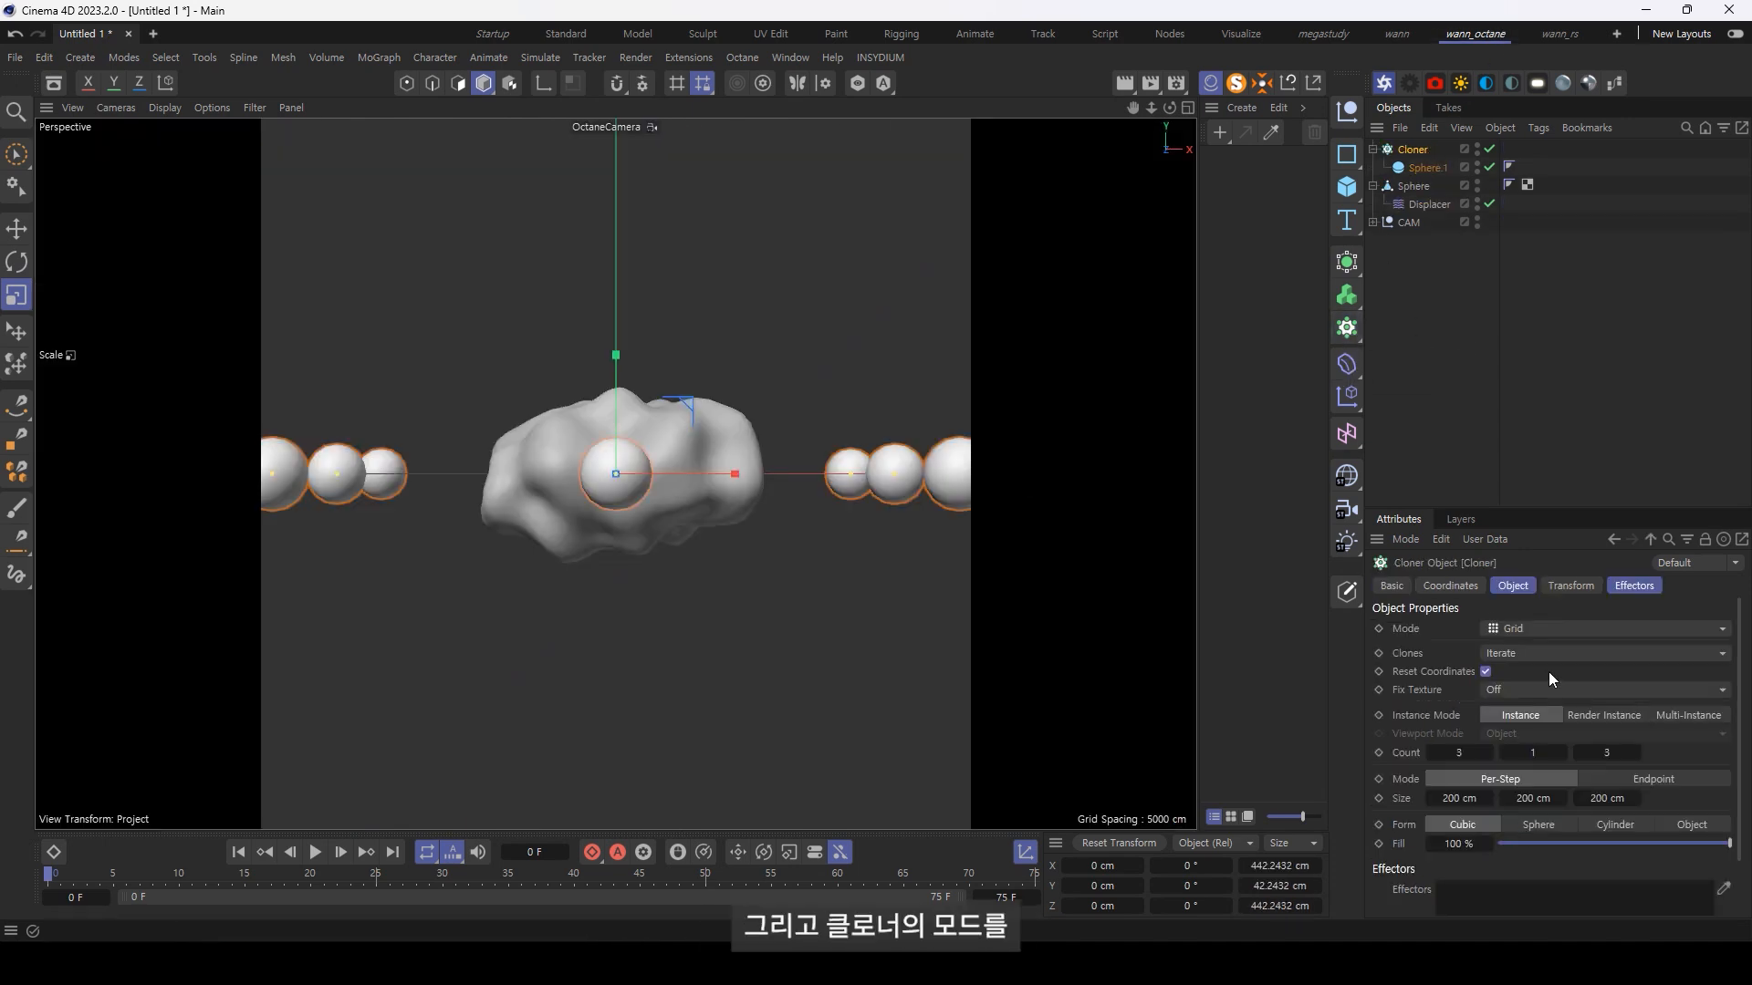
{"action": "left_click", "coordinate": [1516, 625]}
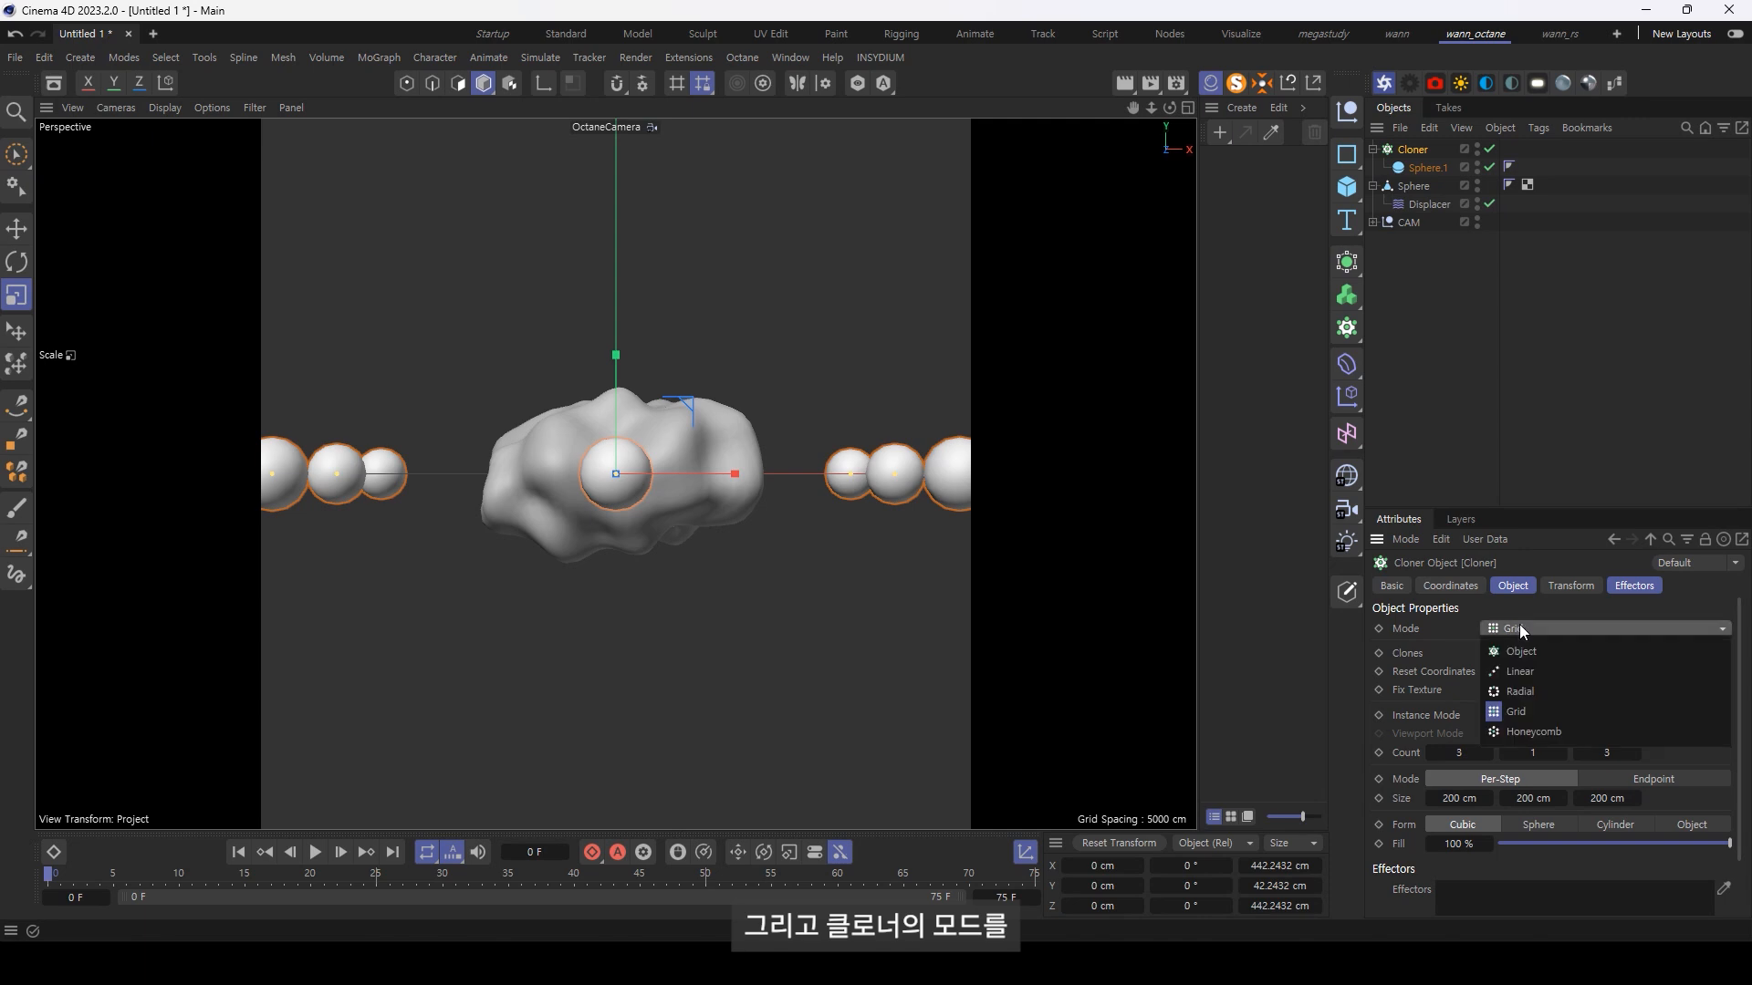
{"action": "left_click", "coordinate": [1568, 653]}
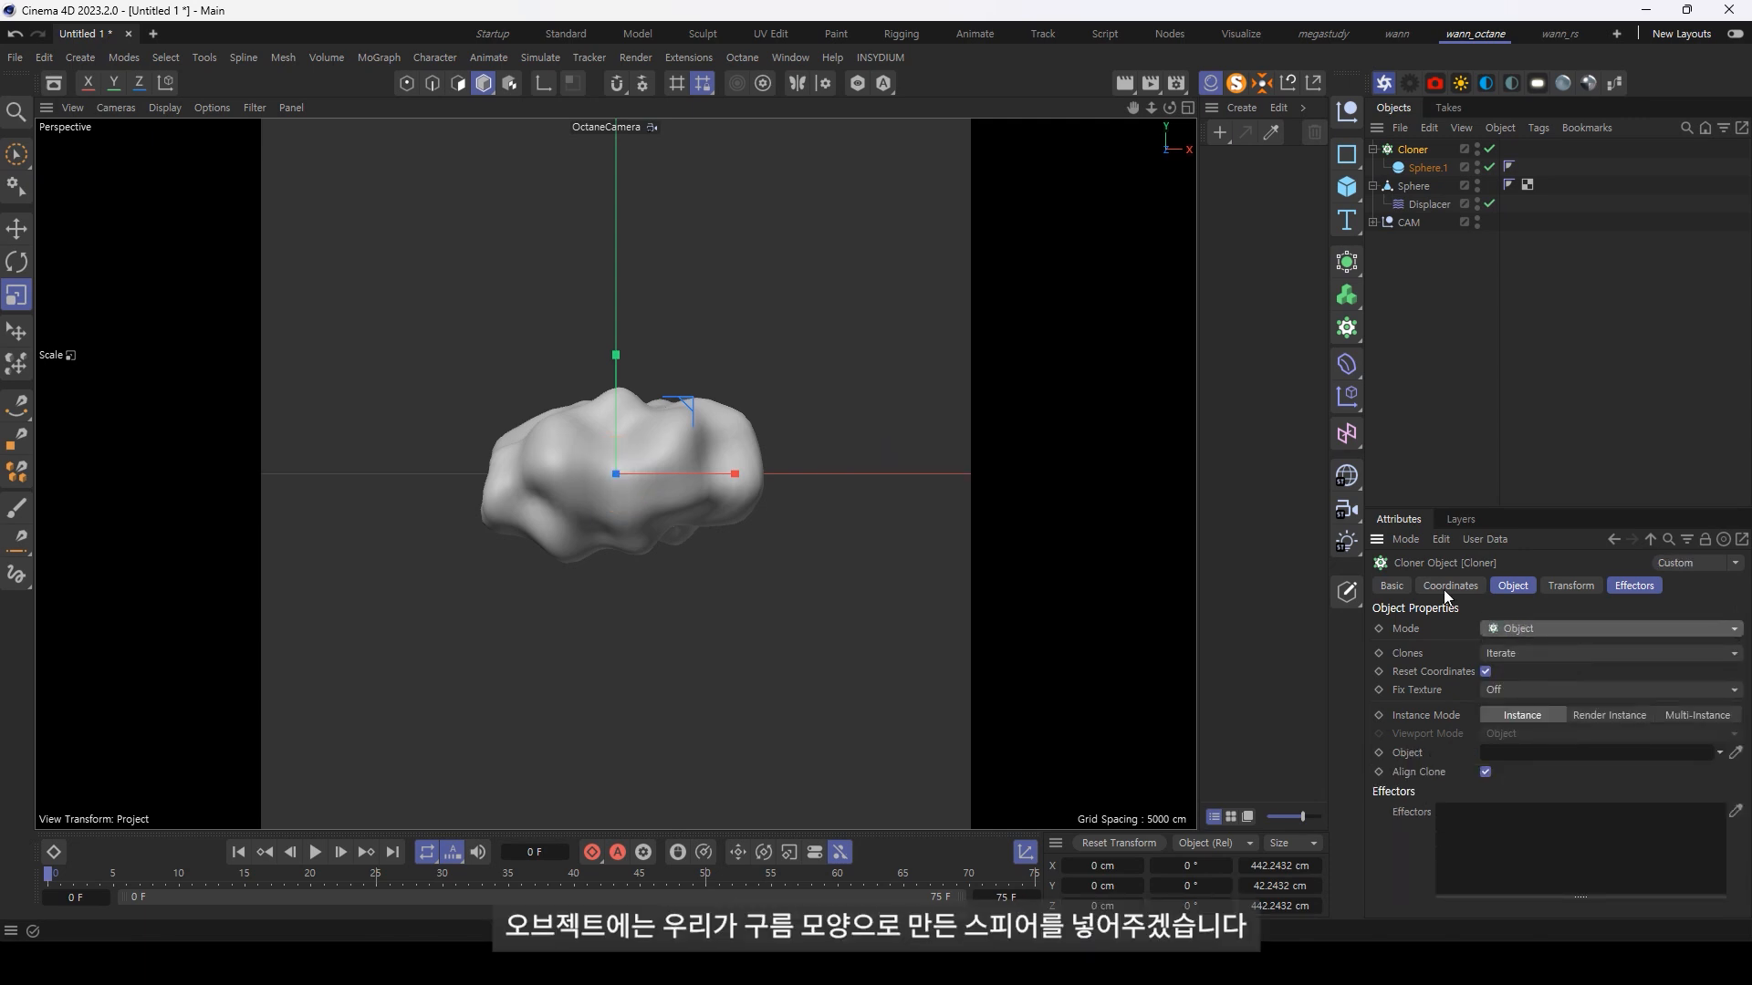
Step: Rename the displaced sphere to Cloud
{"action": "double_click", "coordinate": [1416, 186]}
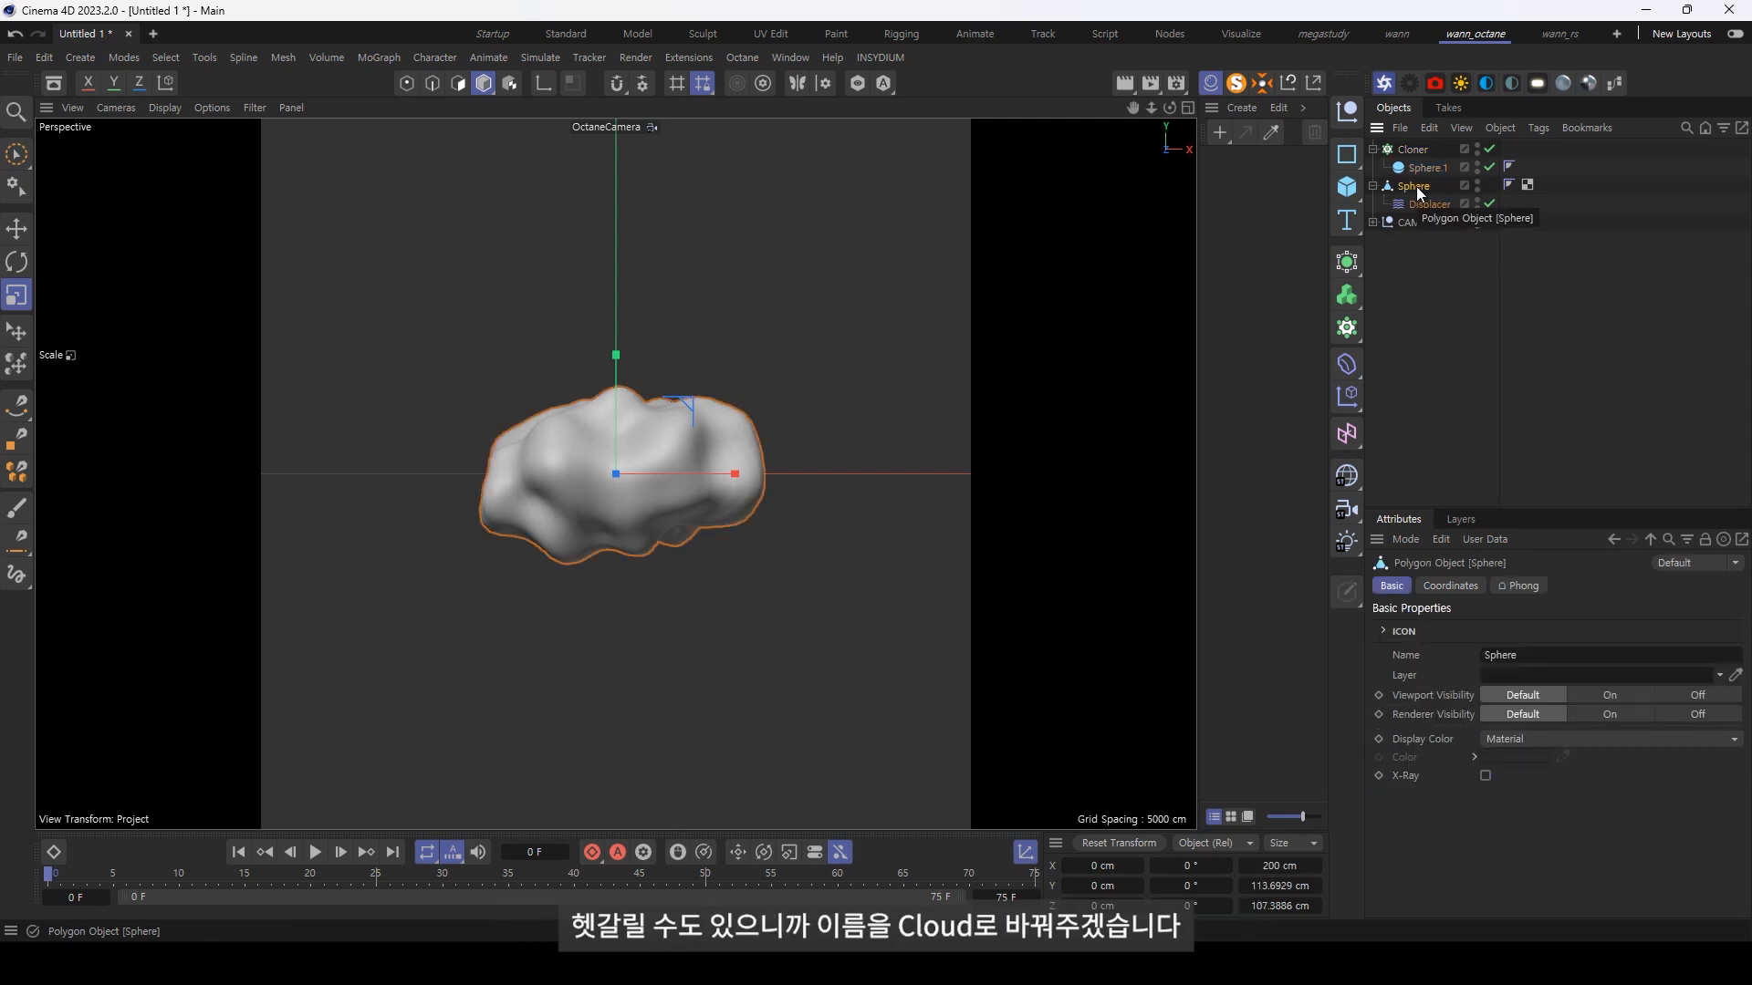
{"action": "key", "text": "Caps_Lock"}
{"action": "type", "text": "C"}
{"action": "key", "text": "Caps_Lock"}
{"action": "type", "text": "loud"}
{"action": "key", "text": "Return"}
Step: Assign Cloud as the Cloner's distribution object and scale the cloned spheres down slightly
{"action": "left_click", "coordinate": [1412, 148]}
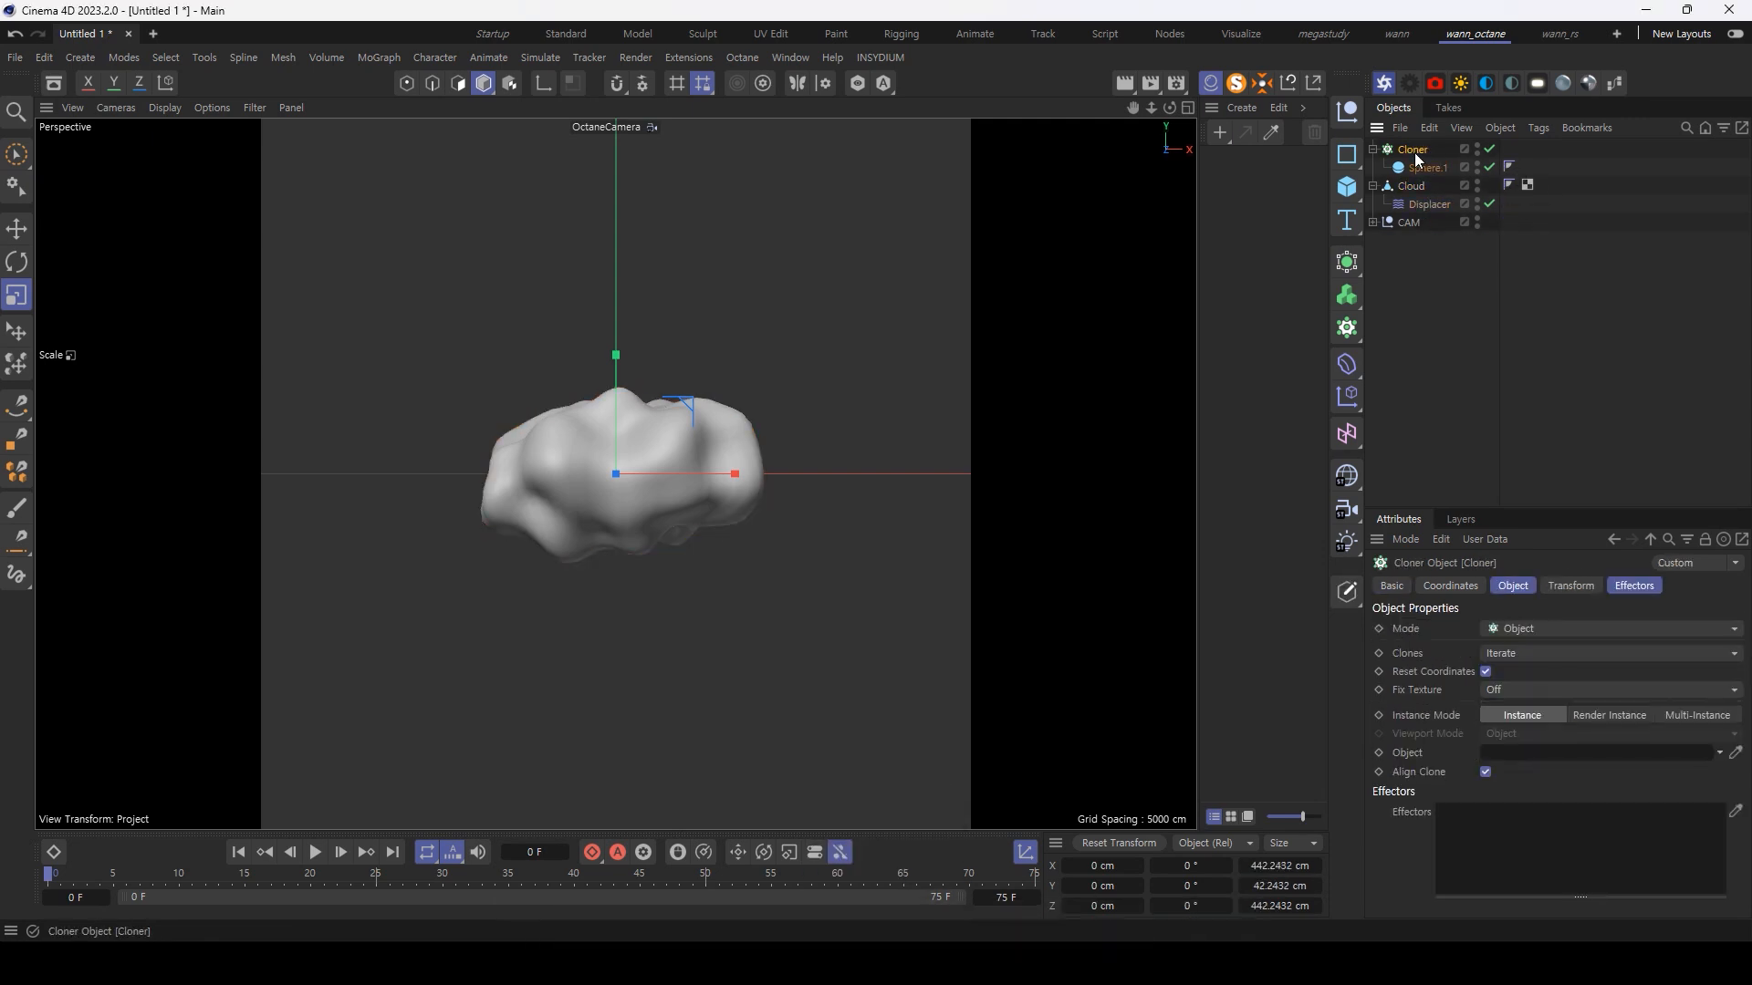
{"action": "left_click_drag", "start_coordinate": [1410, 181], "coordinate": [1569, 748]}
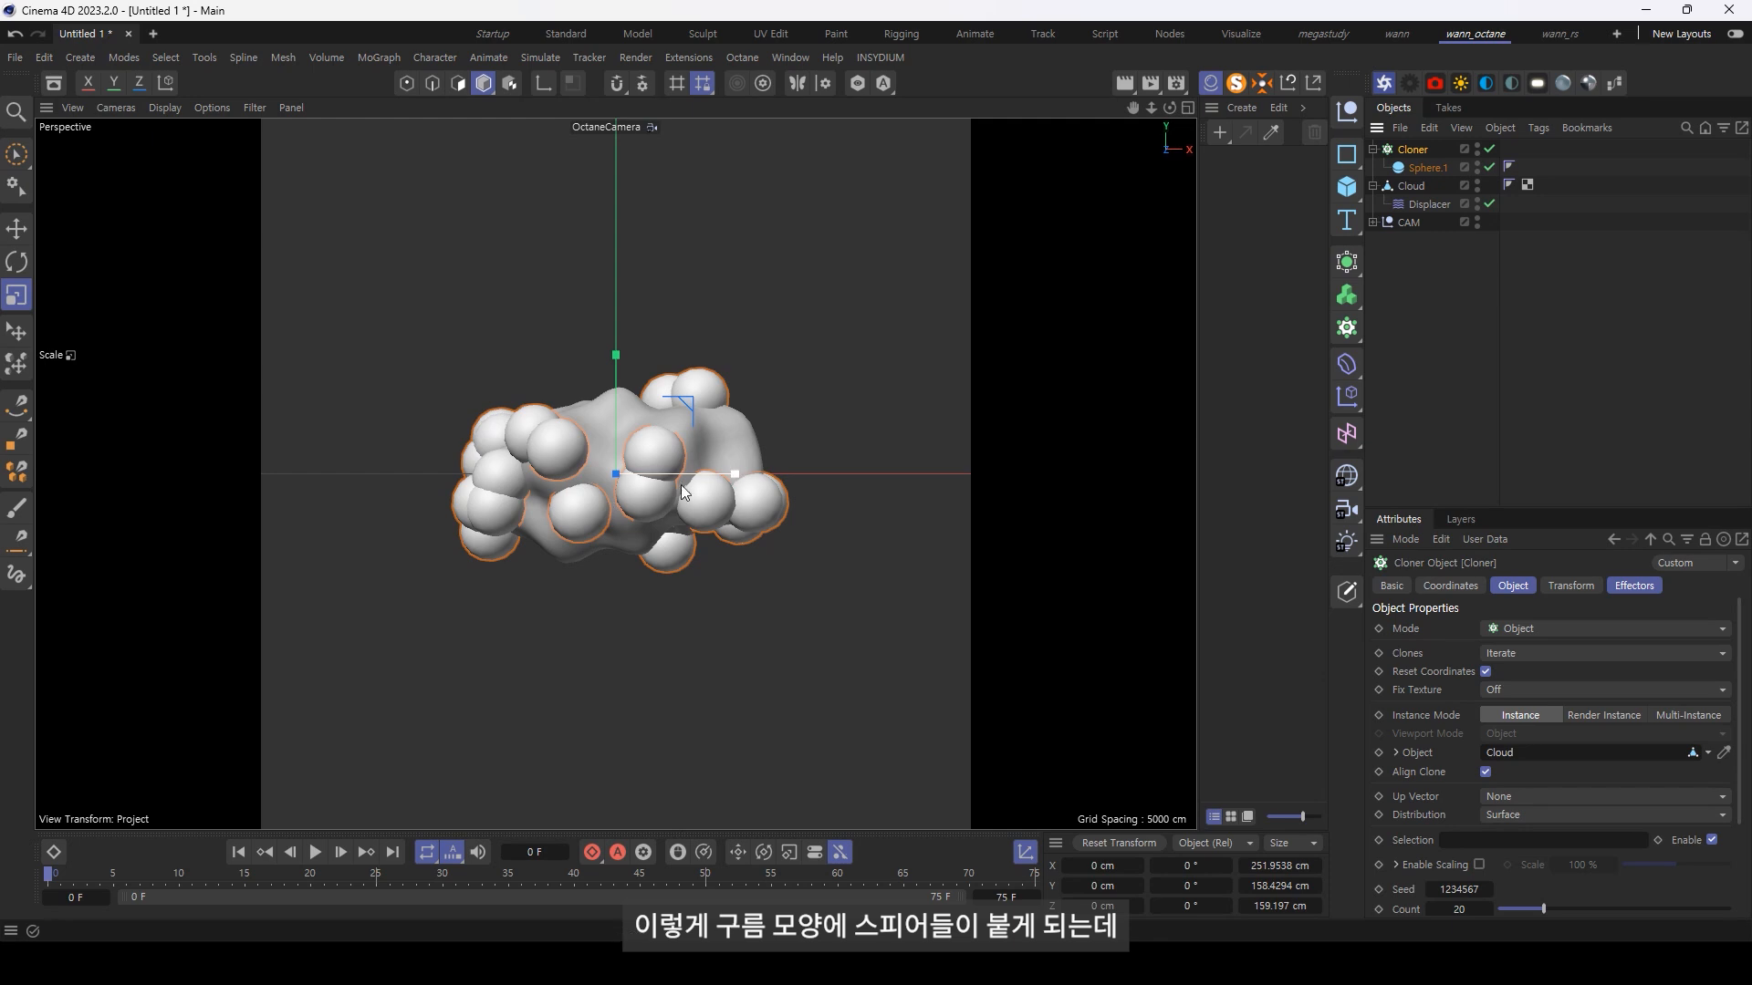
{"action": "mouse_move", "coordinate": [801, 658]}
{"action": "left_mouse_down"}
{"action": "mouse_move", "coordinate": [819, 637]}
{"action": "mouse_move", "coordinate": [615, 671]}
{"action": "left_mouse_up"}
Step: Set the Cloner's count to 300
{"action": "left_click", "coordinate": [1413, 149]}
{"action": "double_click", "coordinate": [1459, 909]}
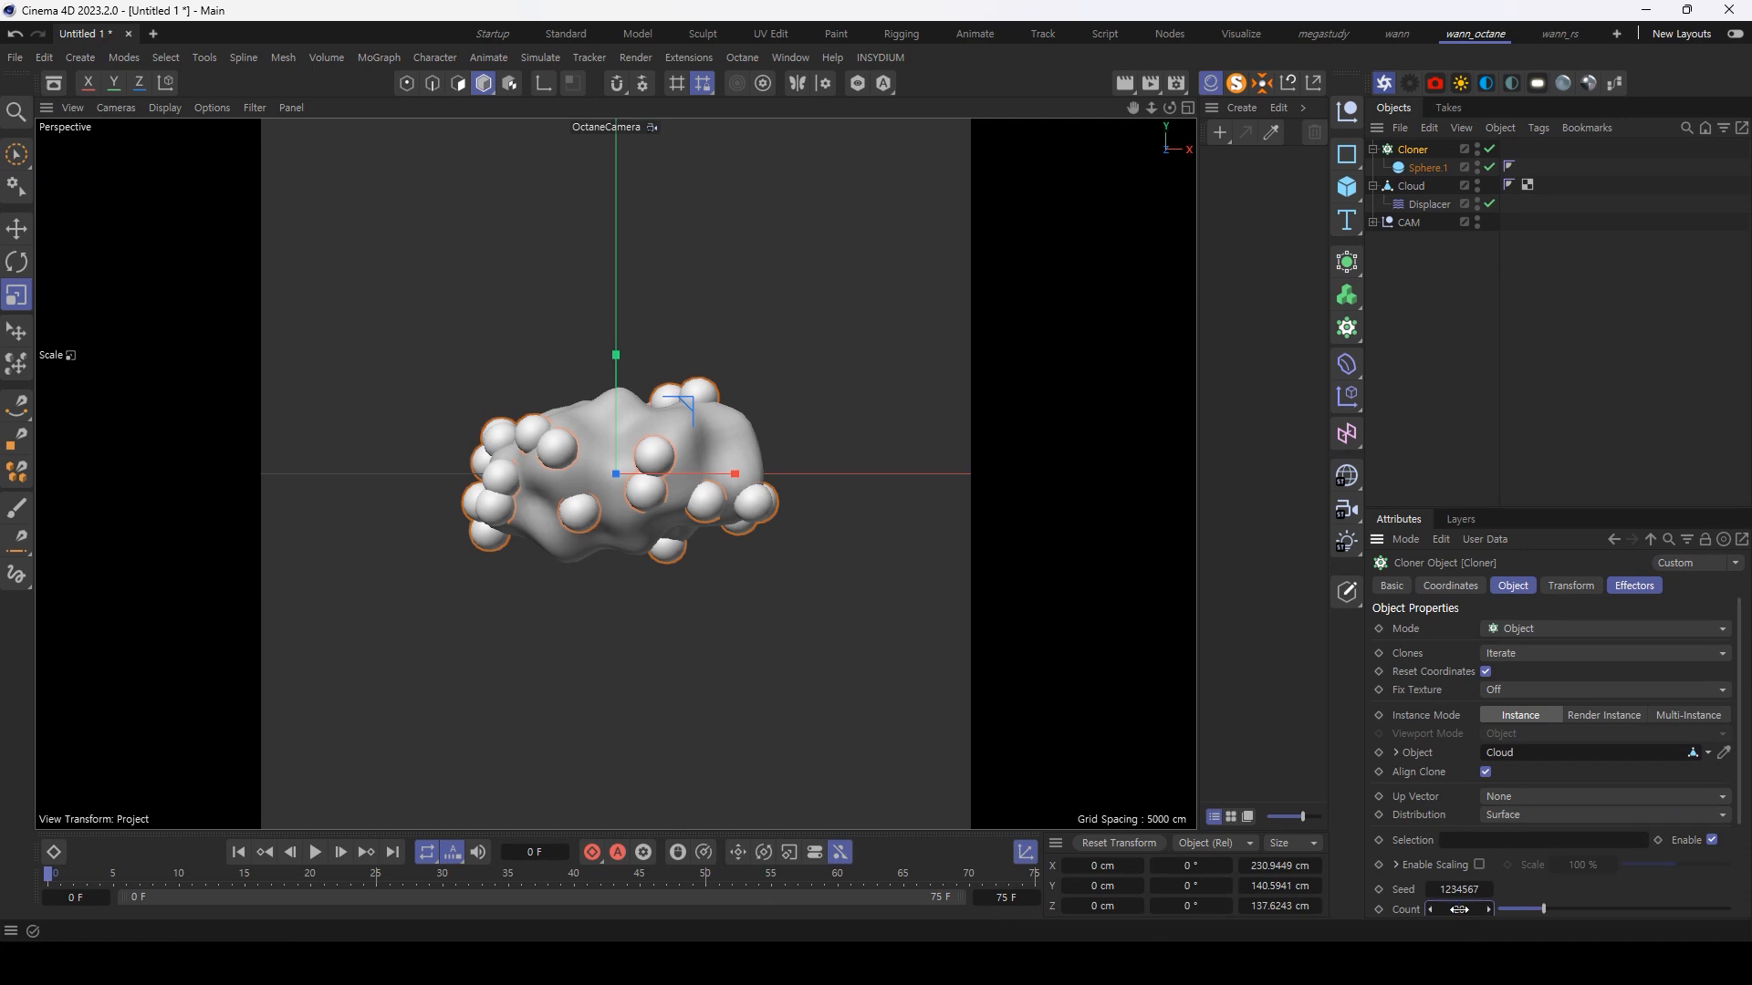
{"action": "scroll", "coordinate": [1733, 894], "scroll_direction": "down", "scroll_amount": 3}
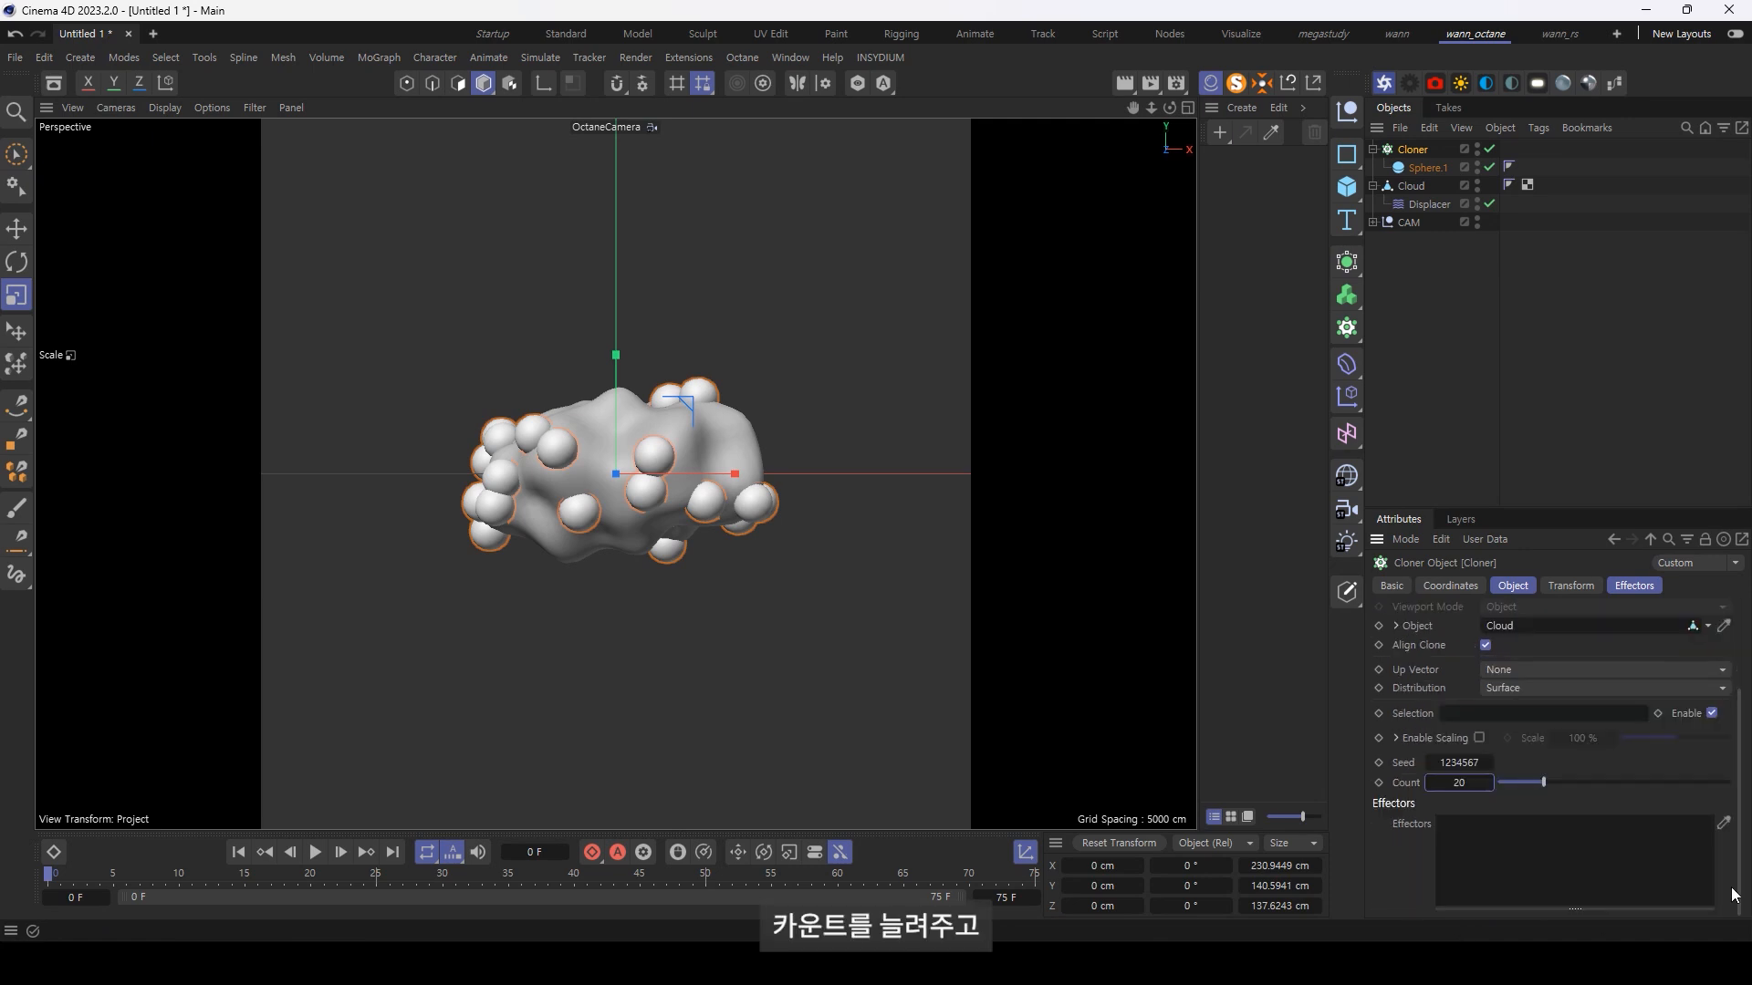
{"action": "double_click", "coordinate": [1459, 781]}
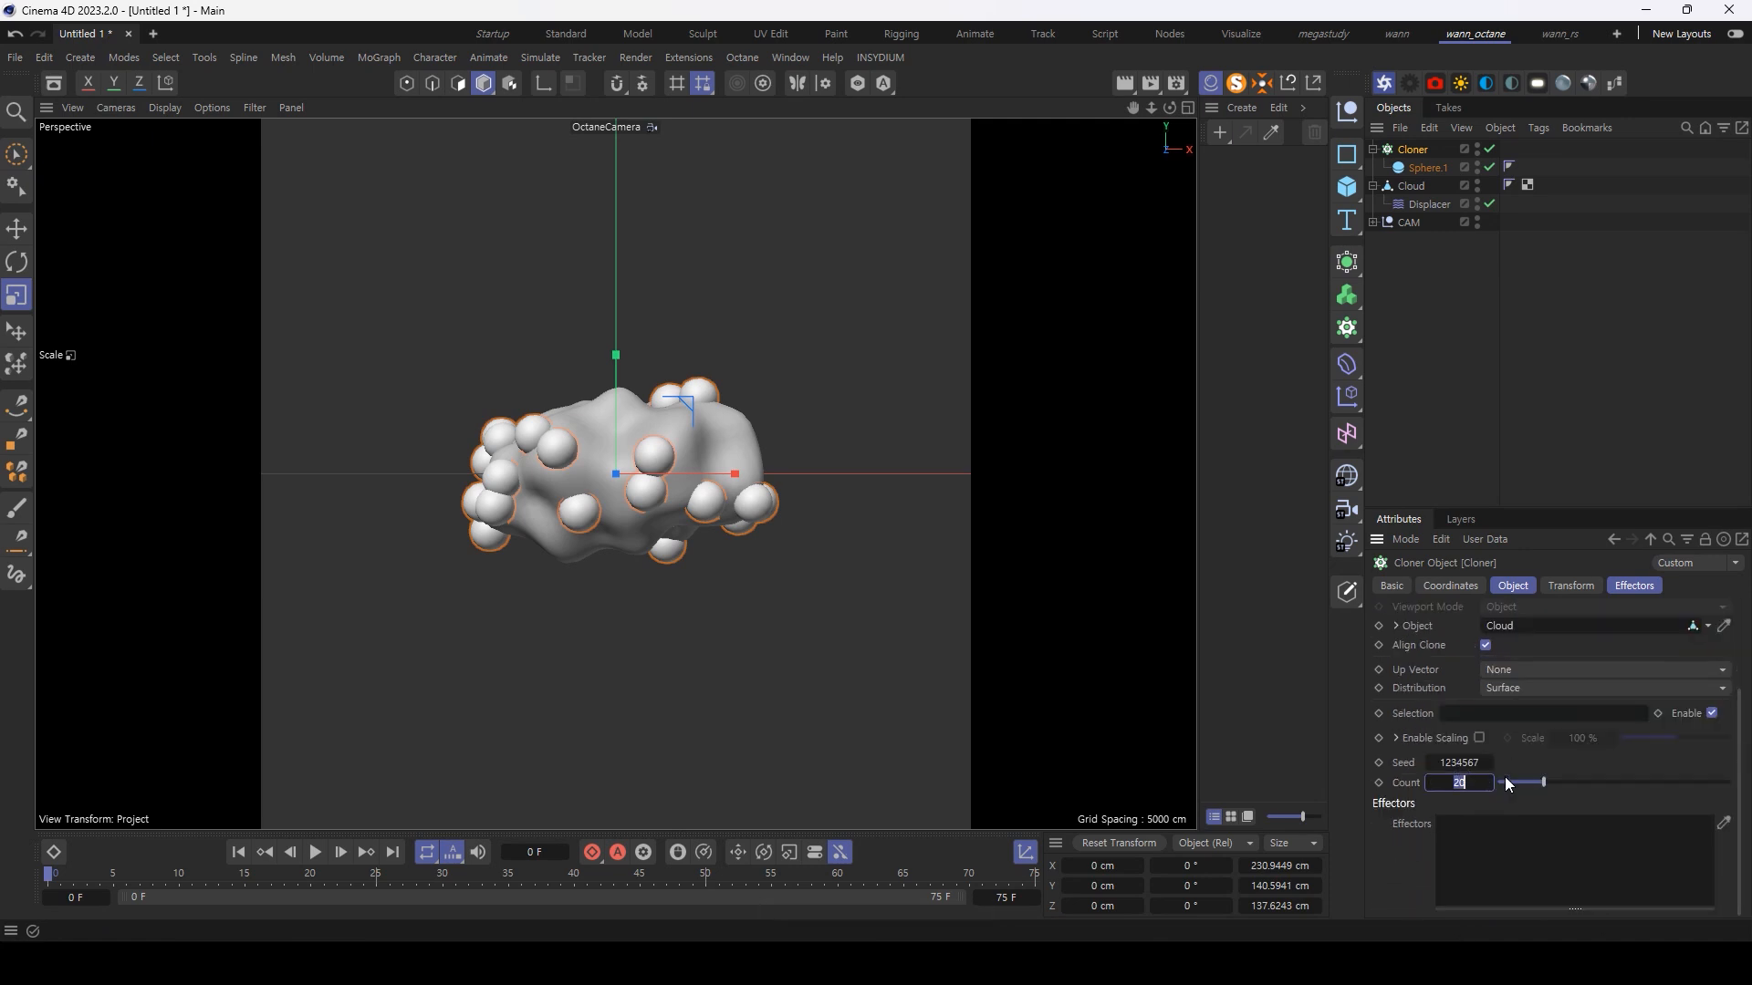
{"action": "type", "text": "500"}
{"action": "key", "text": "Return"}
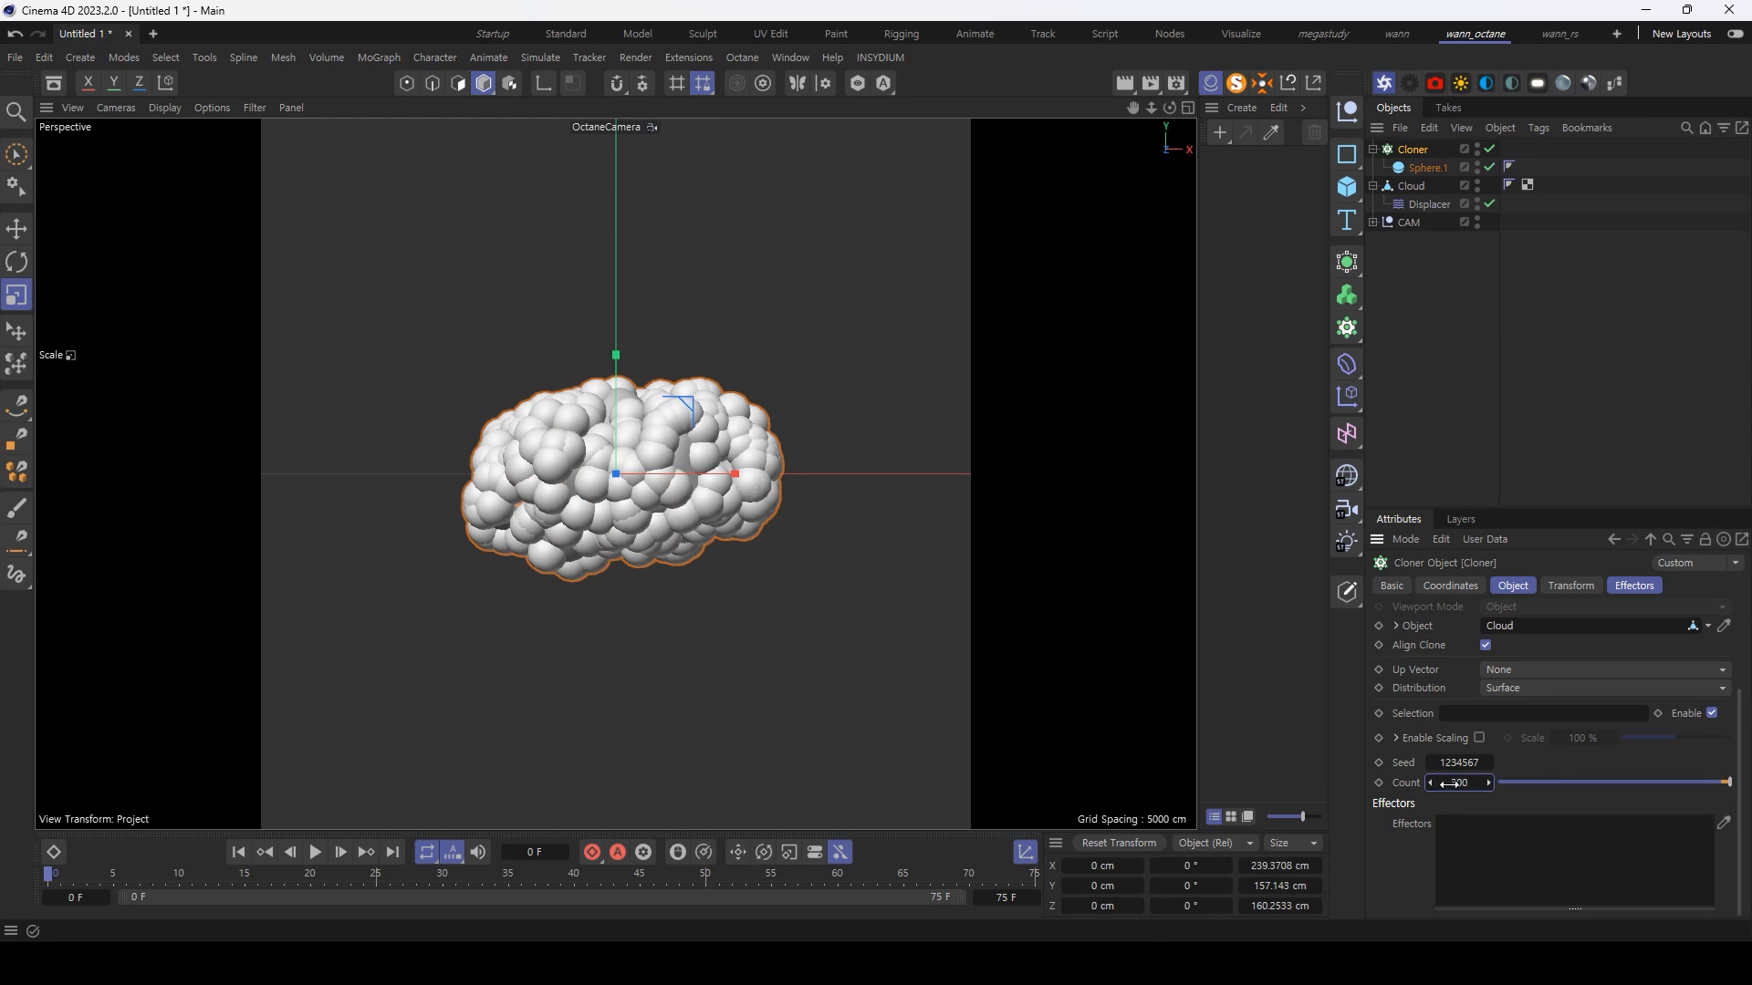
Step: Add a MoGraph Random effector to the Cloner using a command search for "random"
{"action": "left_click", "coordinate": [1416, 154]}
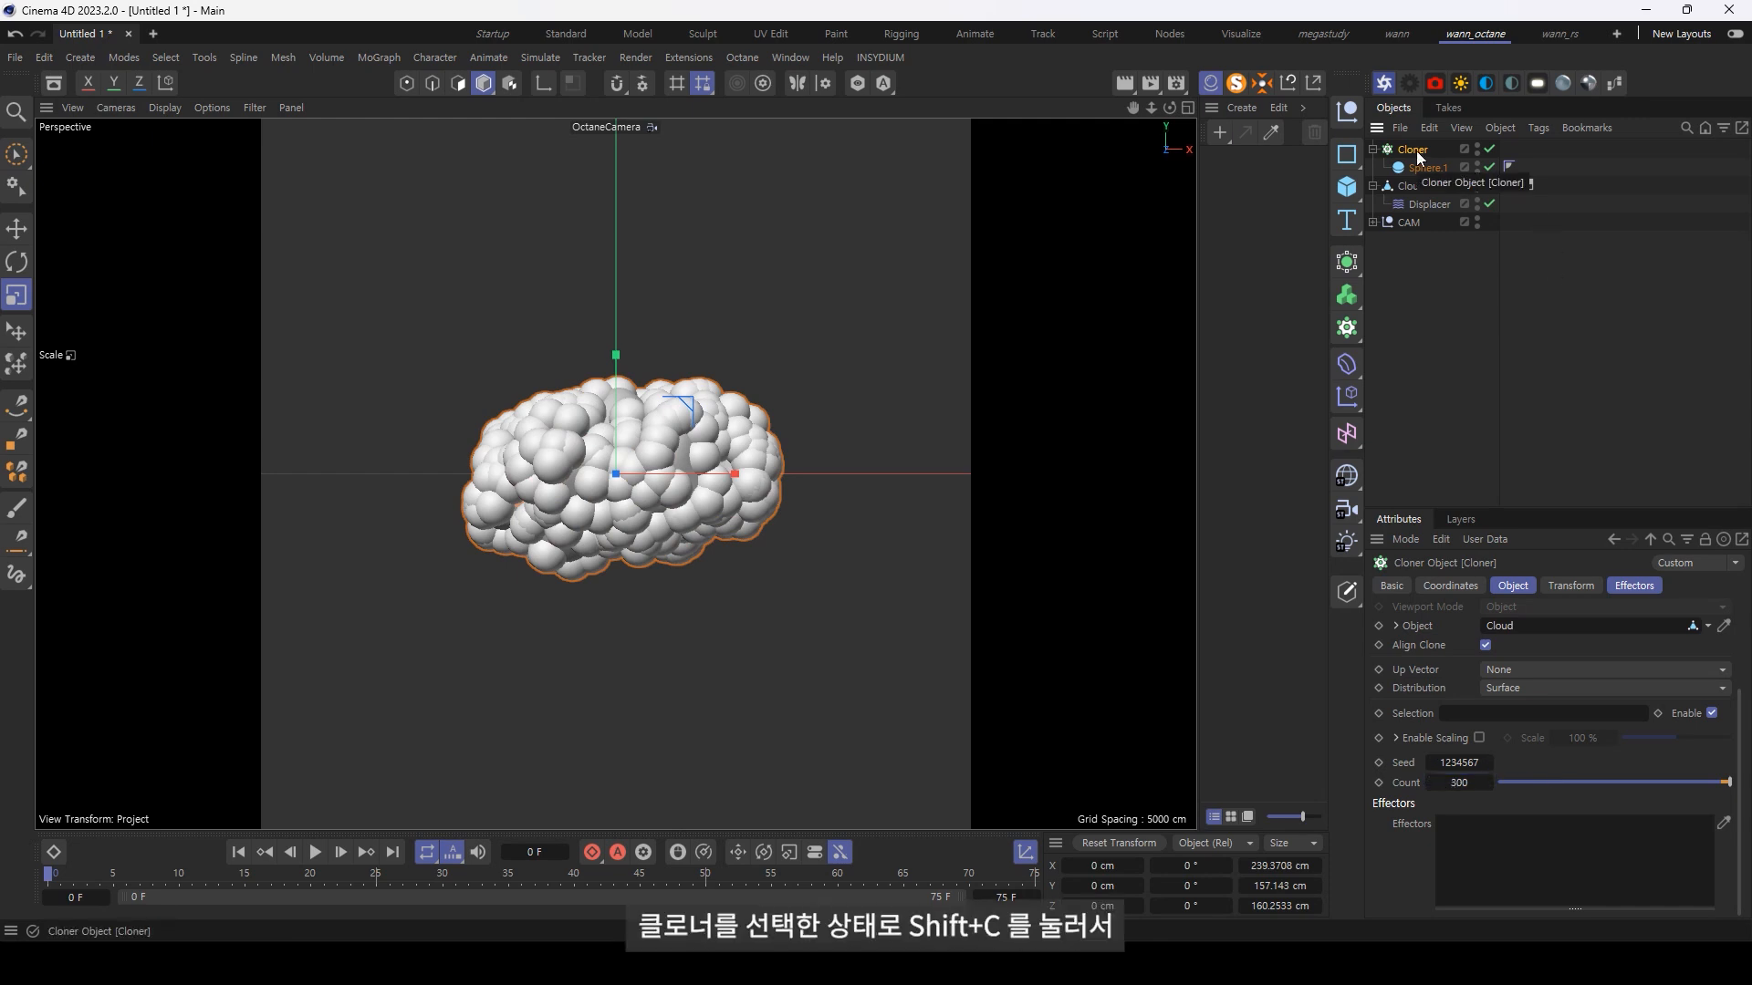
{"action": "key", "text": "shift+c"}
{"action": "type", "text": "random"}
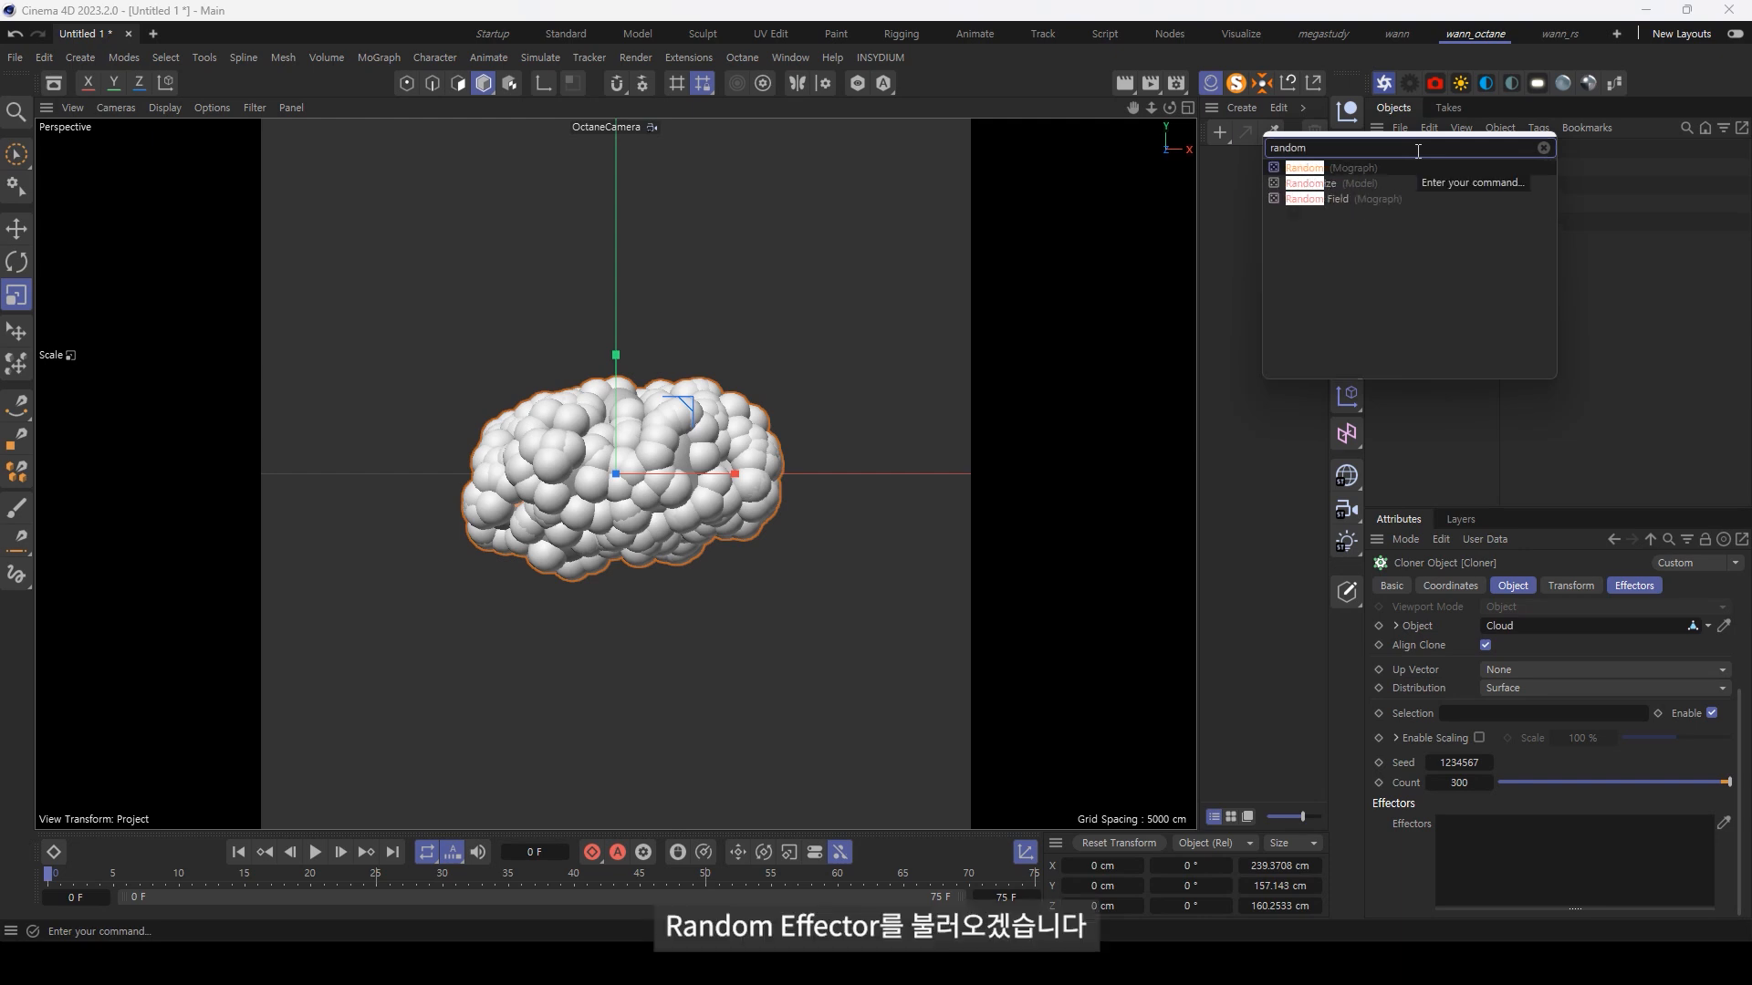
{"action": "key", "text": "Return"}
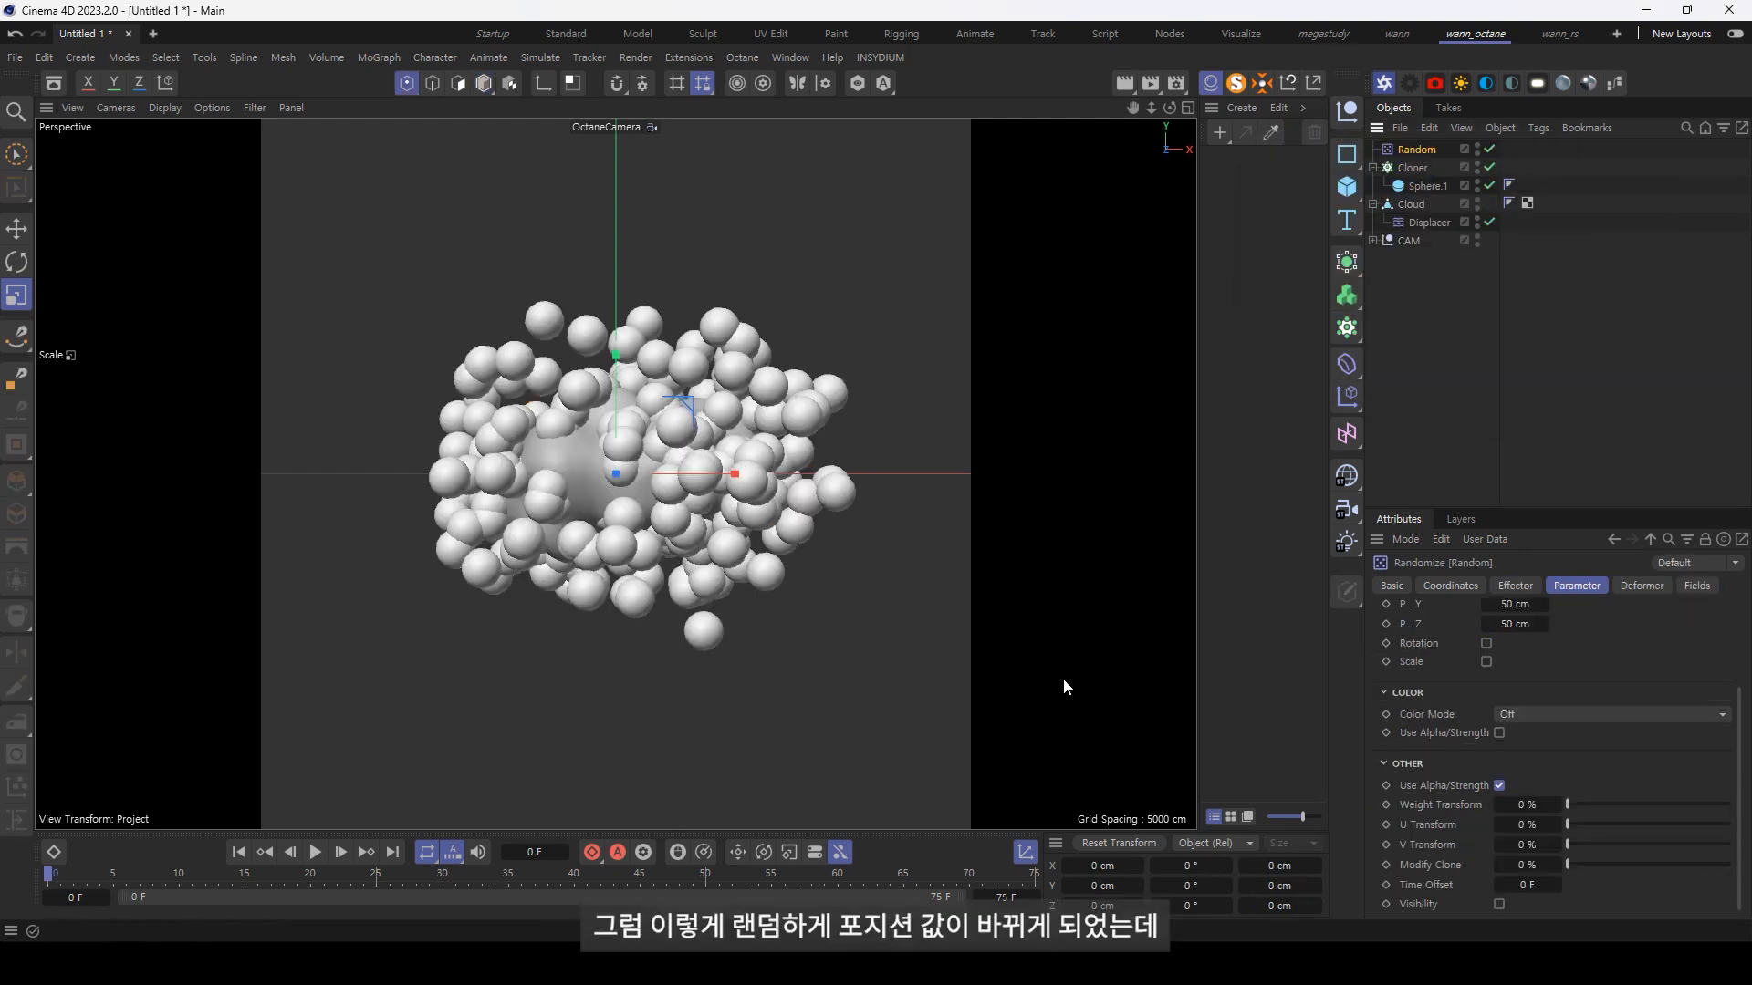
Step: Set the Random effector's position variation to 10 cm on X, Y and Z
{"action": "scroll", "coordinate": [1548, 680], "scroll_direction": "up", "scroll_amount": 2}
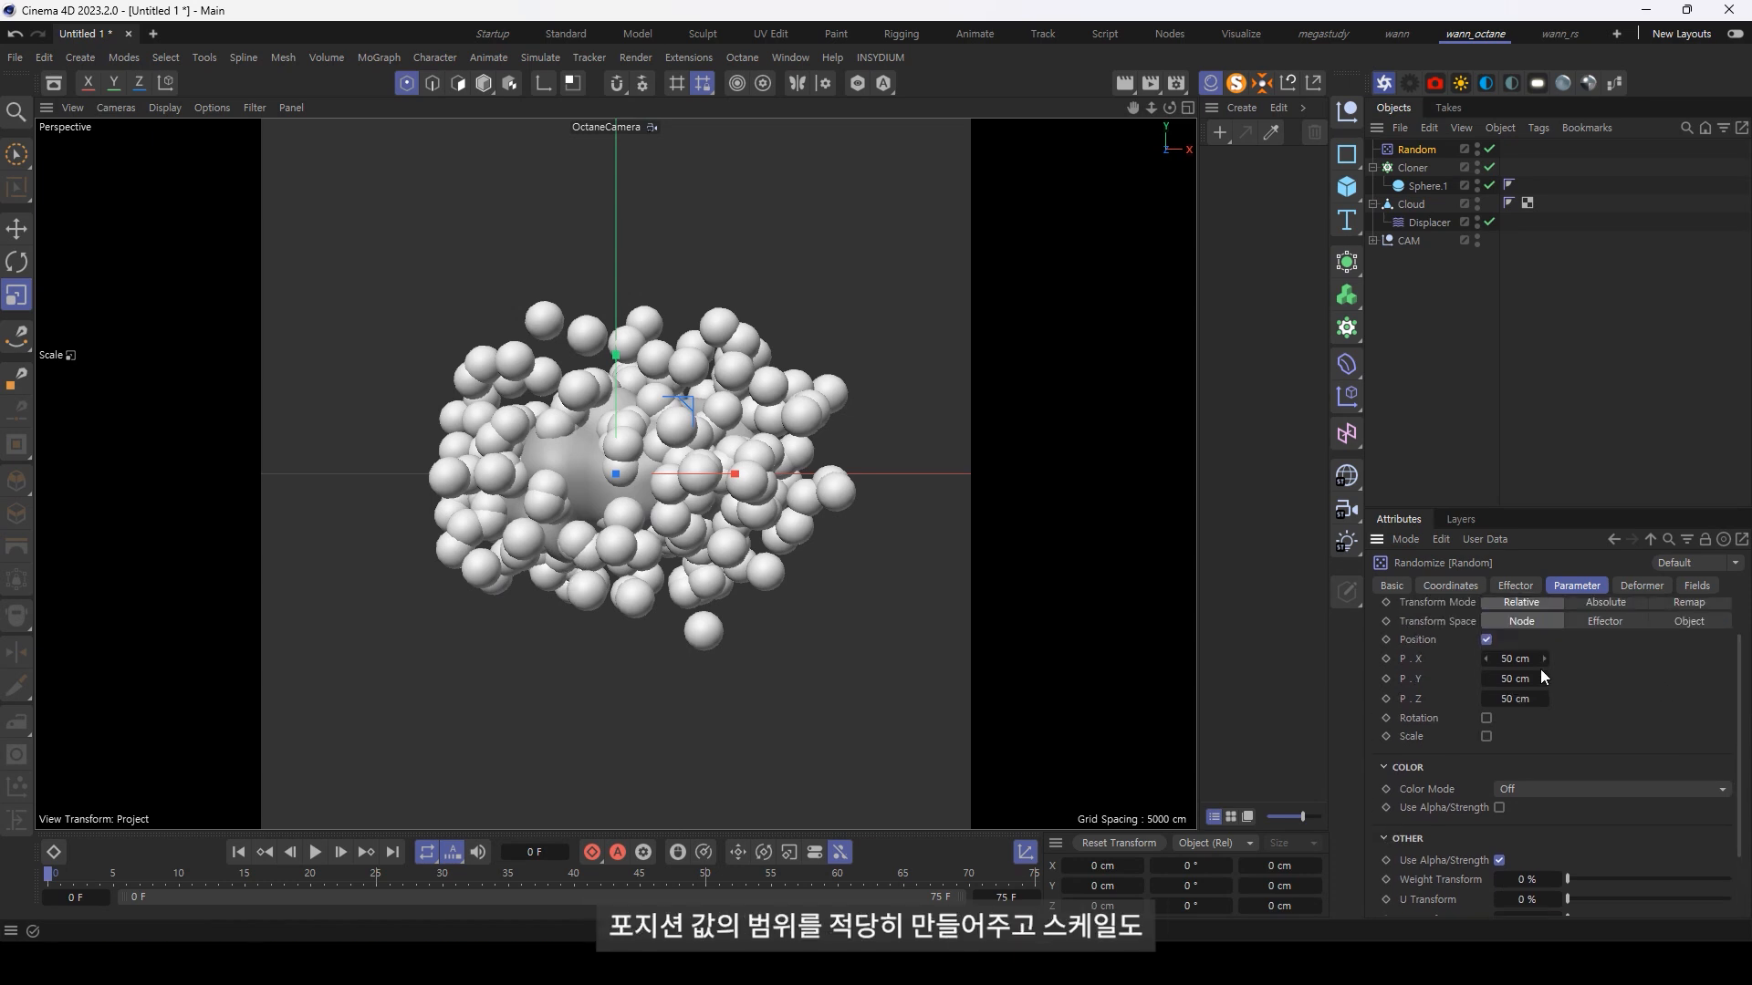
{"action": "type", "text": "10"}
{"action": "key", "text": "Tab"}
{"action": "type", "text": "10"}
{"action": "key", "text": "Tab"}
{"action": "type", "text": "10"}
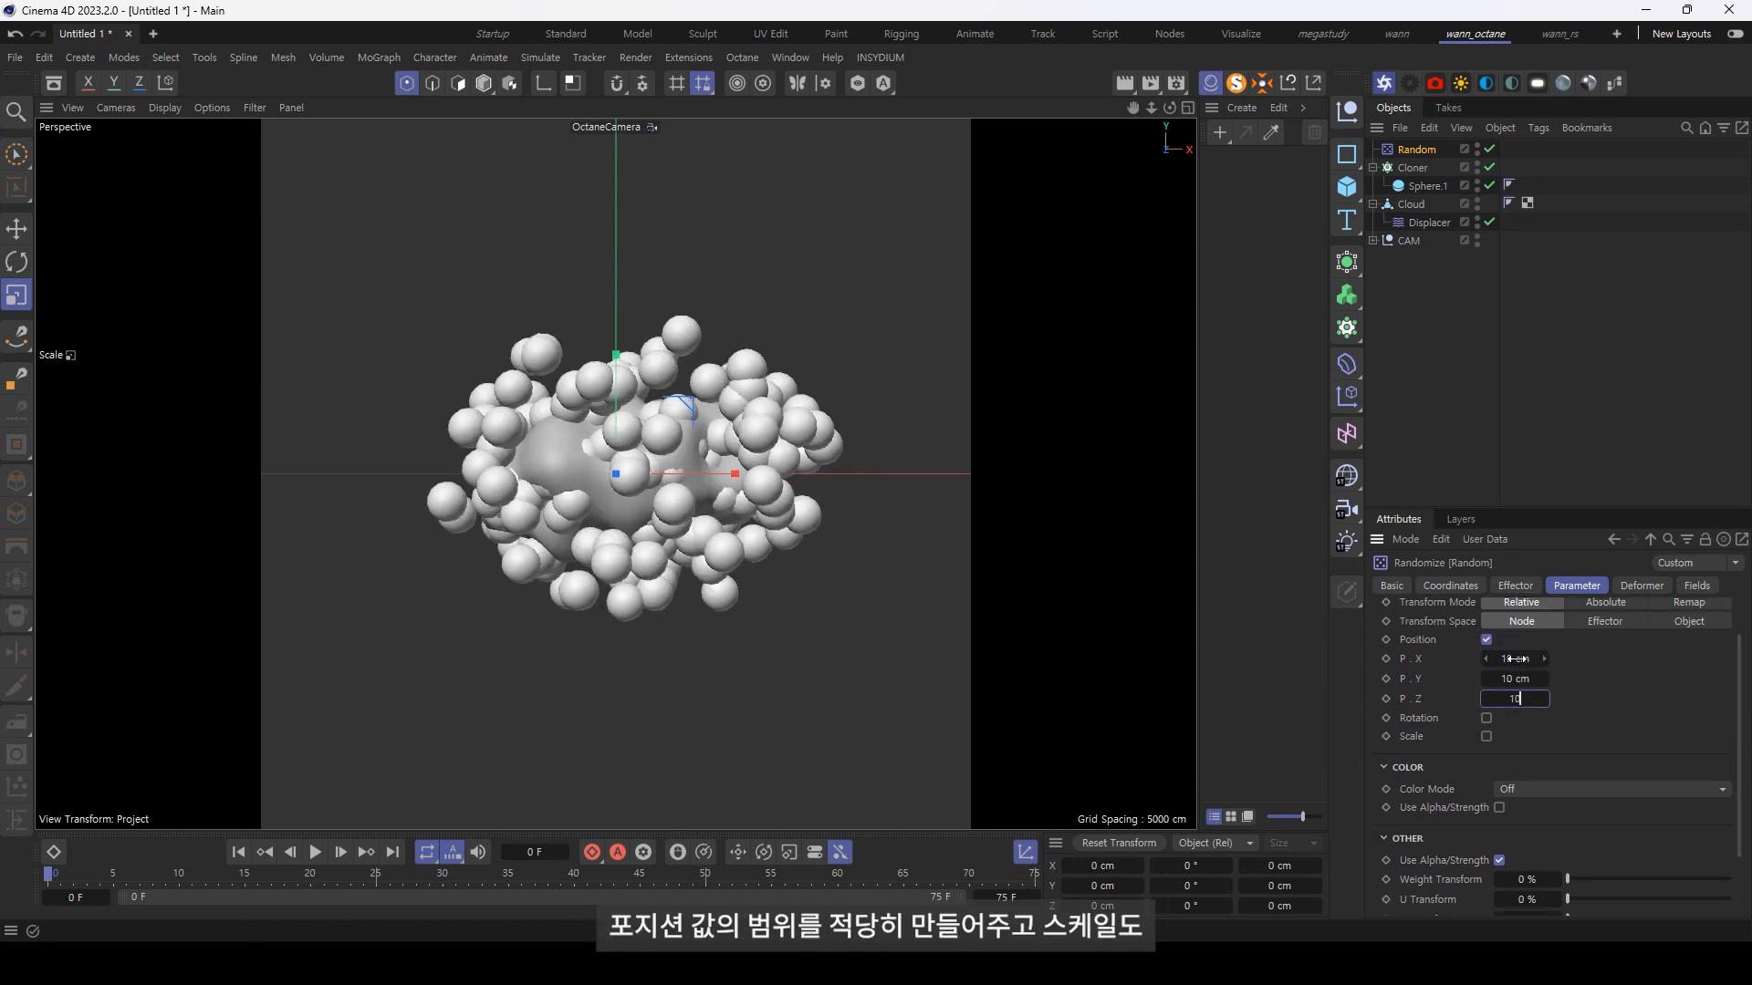
{"action": "key", "text": "Return"}
Step: Enable uniform scale randomization on the Random effector with a scale value of 0.5
{"action": "left_click", "coordinate": [1487, 736]}
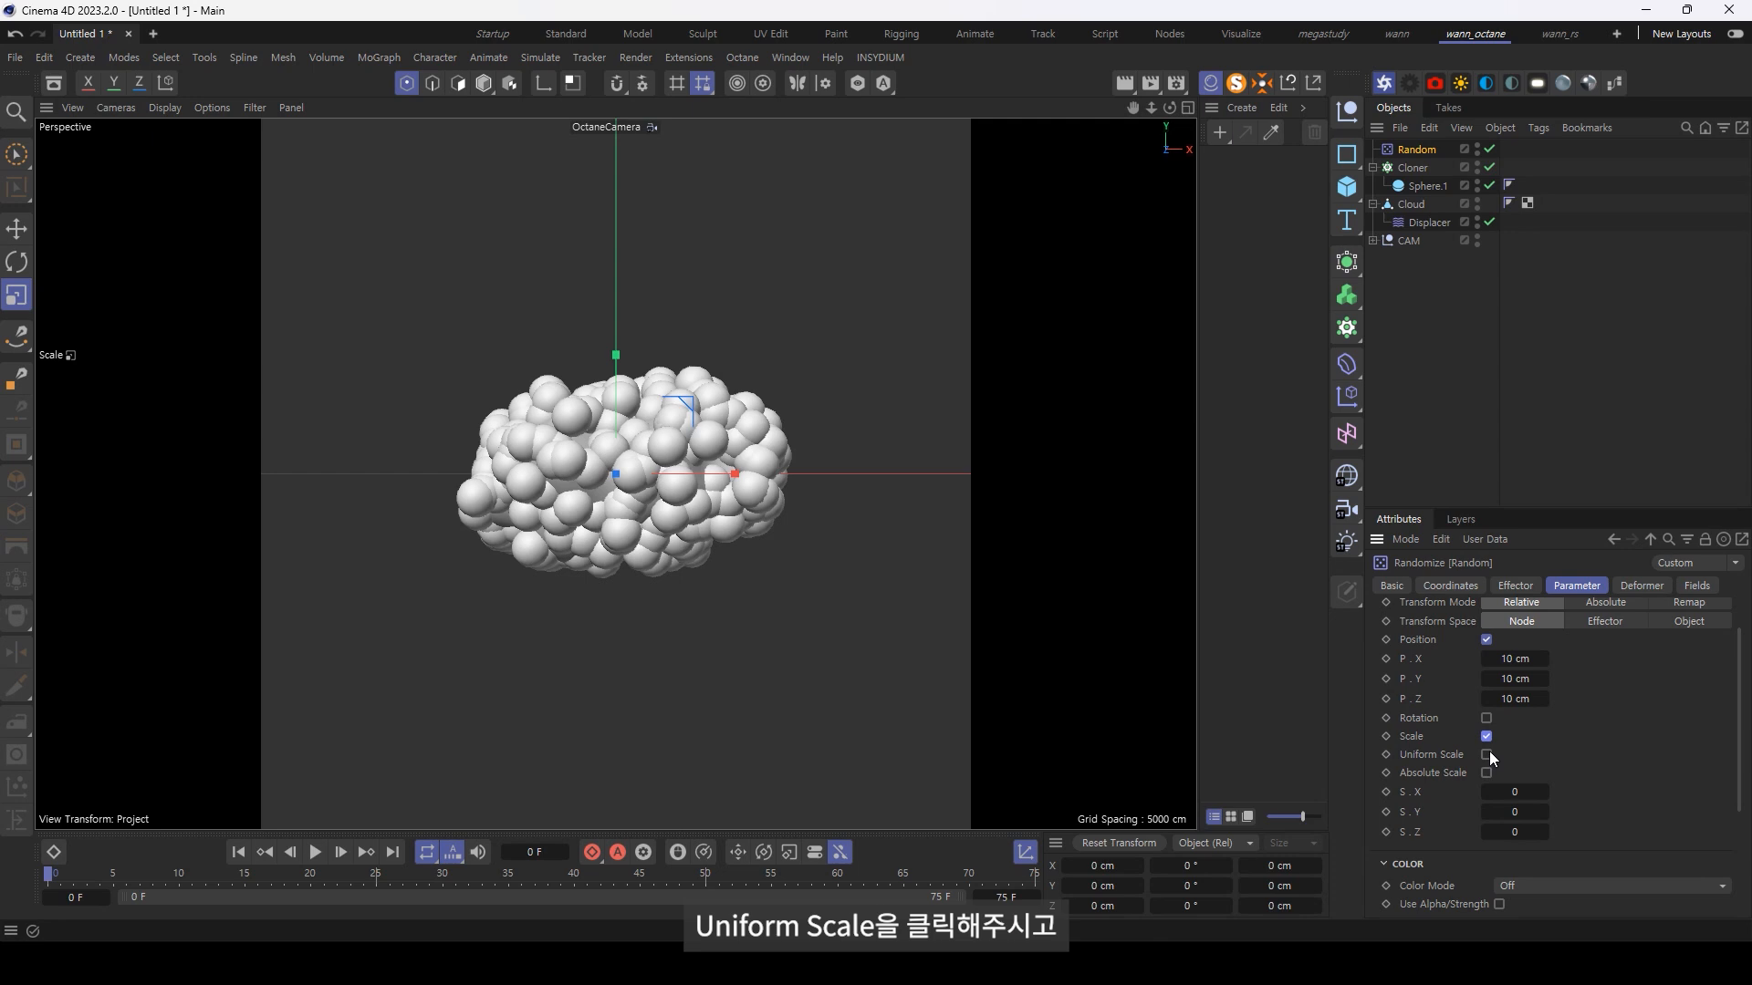
{"action": "left_click", "coordinate": [1487, 755]}
{"action": "left_click", "coordinate": [1515, 792]}
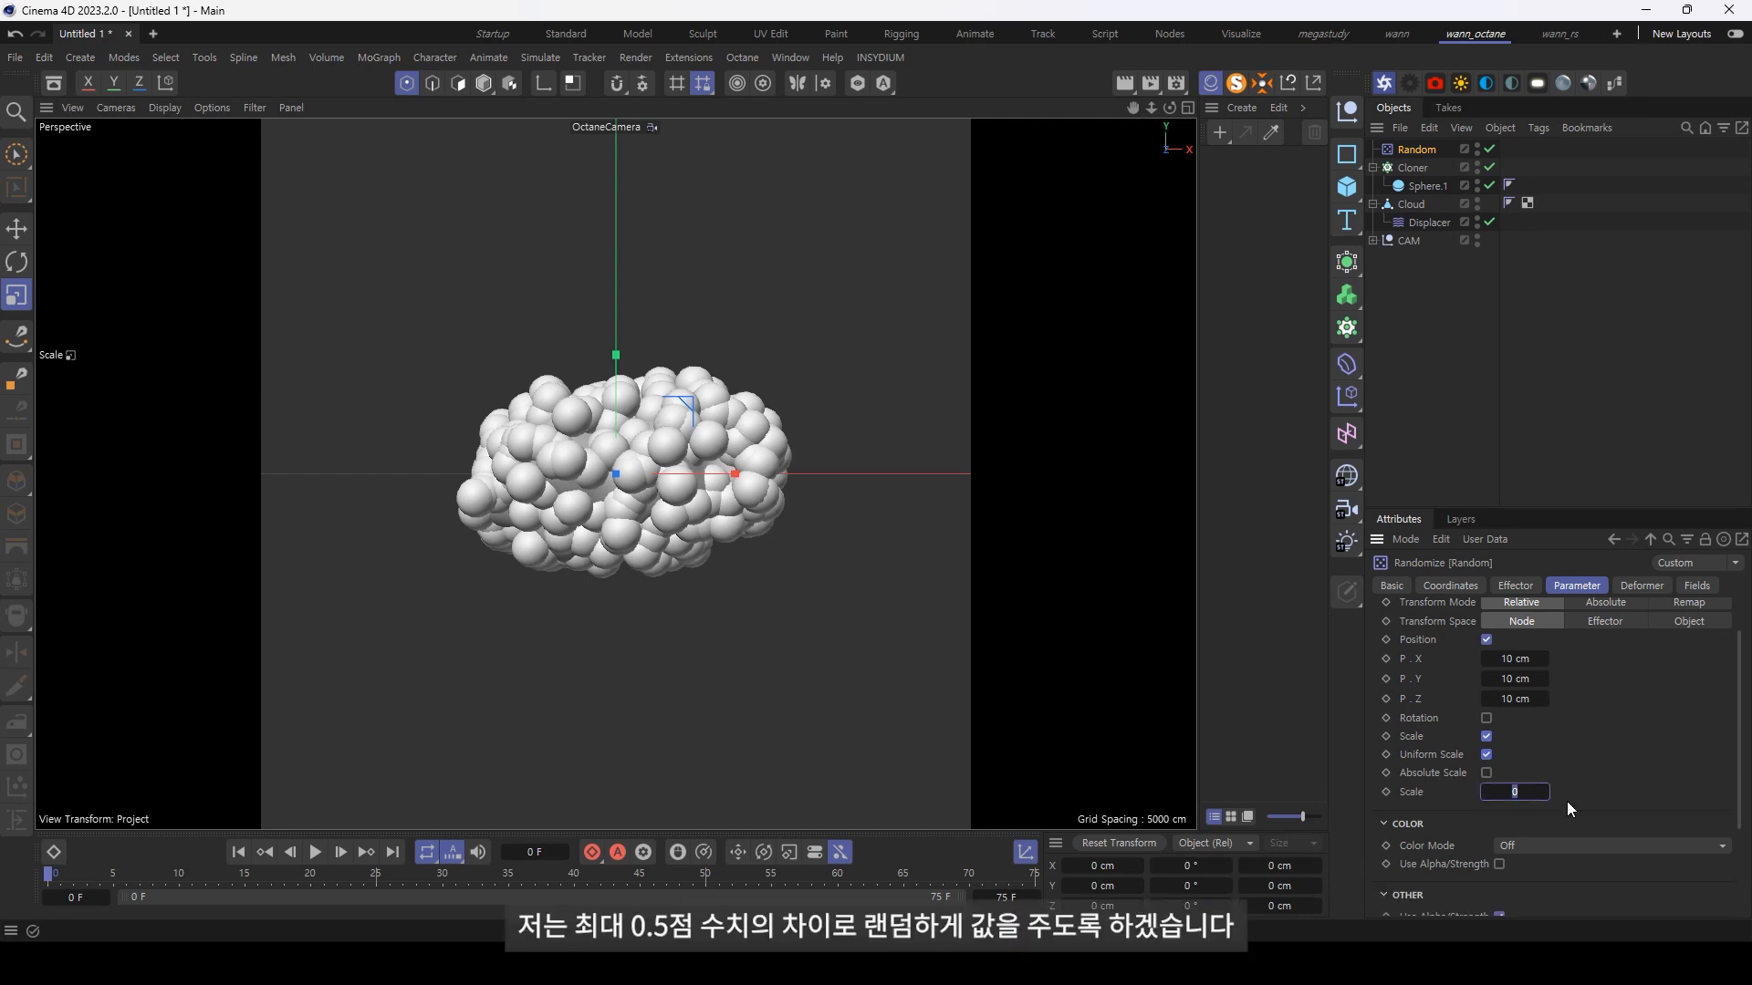
{"action": "key", "text": "Return"}
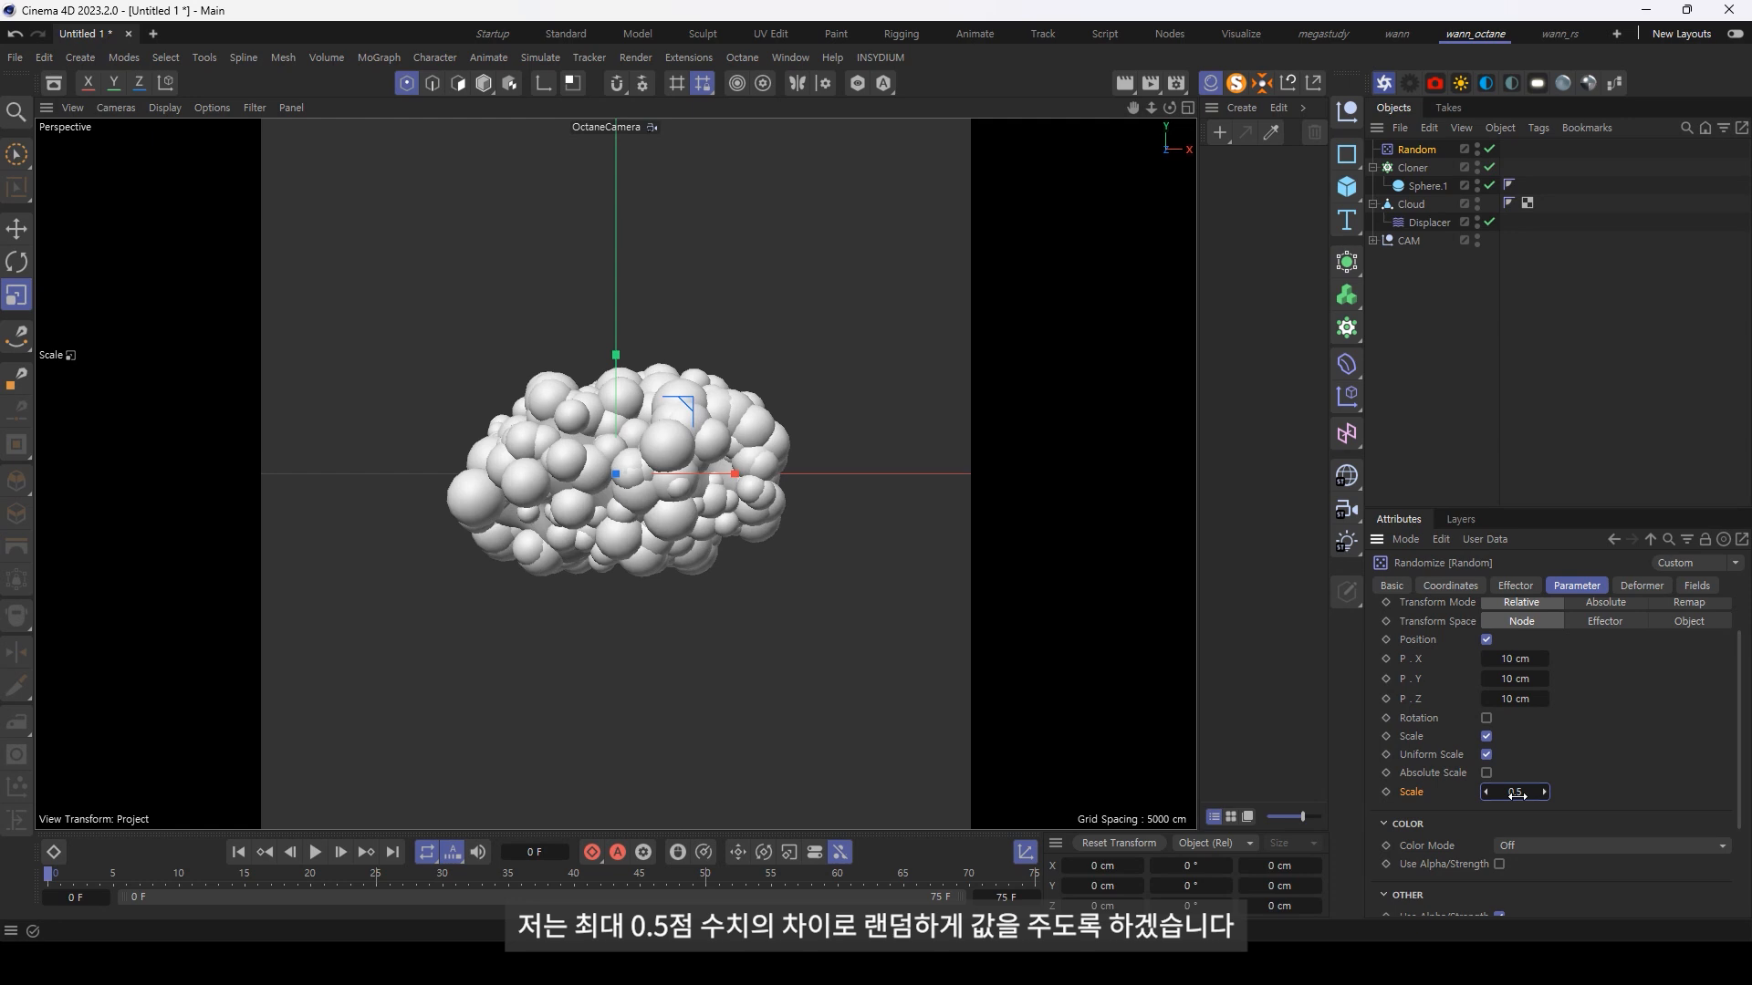
Step: Set the Cloner's clone count to 350
{"action": "left_click", "coordinate": [1413, 168]}
{"action": "left_click", "coordinate": [1460, 909]}
{"action": "type", "text": "350"}
{"action": "key", "text": "Return"}
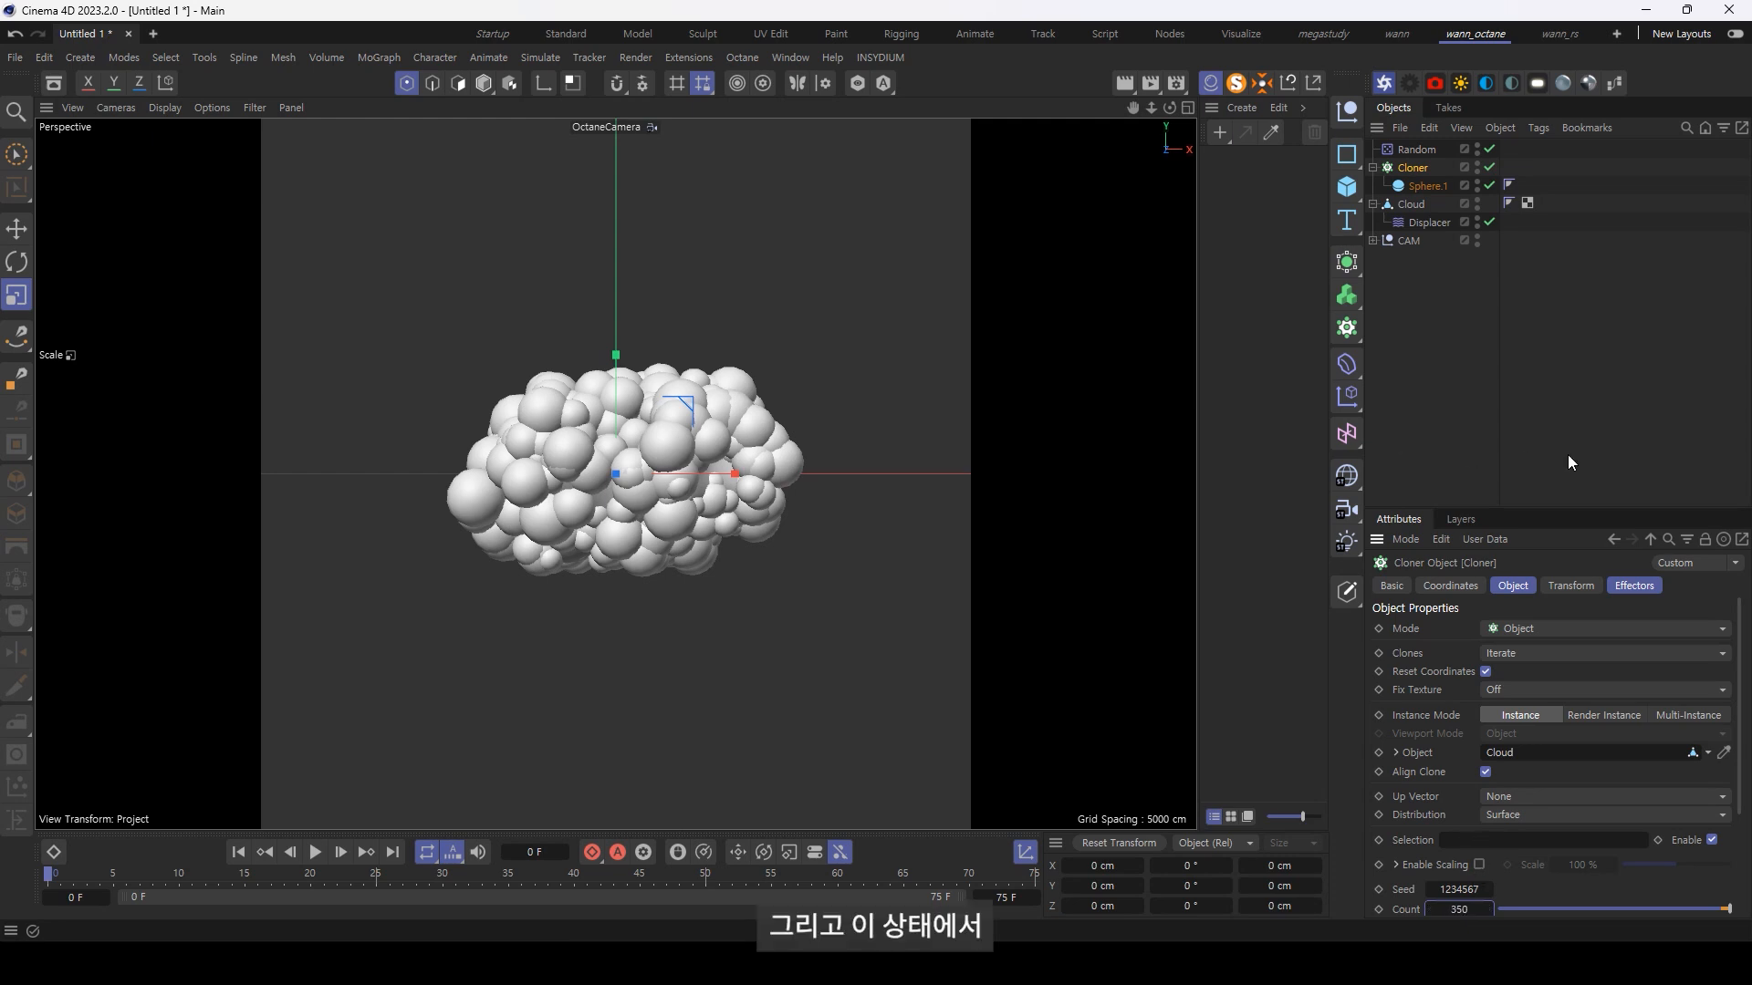
{"action": "left_click", "coordinate": [1490, 269]}
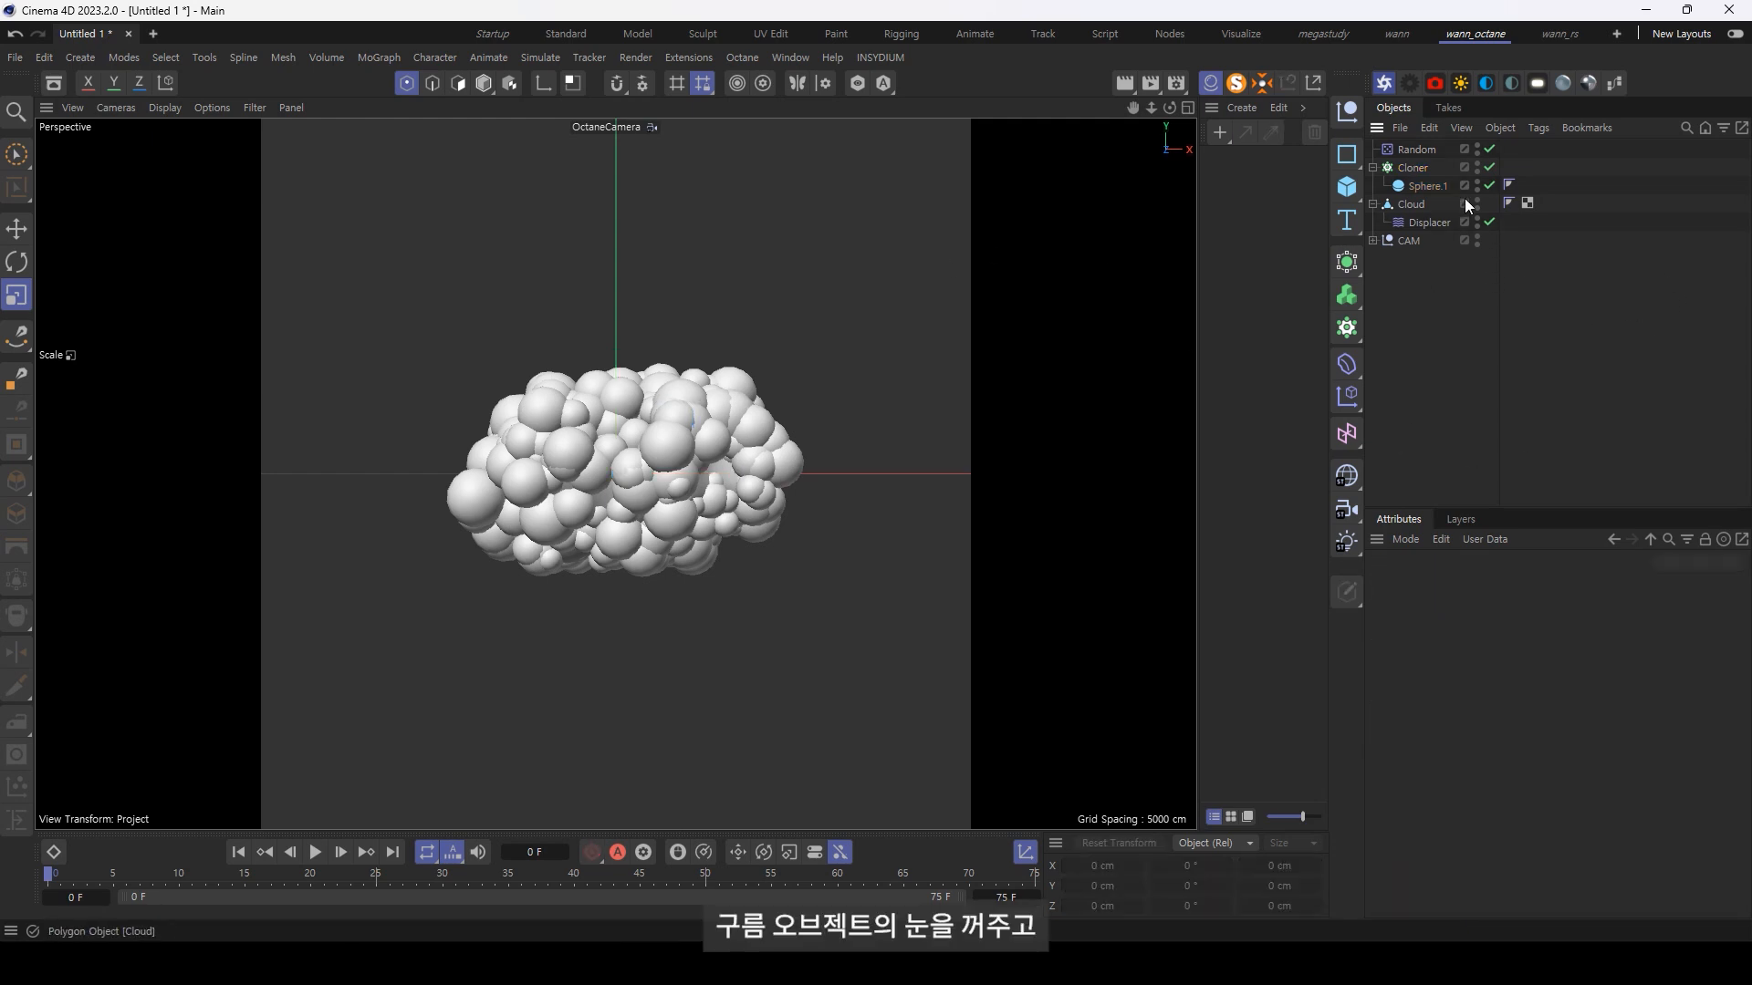
Step: Hide the Cloud mesh in both viewport and render, and collapse the Cloud and Cloner hierarchies
{"action": "left_click", "coordinate": [1476, 200]}
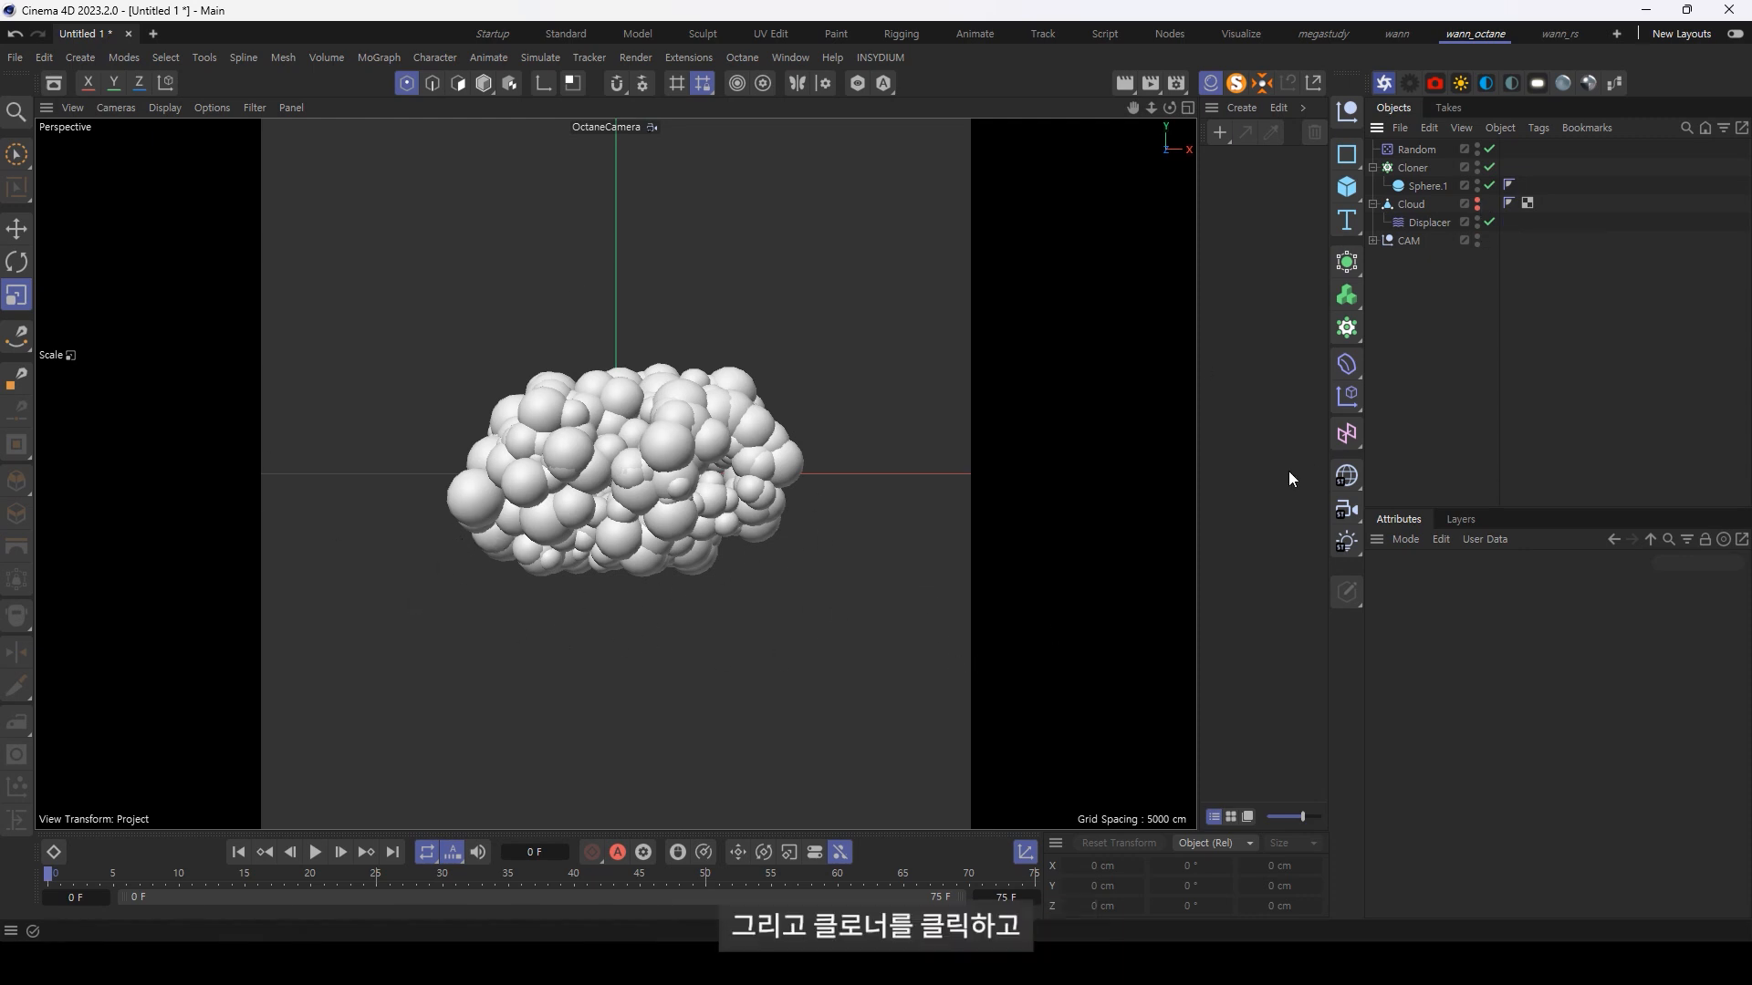
{"action": "left_click", "coordinate": [1373, 203]}
{"action": "left_click", "coordinate": [1373, 167]}
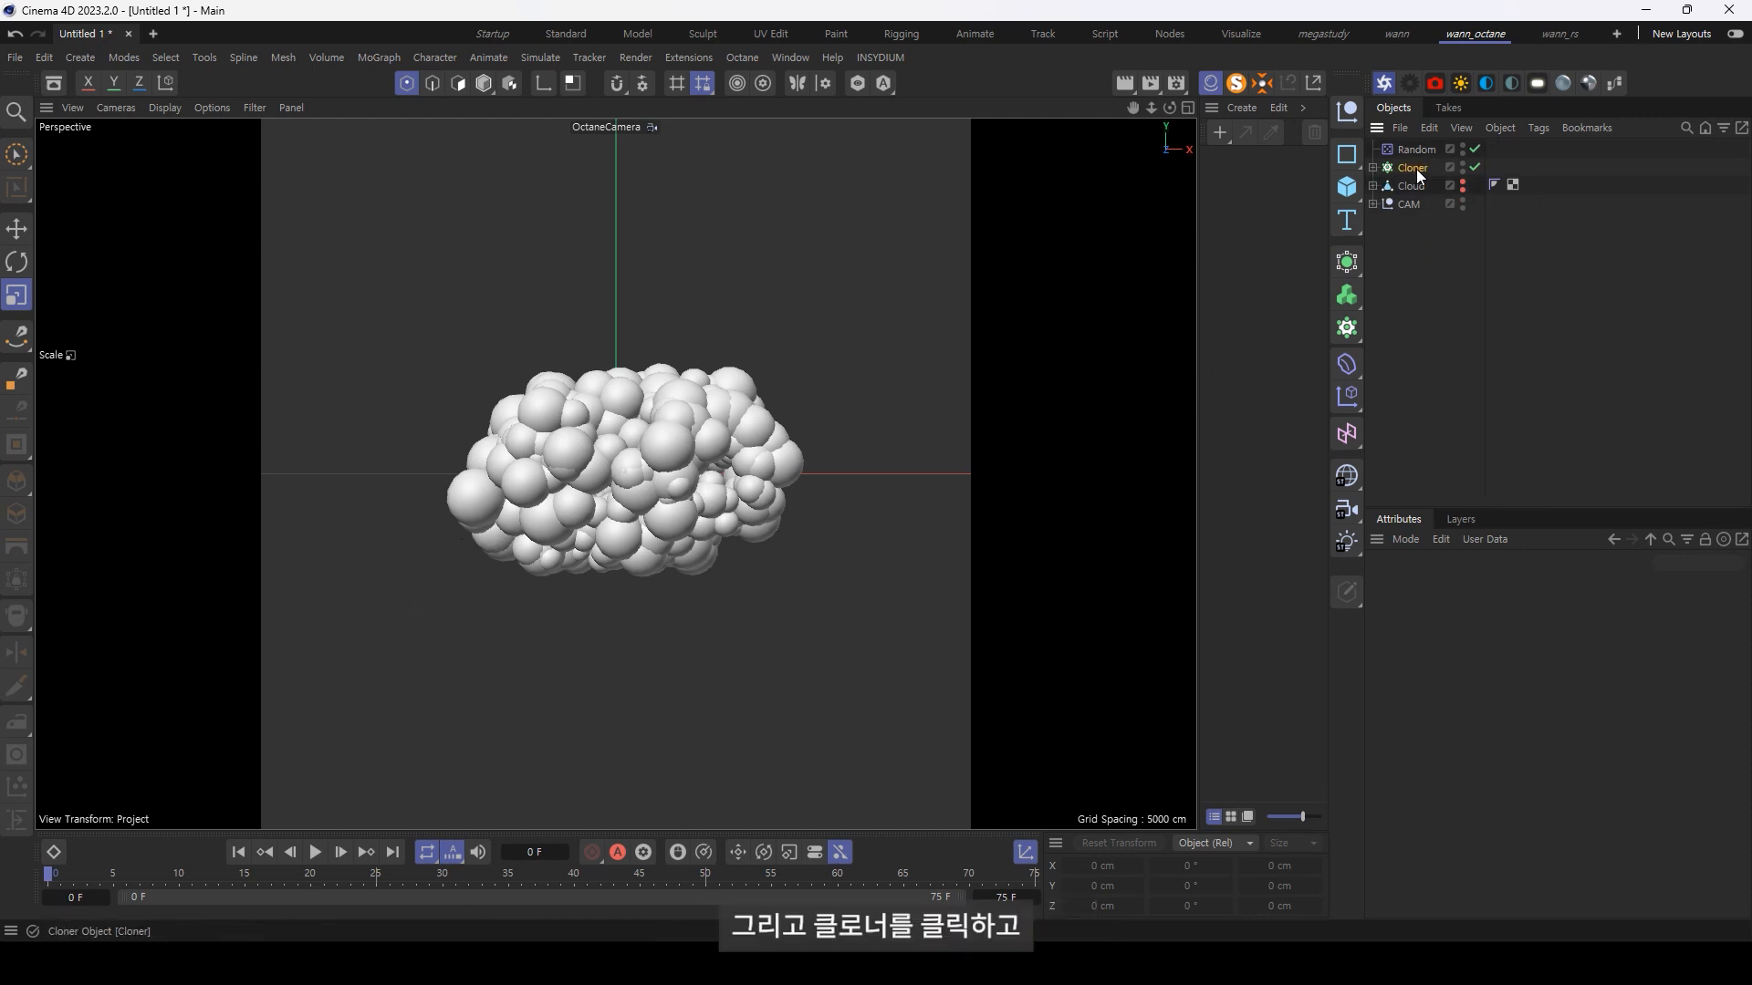
Step: Wrap the Cloner in a Volume Builder and set its volume type to Fog
{"action": "left_click", "coordinate": [1416, 168]}
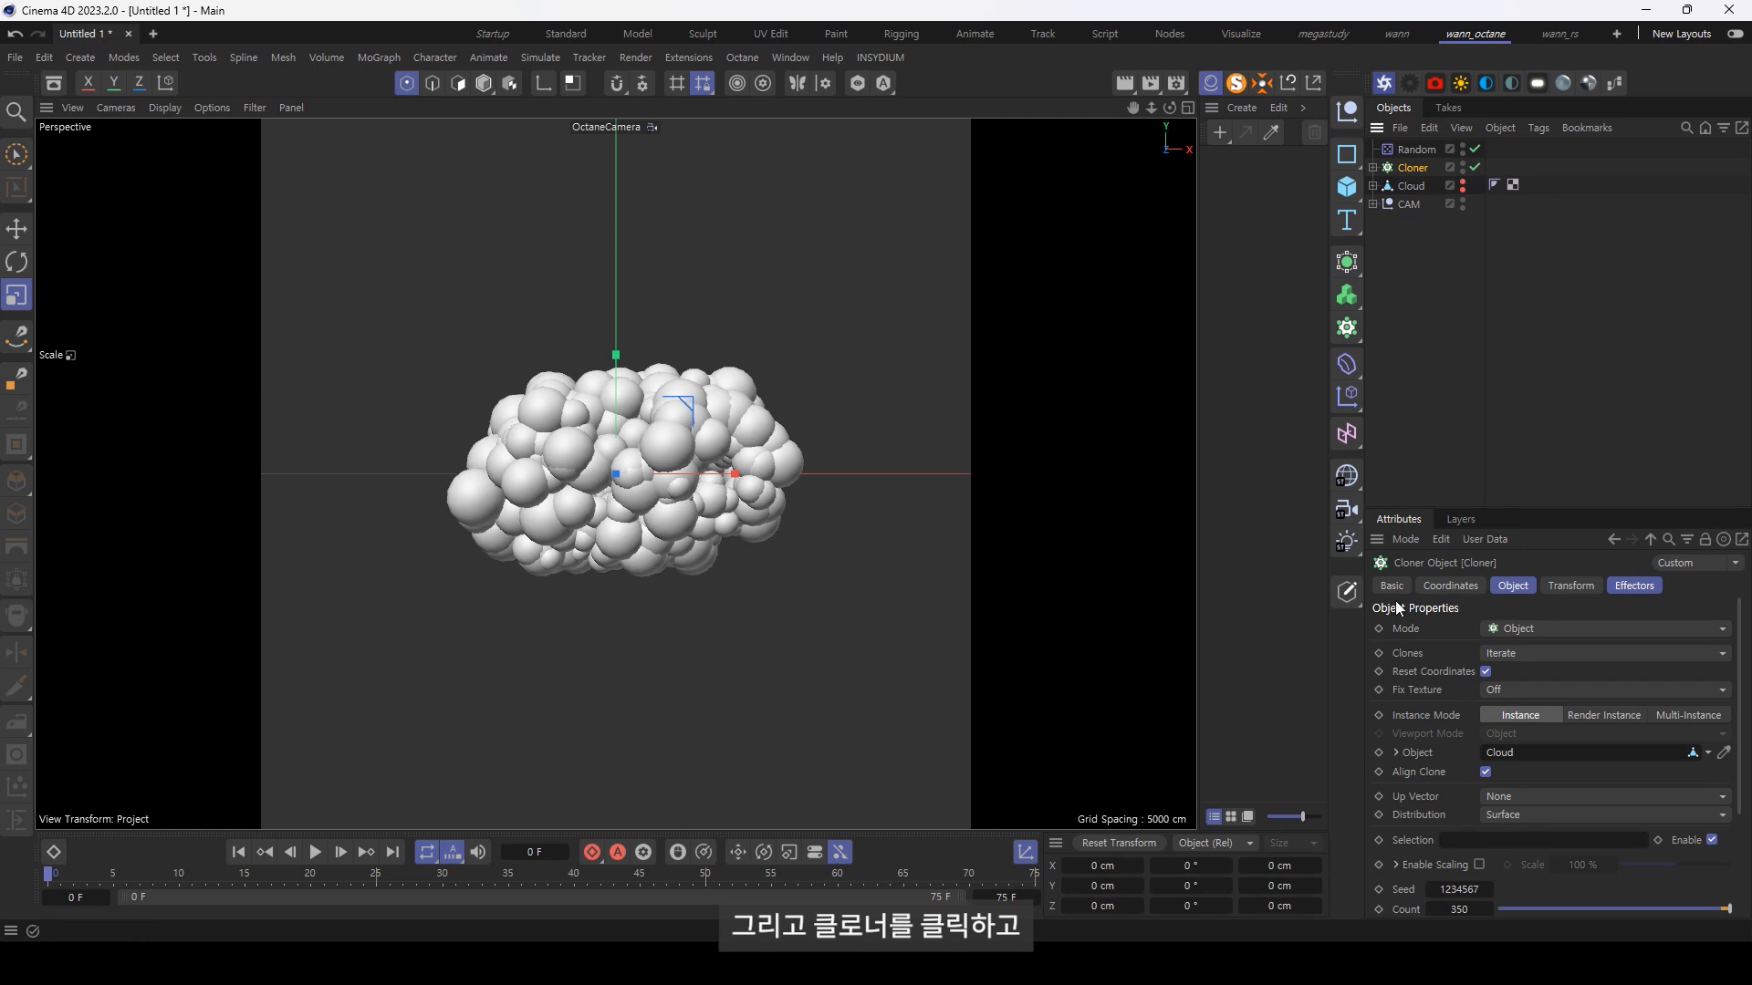
{"action": "left_click", "coordinate": [1346, 298], "text": "alt"}
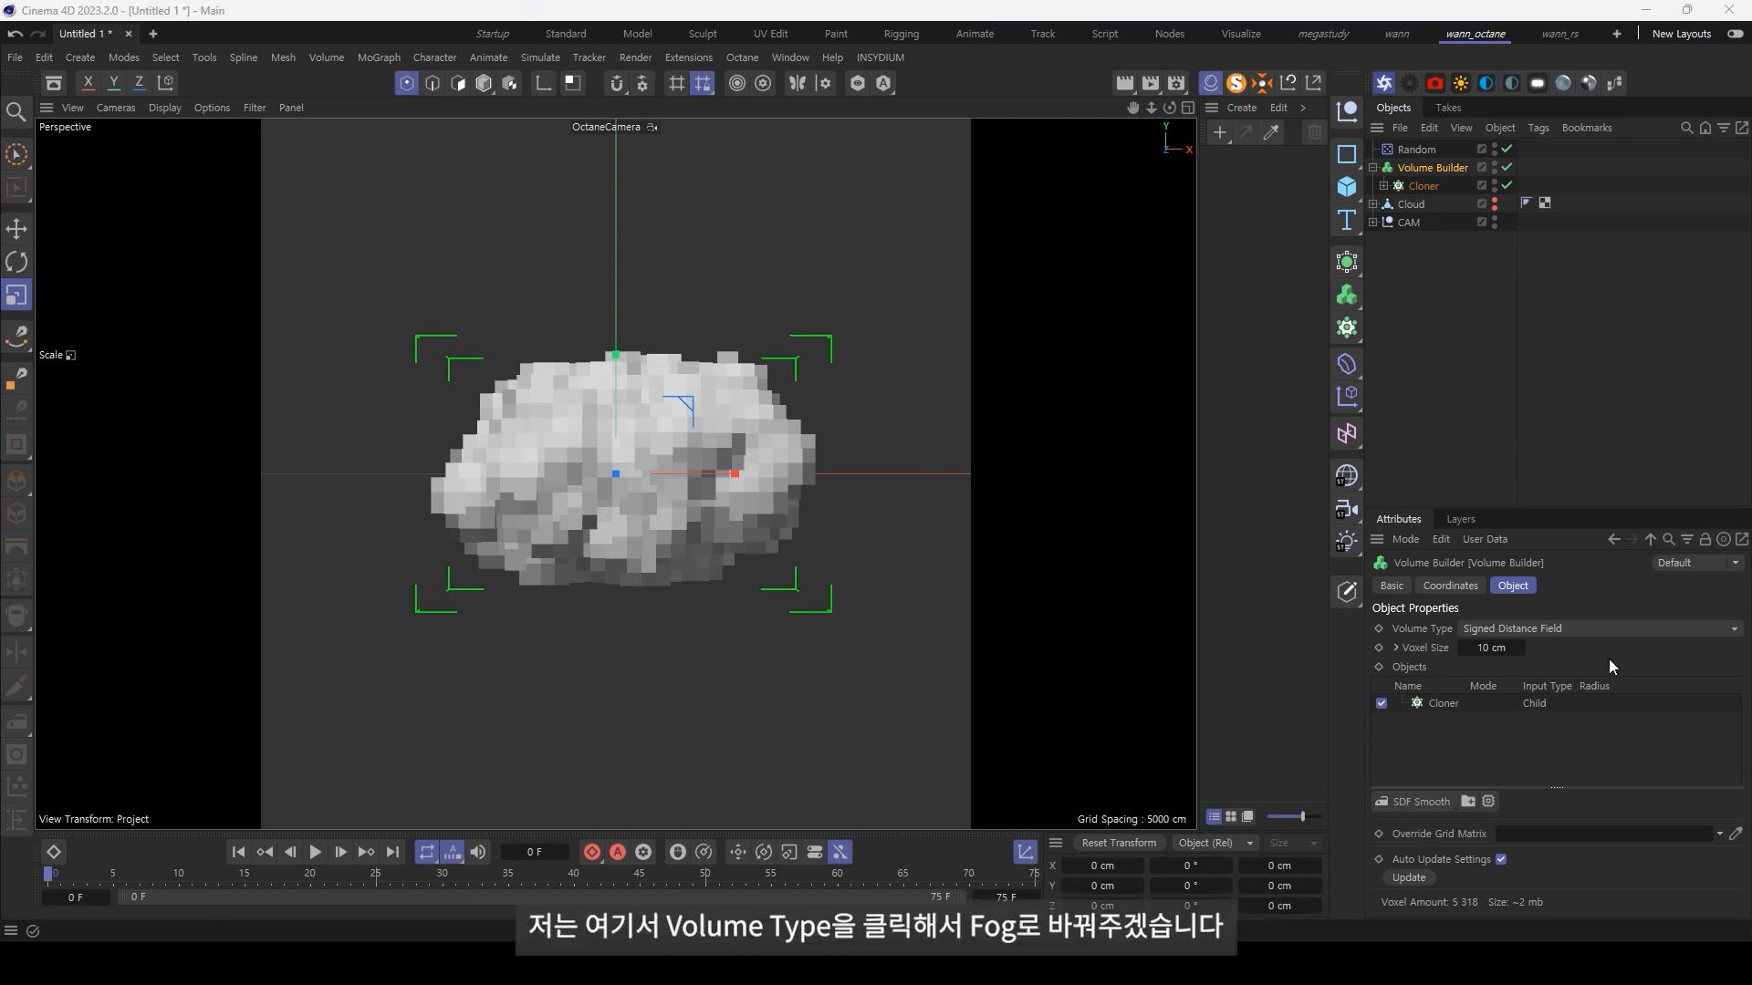
{"action": "left_click", "coordinate": [1573, 628]}
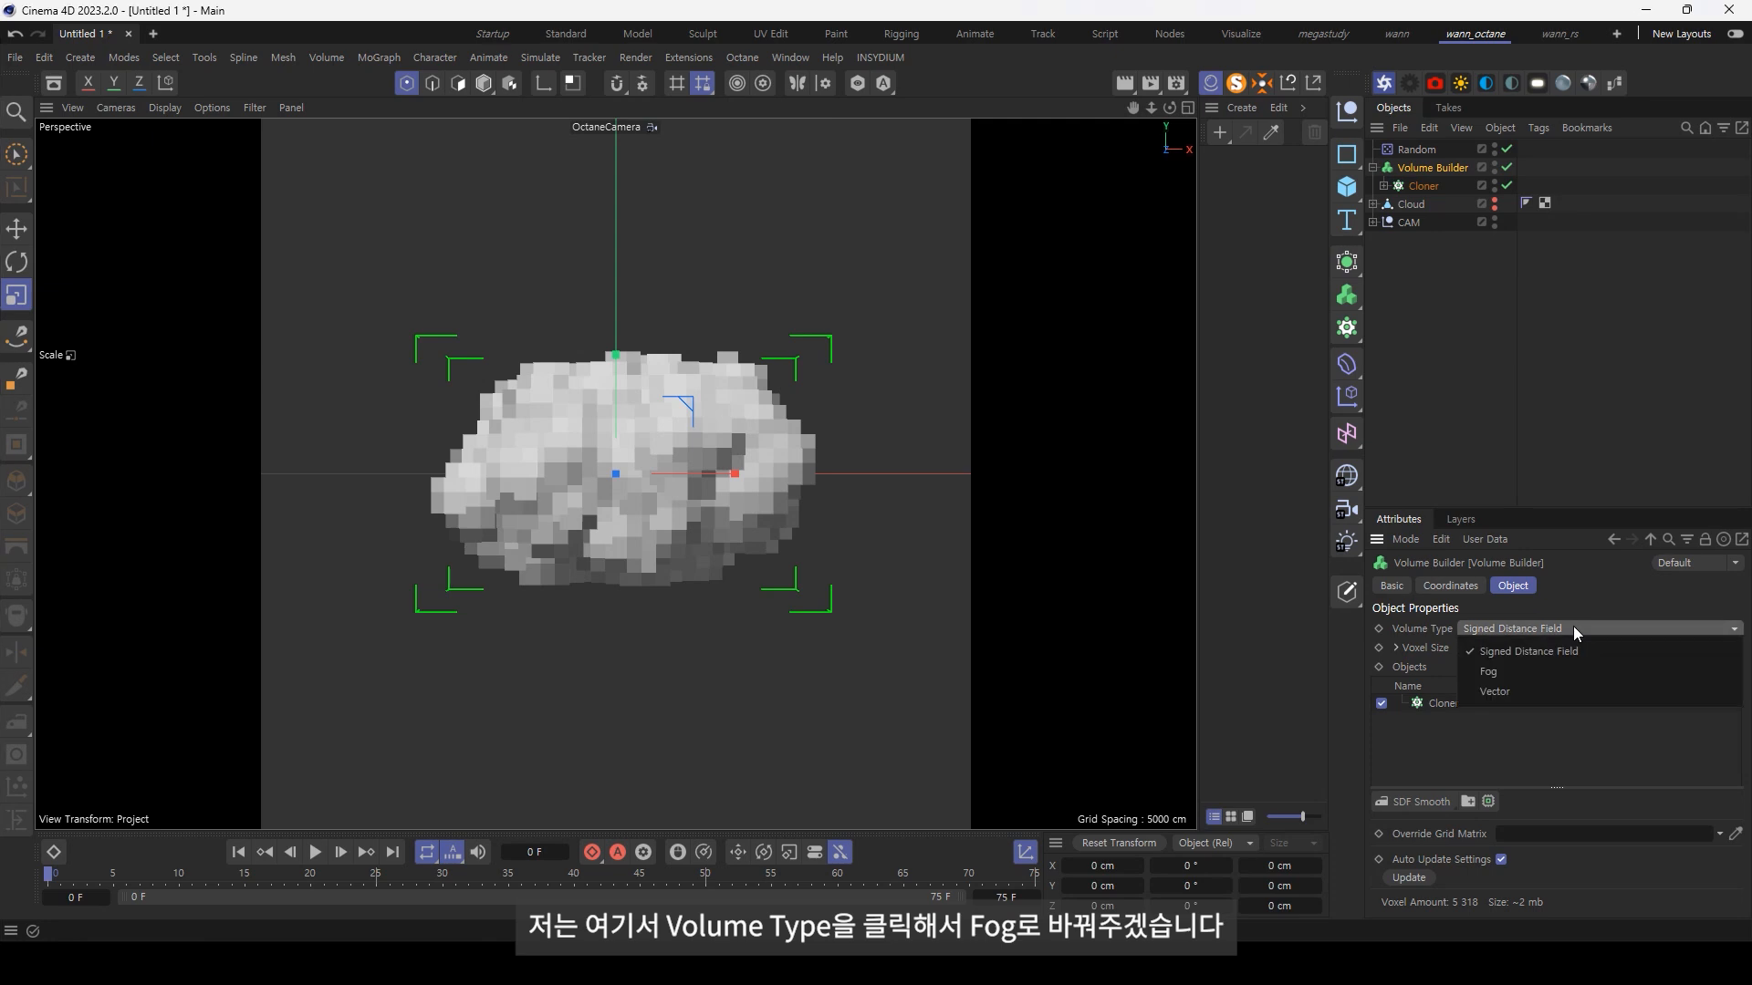
{"action": "left_click", "coordinate": [1536, 677]}
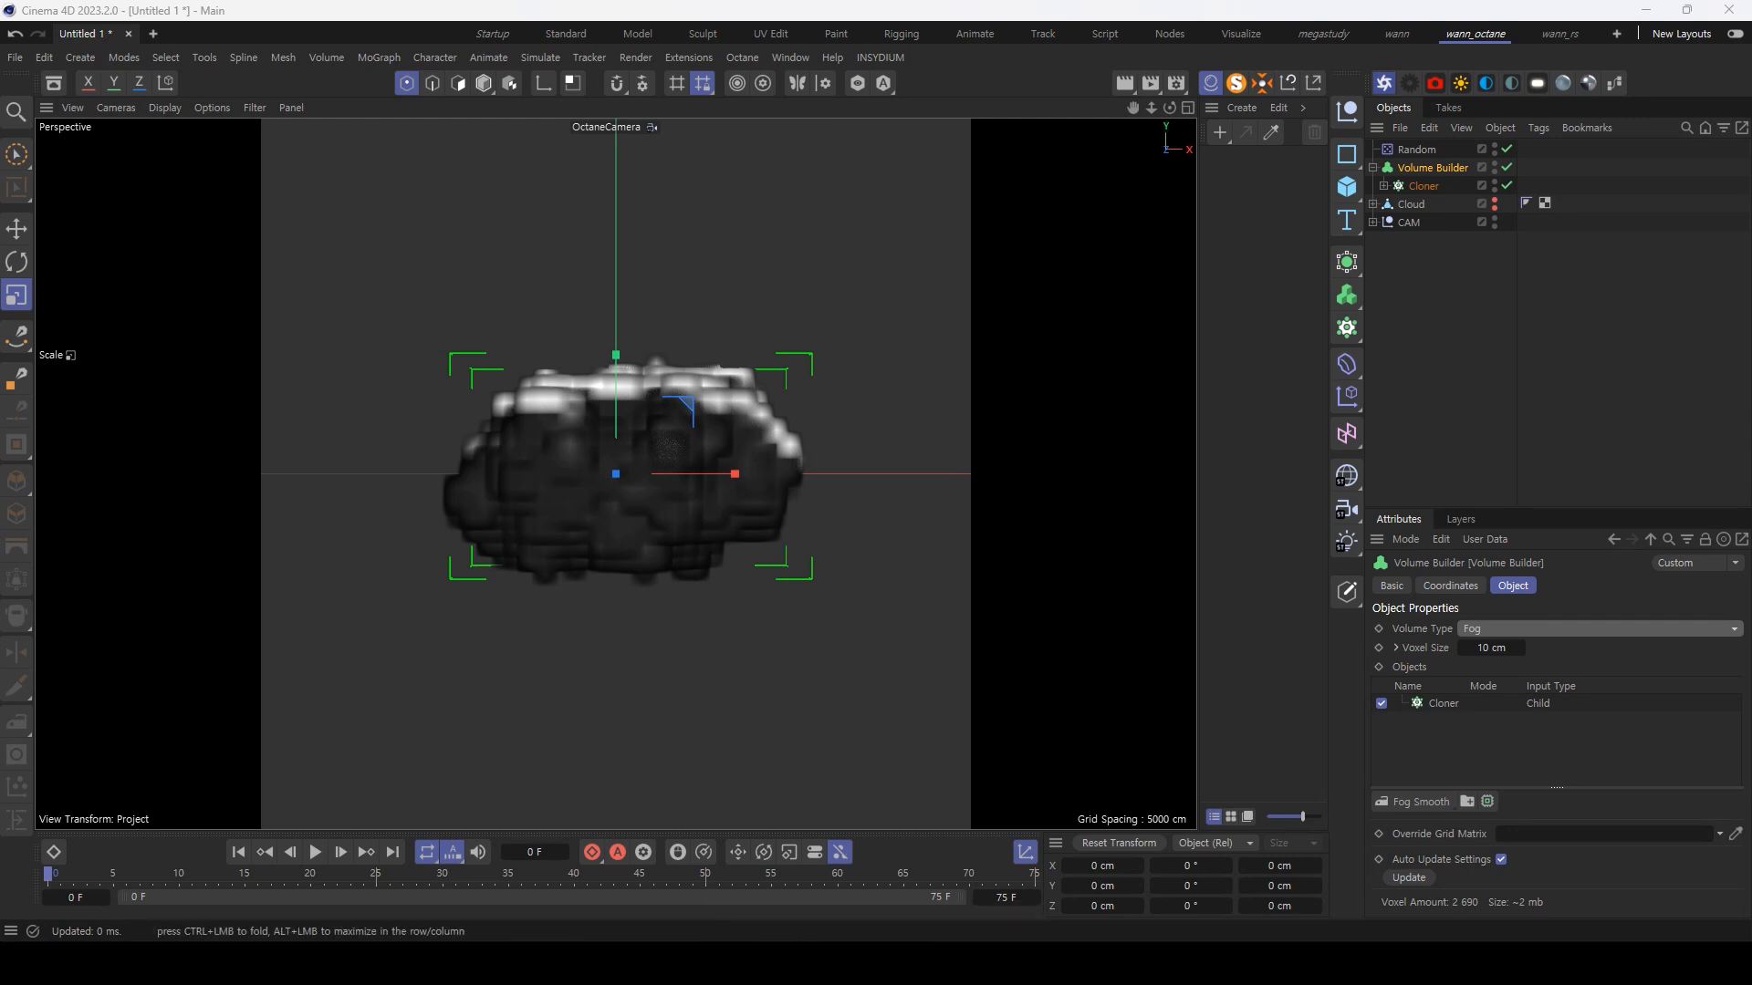
Step: Show the Octane Live Viewer beside the viewport and add an Octane Daylight to the scene
{"action": "left_click", "coordinate": [31, 378]}
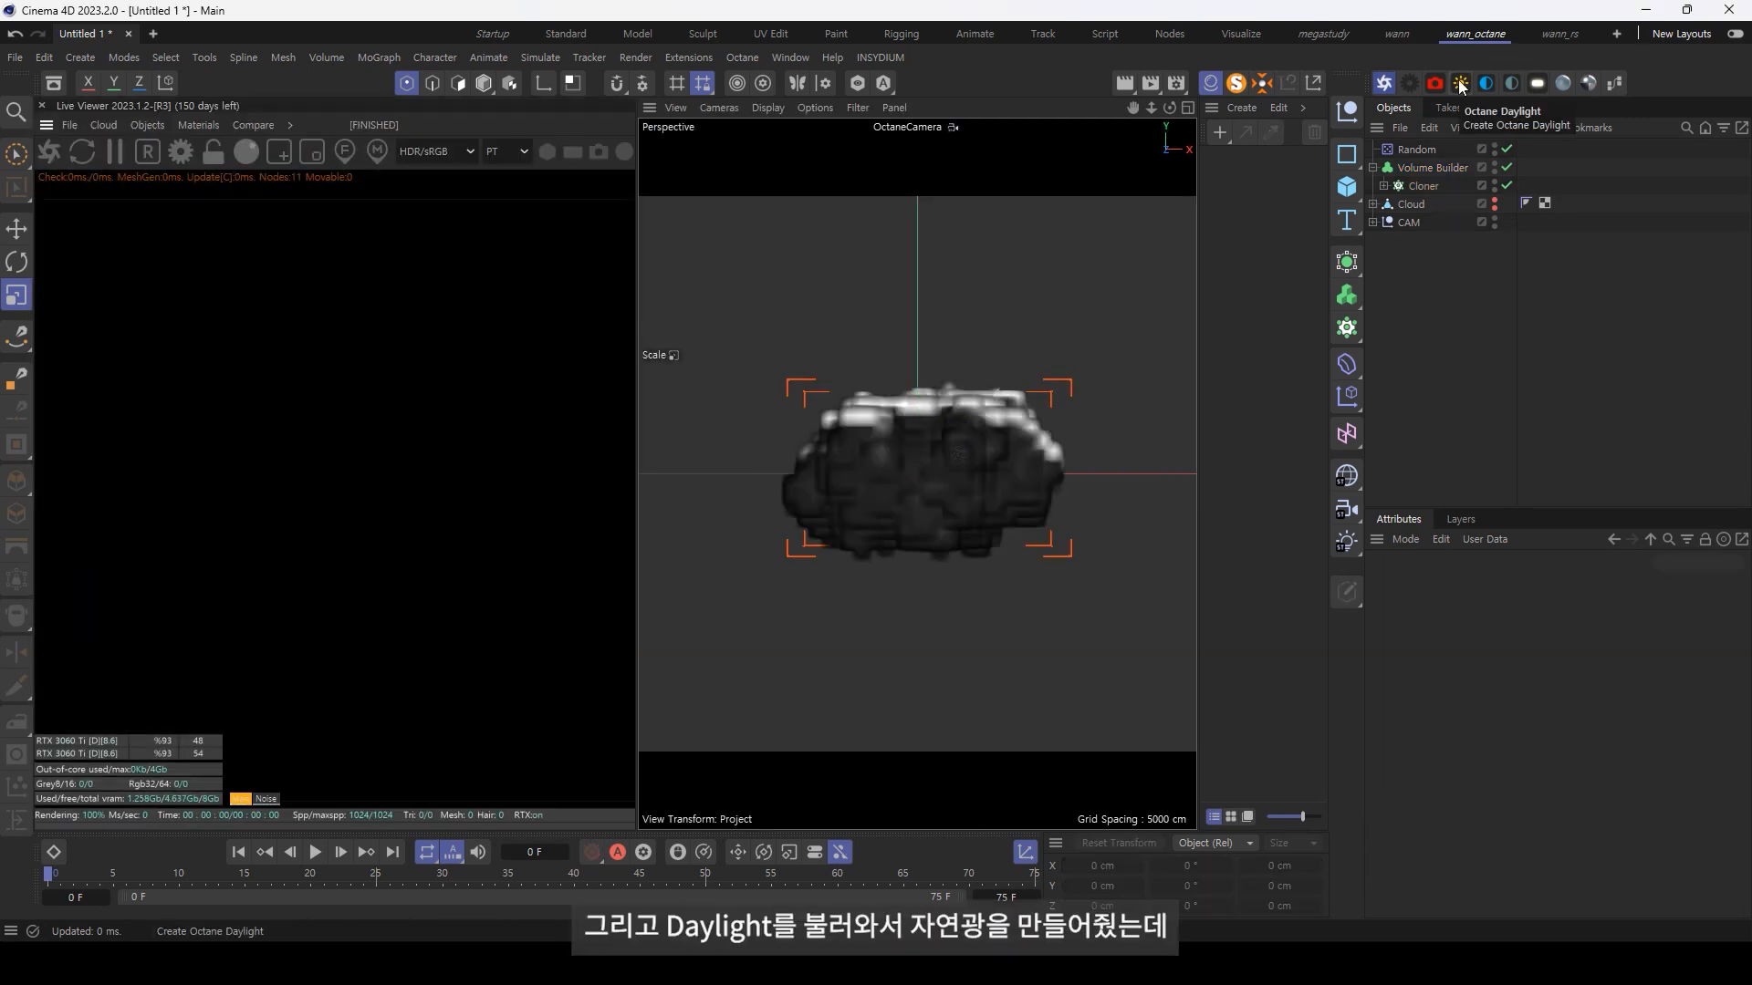
{"action": "left_click", "coordinate": [1460, 84]}
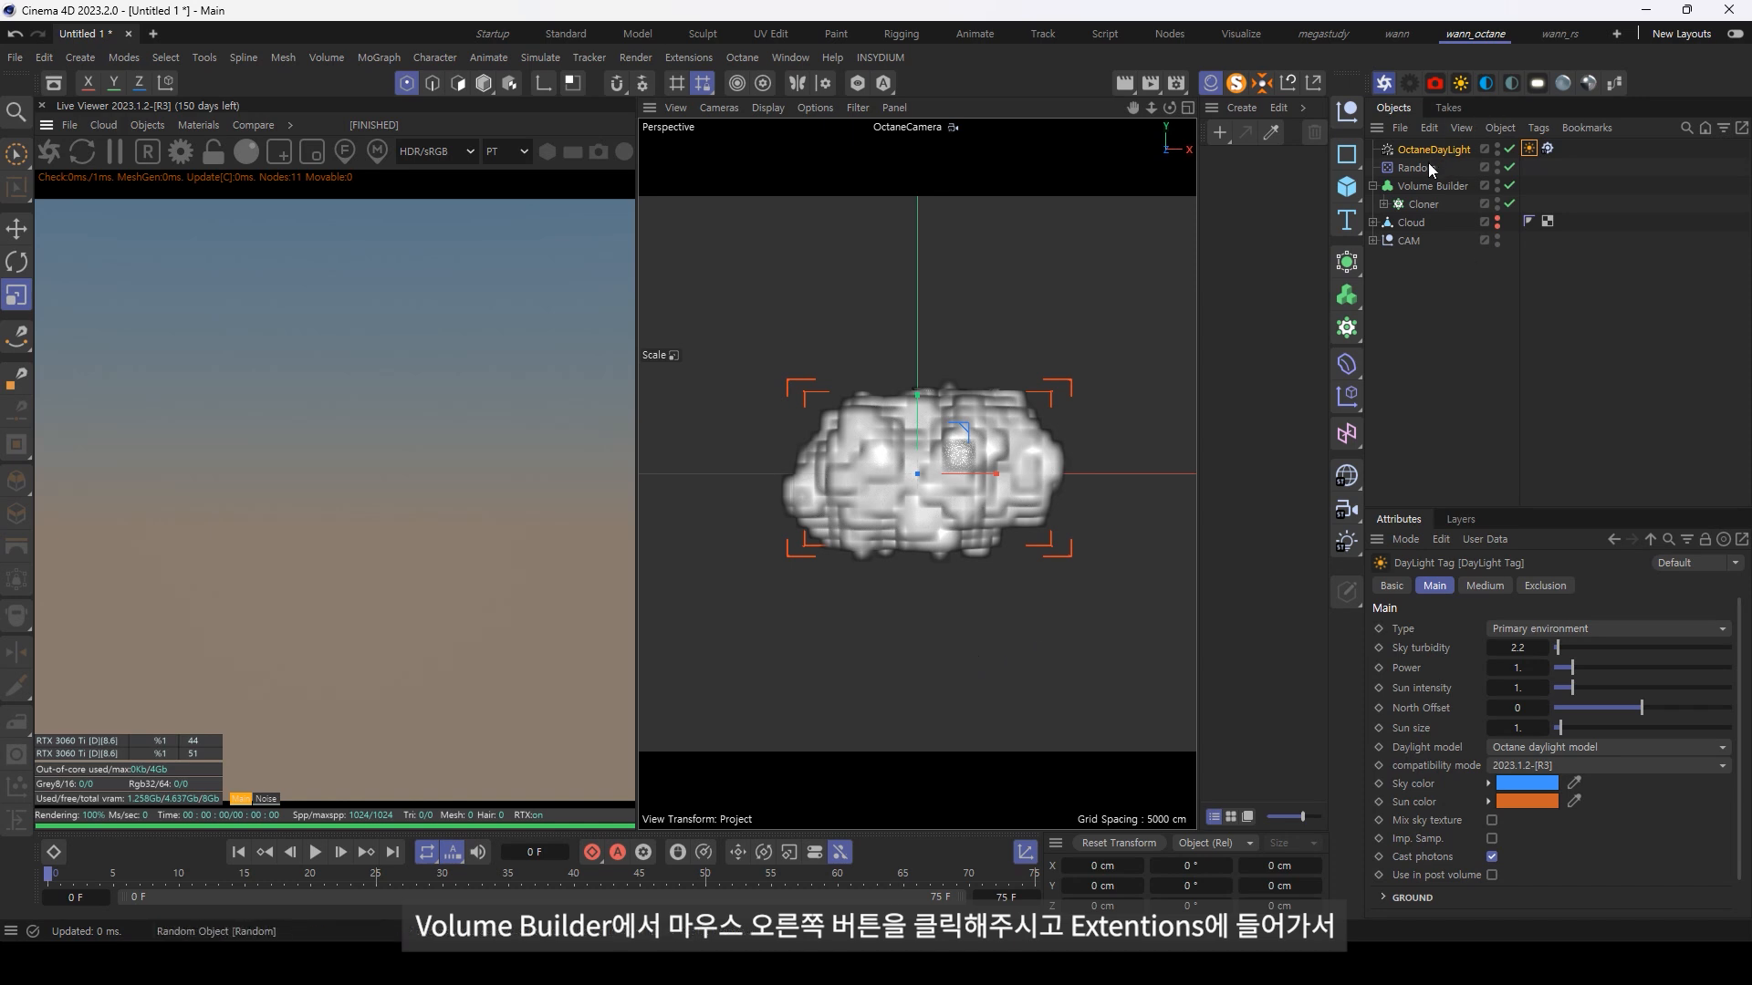
Step: Add an Octane ObjectTag to the Volume Builder
{"action": "right_click", "coordinate": [1422, 189]}
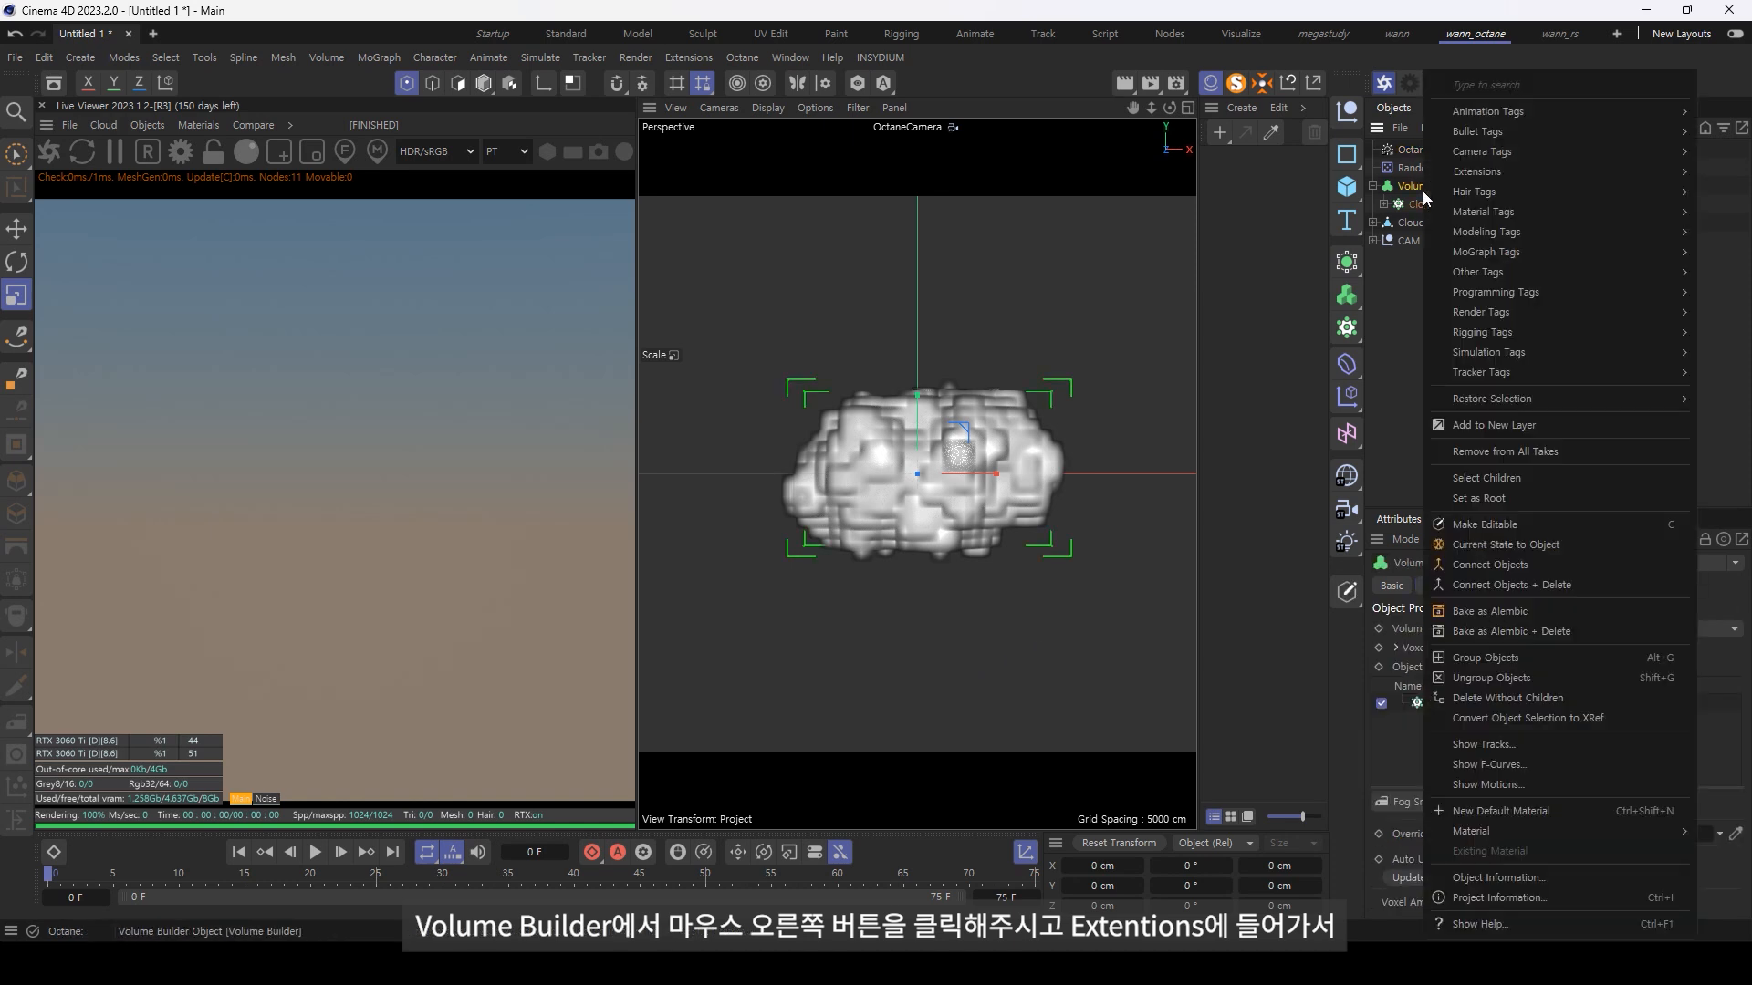
{"action": "mouse_move", "coordinate": [1500, 167]}
{"action": "mouse_move", "coordinate": [1365, 176]}
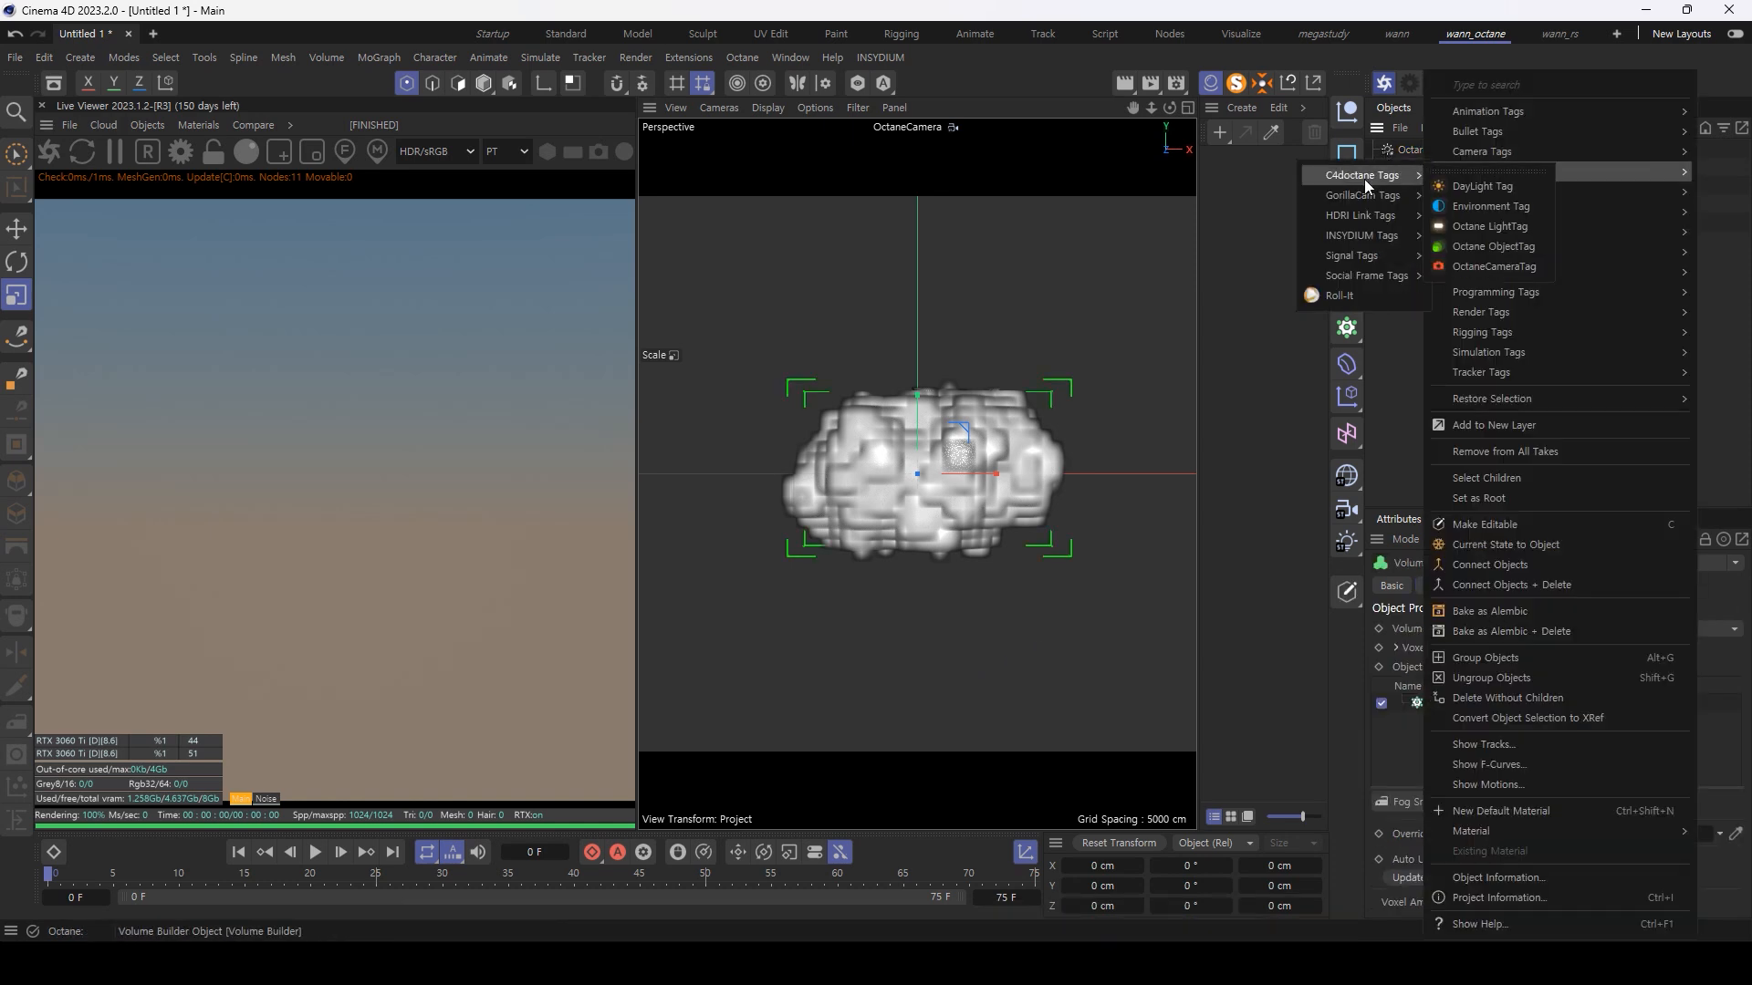
{"action": "left_click", "coordinate": [1509, 248]}
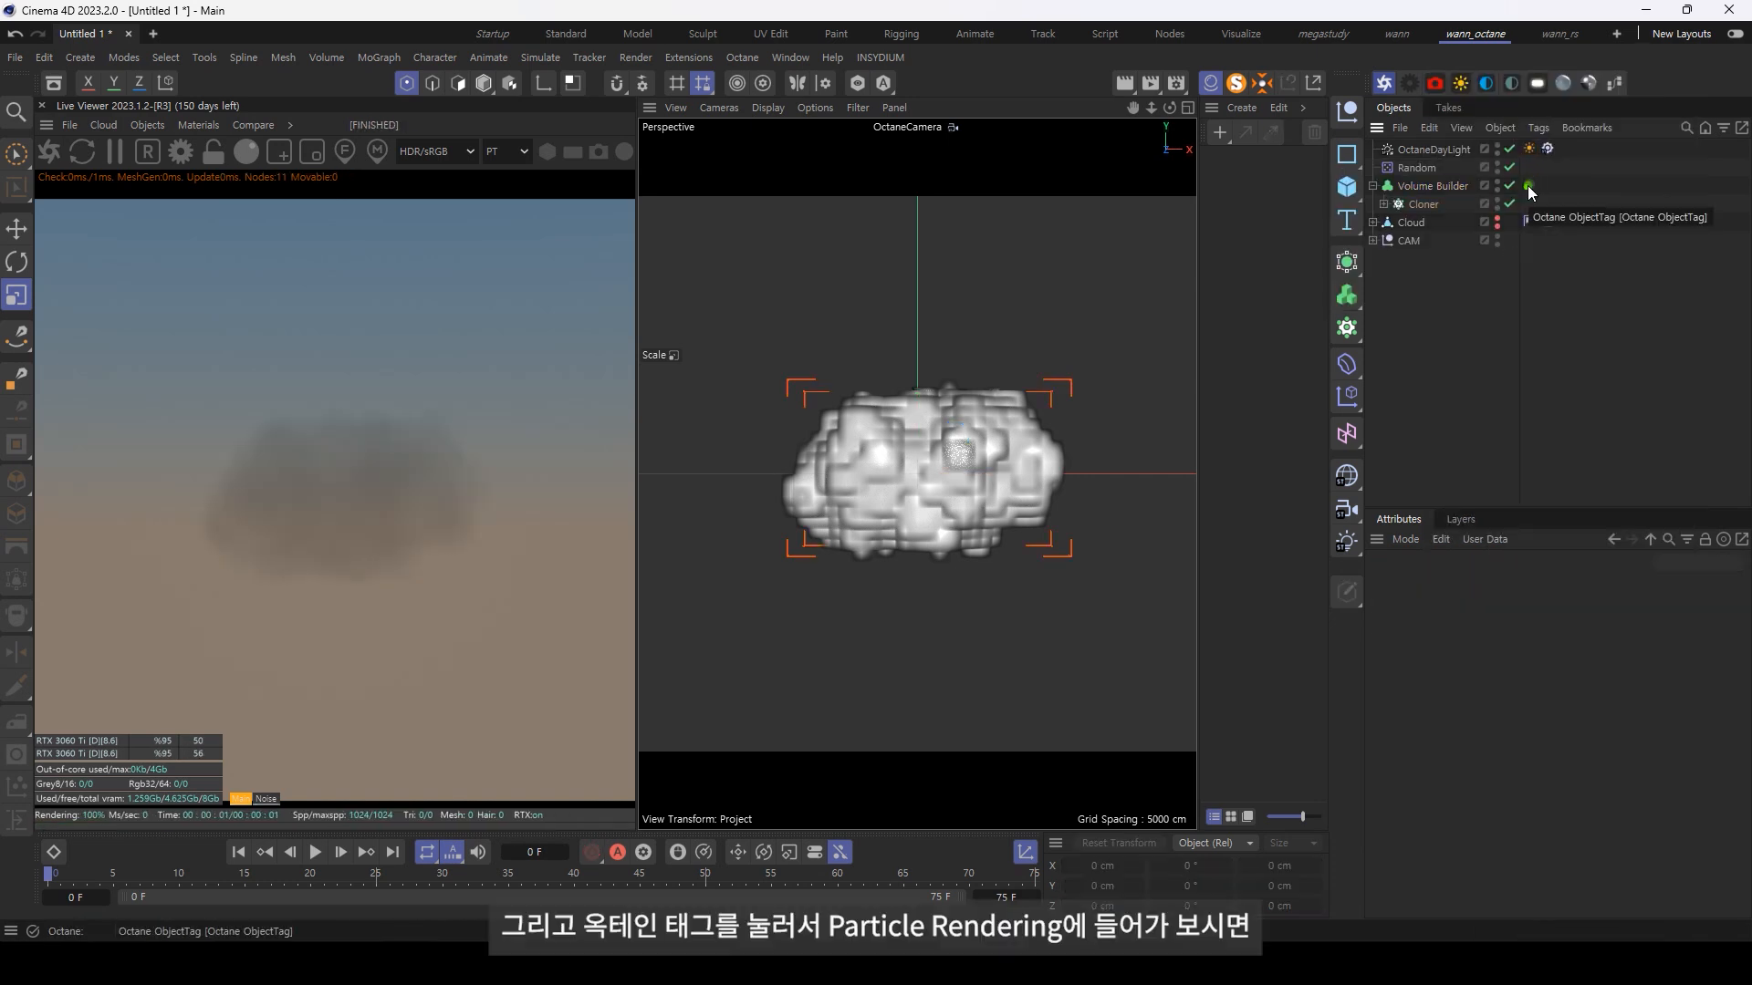
Step: Add a volume medium in the Octane ObjectTag's particle rendering settings
{"action": "left_click", "coordinate": [1529, 186]}
{"action": "left_click", "coordinate": [1438, 607]}
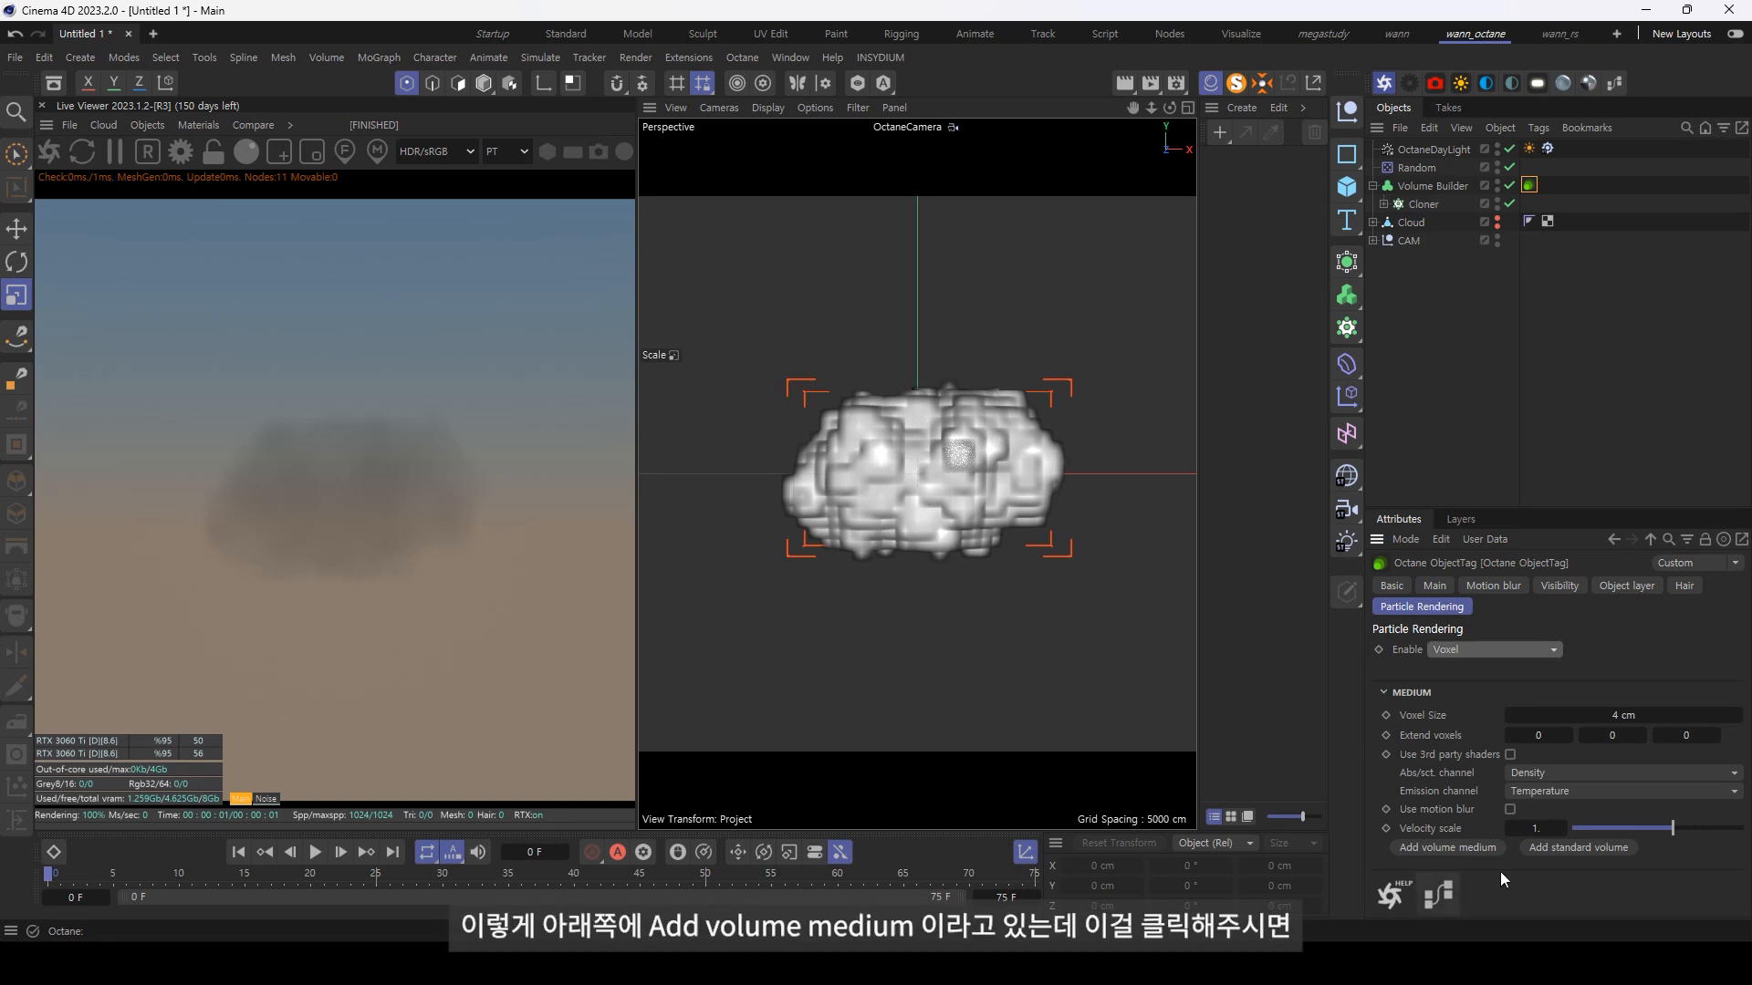
{"action": "left_click", "coordinate": [1460, 848]}
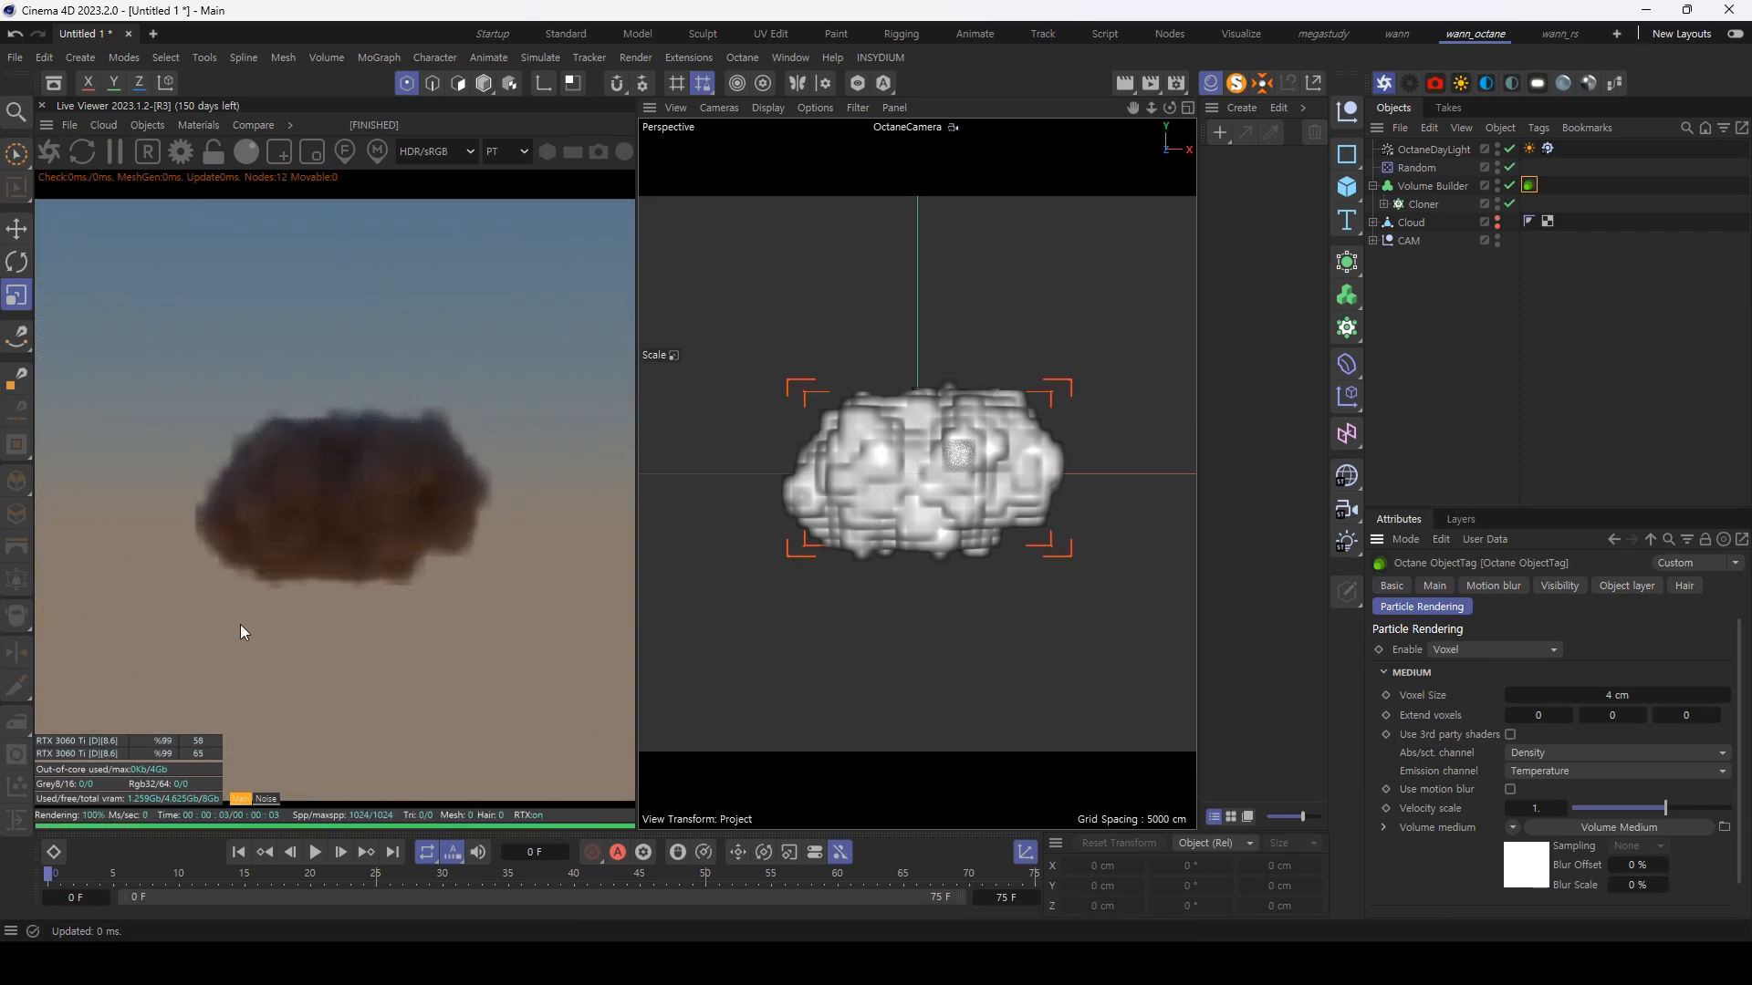
{"action": "left_click", "coordinate": [755, 415]}
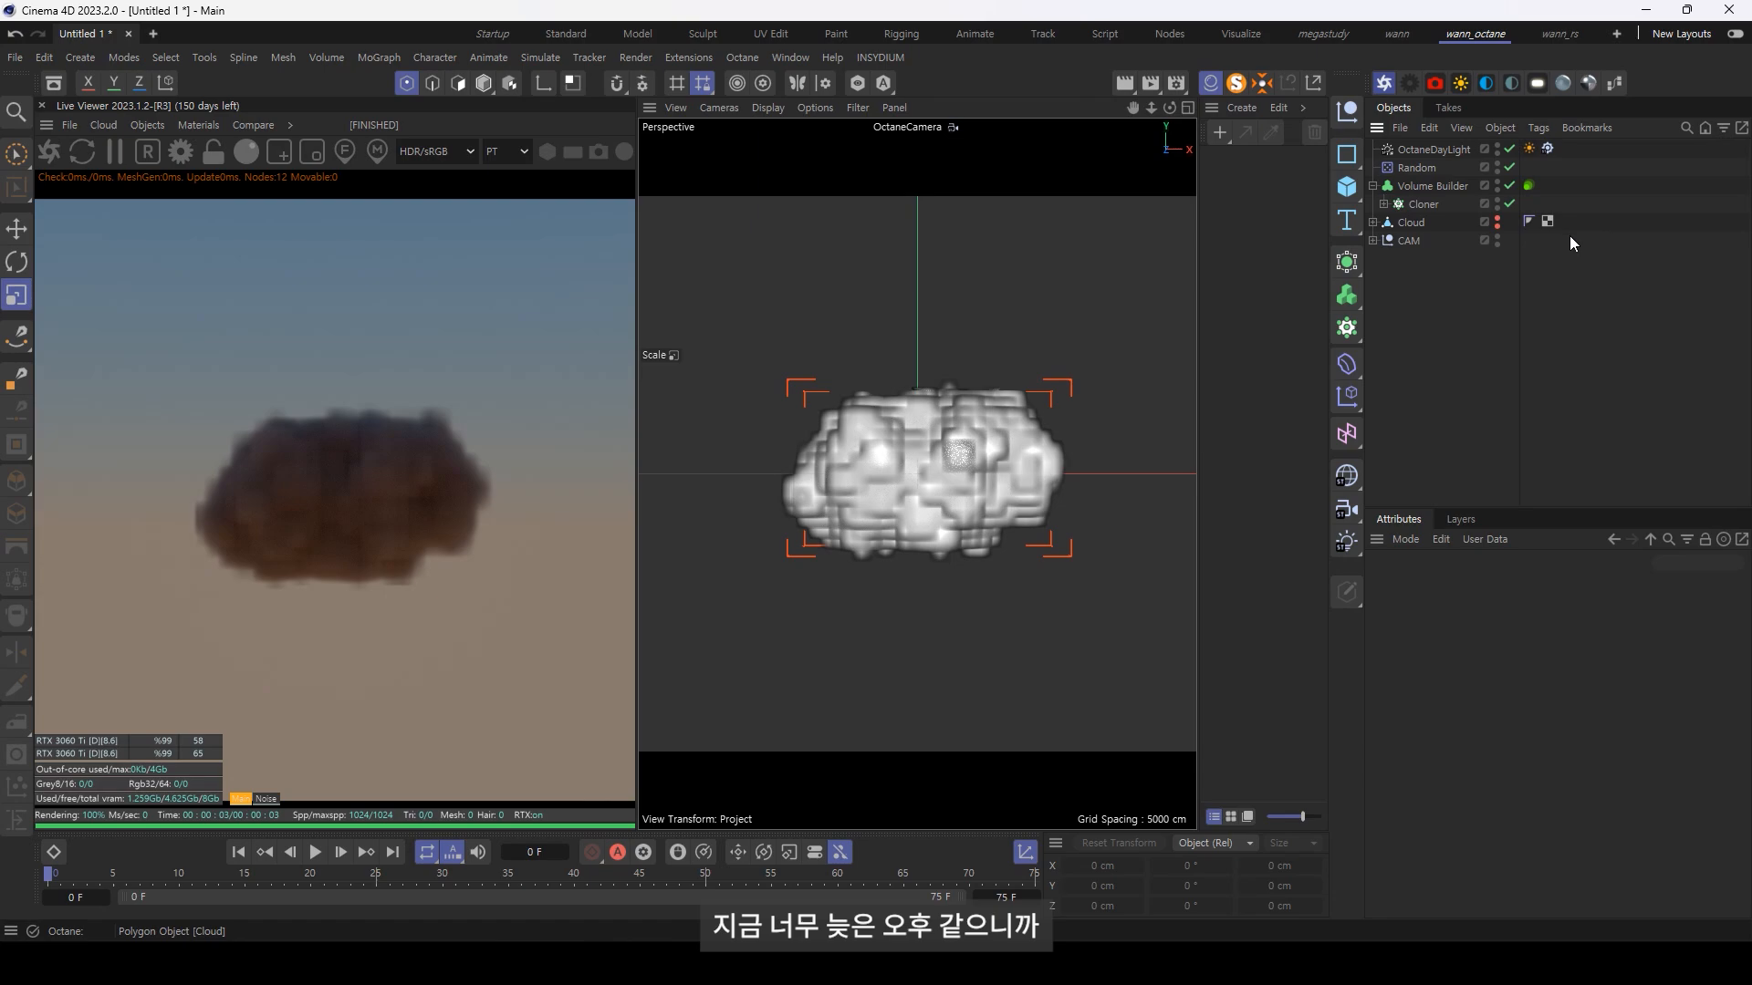
Step: Rotate the Octane Daylight to raise the sun for bright daytime lighting
{"action": "left_click", "coordinate": [1434, 148]}
{"action": "key", "text": "r"}
{"action": "left_click_drag", "start_coordinate": [915, 500], "coordinate": [909, 398]}
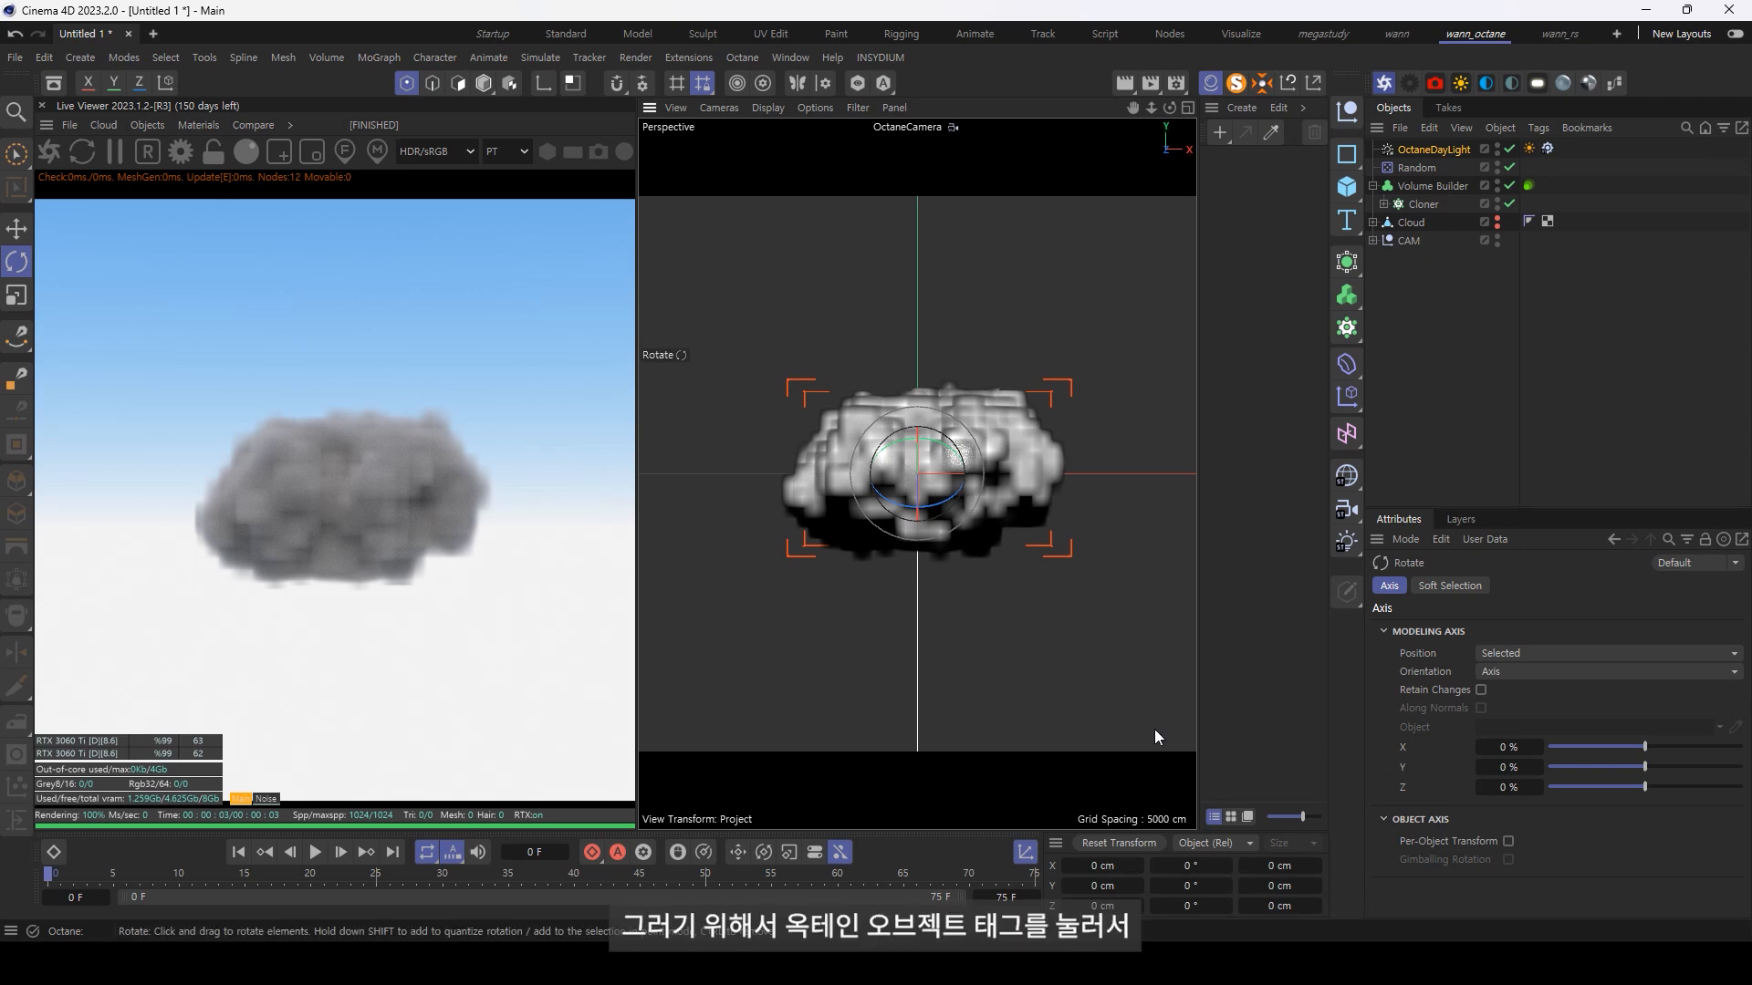
Step: Open the Volume Builder's Octane ObjectTag in the Octane Node Editor and move the editor window clear of the render preview
{"action": "left_click", "coordinate": [1529, 185]}
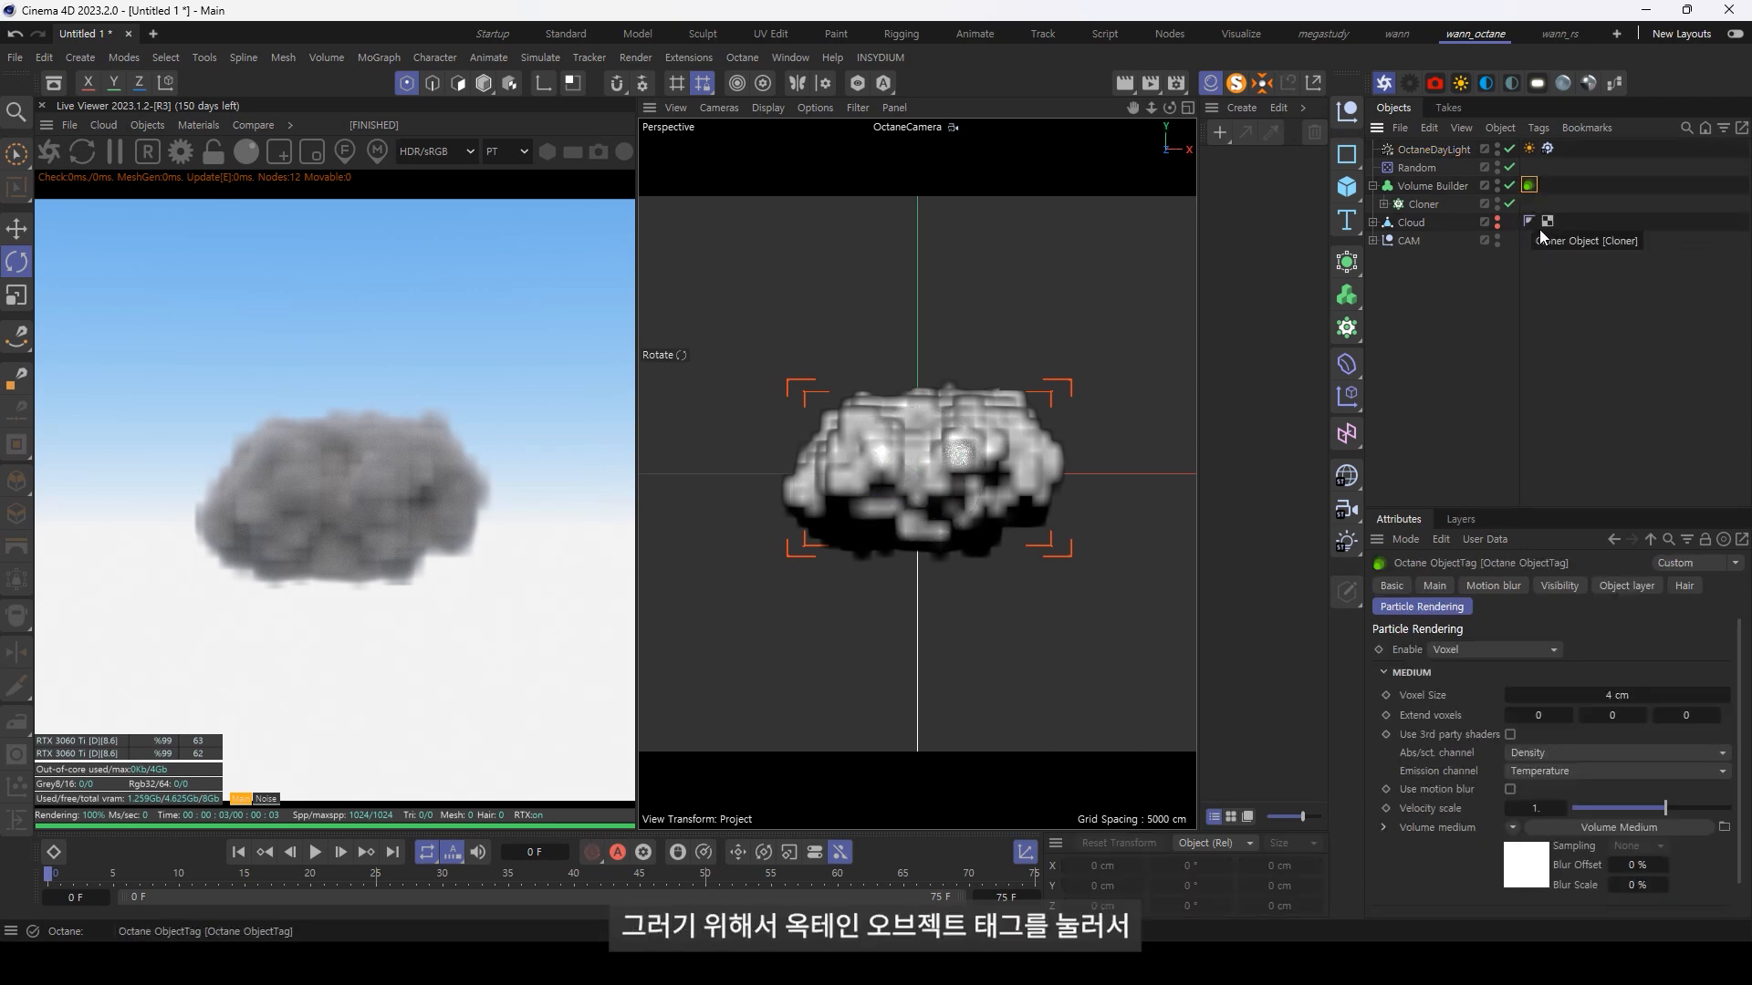
{"action": "scroll", "coordinate": [1402, 848], "scroll_direction": "down", "scroll_amount": 2}
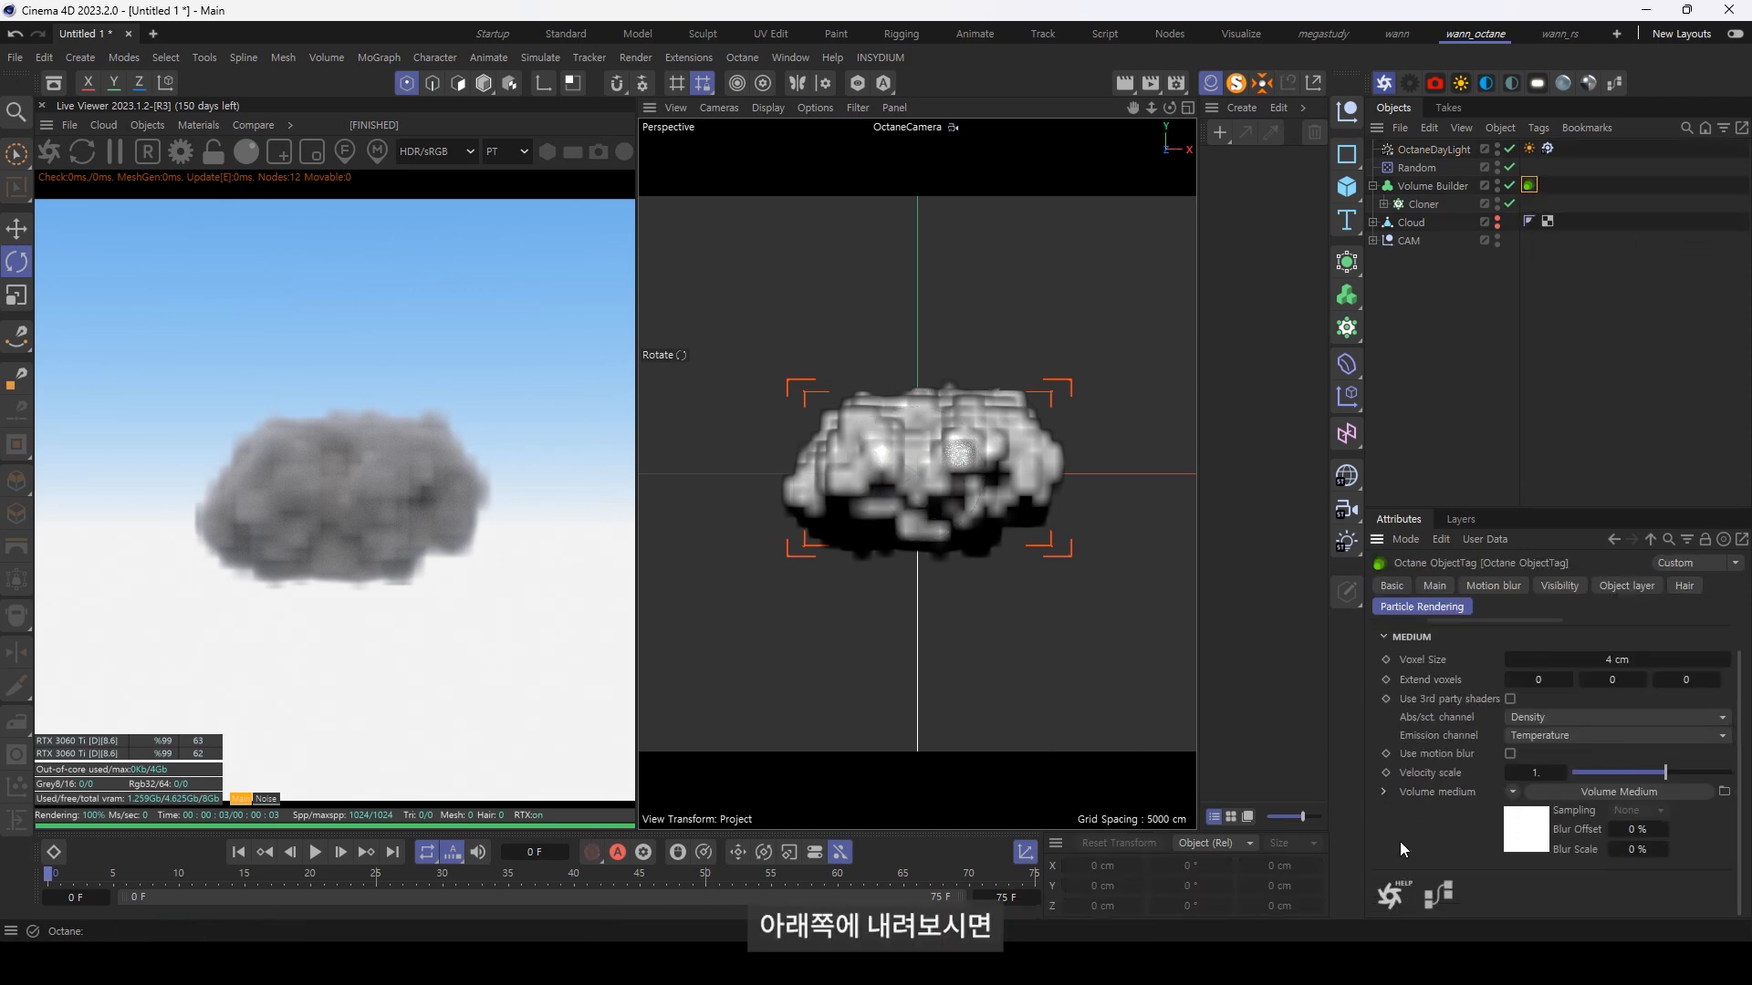
{"action": "left_click", "coordinate": [1440, 898]}
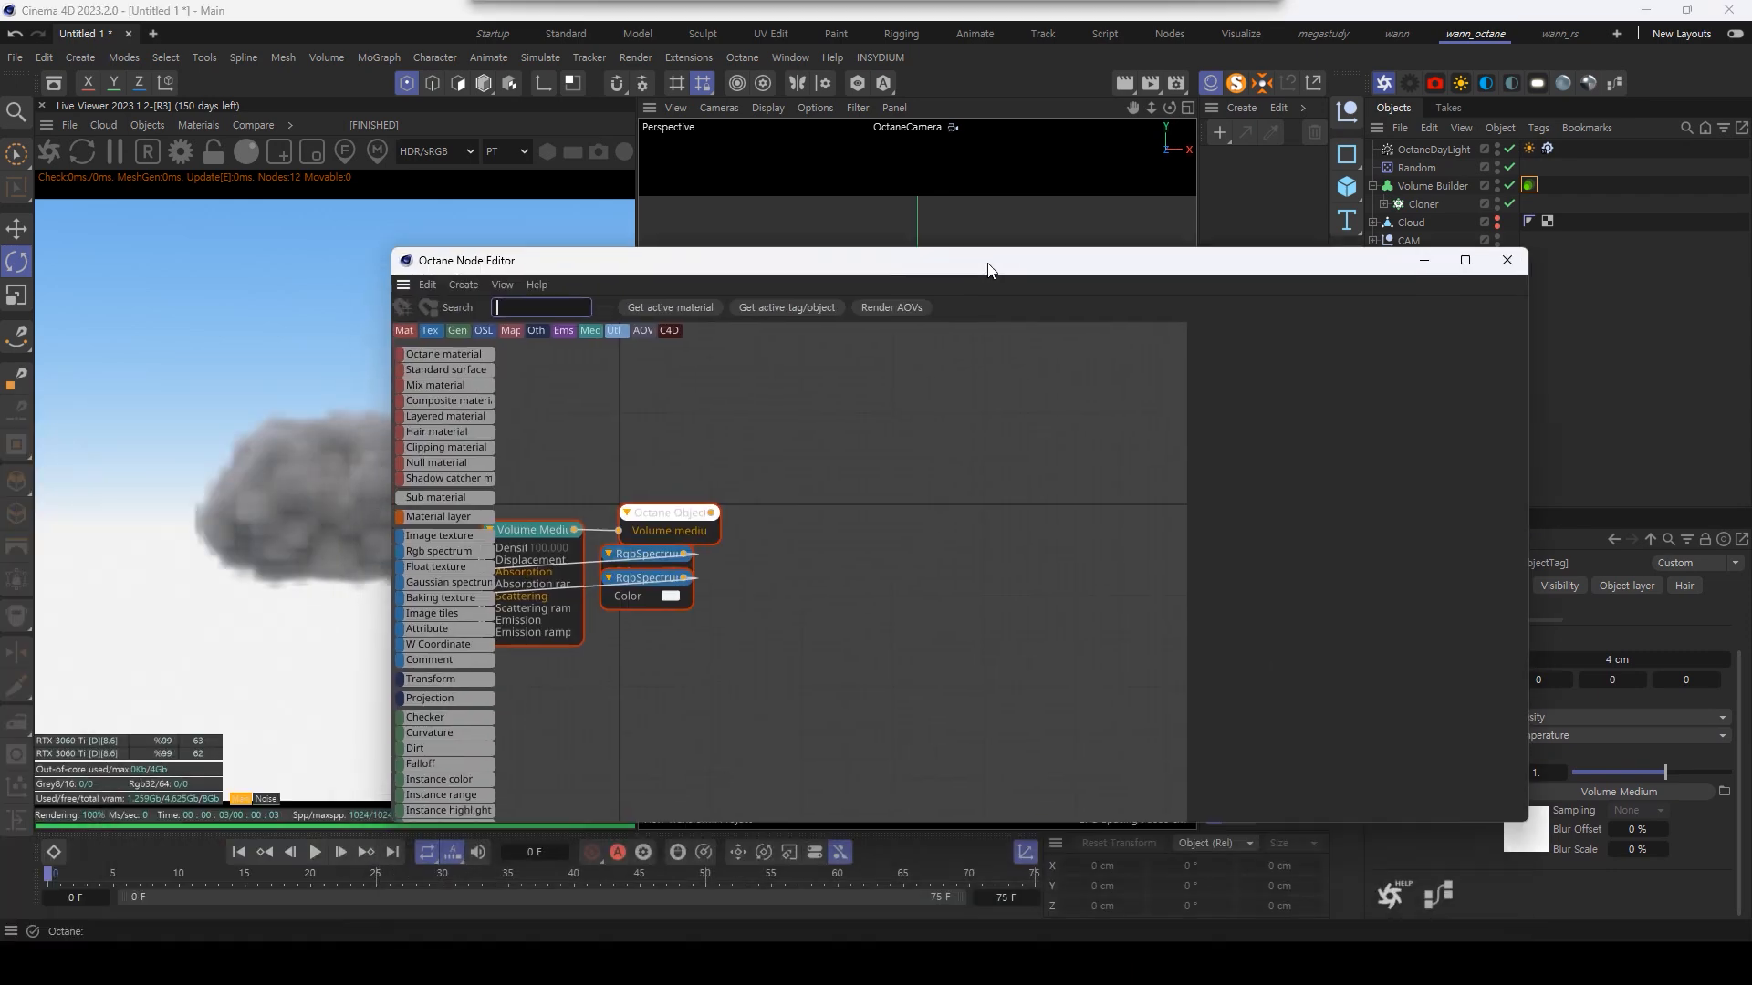
{"action": "left_click_drag", "start_coordinate": [987, 264], "coordinate": [1149, 189]}
Step: Spread out the two RgbSpectrum nodes, the Volume Medium and the object tag node so their connections are readable
{"action": "left_click_drag", "start_coordinate": [552, 380], "coordinate": [716, 406]}
{"action": "middle_click_drag", "start_coordinate": [871, 390], "coordinate": [1025, 381]}
{"action": "left_click_drag", "start_coordinate": [1009, 446], "coordinate": [1288, 455]}
{"action": "left_click_drag", "start_coordinate": [1173, 432], "coordinate": [1398, 388]}
{"action": "left_click_drag", "start_coordinate": [1117, 471], "coordinate": [1001, 497]}
{"action": "middle_click_drag", "start_coordinate": [1186, 401], "coordinate": [1057, 403]}
{"action": "left_click_drag", "start_coordinate": [1217, 389], "coordinate": [1300, 448]}
{"action": "left_click", "coordinate": [1164, 376]}
{"action": "left_click", "coordinate": [1155, 456]}
{"action": "left_click", "coordinate": [1129, 363]}
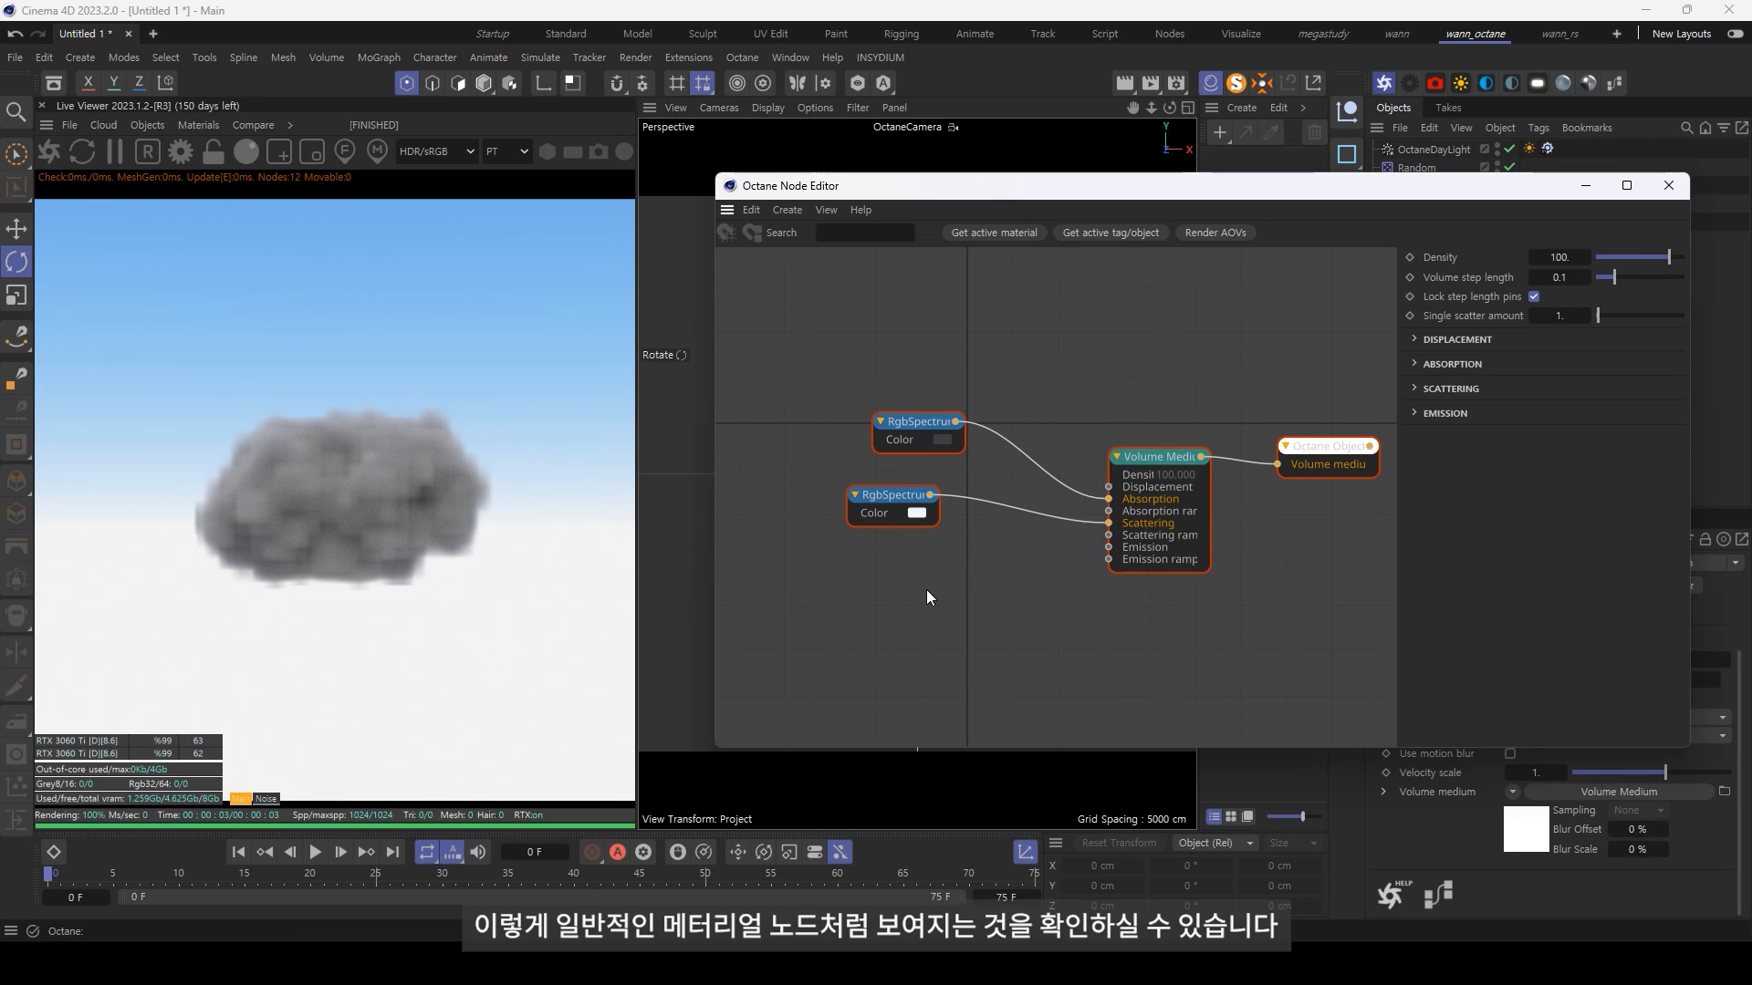
Step: Change the RgbSpectrum feeding Absorption to orange, with hue about 0.09, saturation 1 and value 1
{"action": "left_click", "coordinate": [912, 429]}
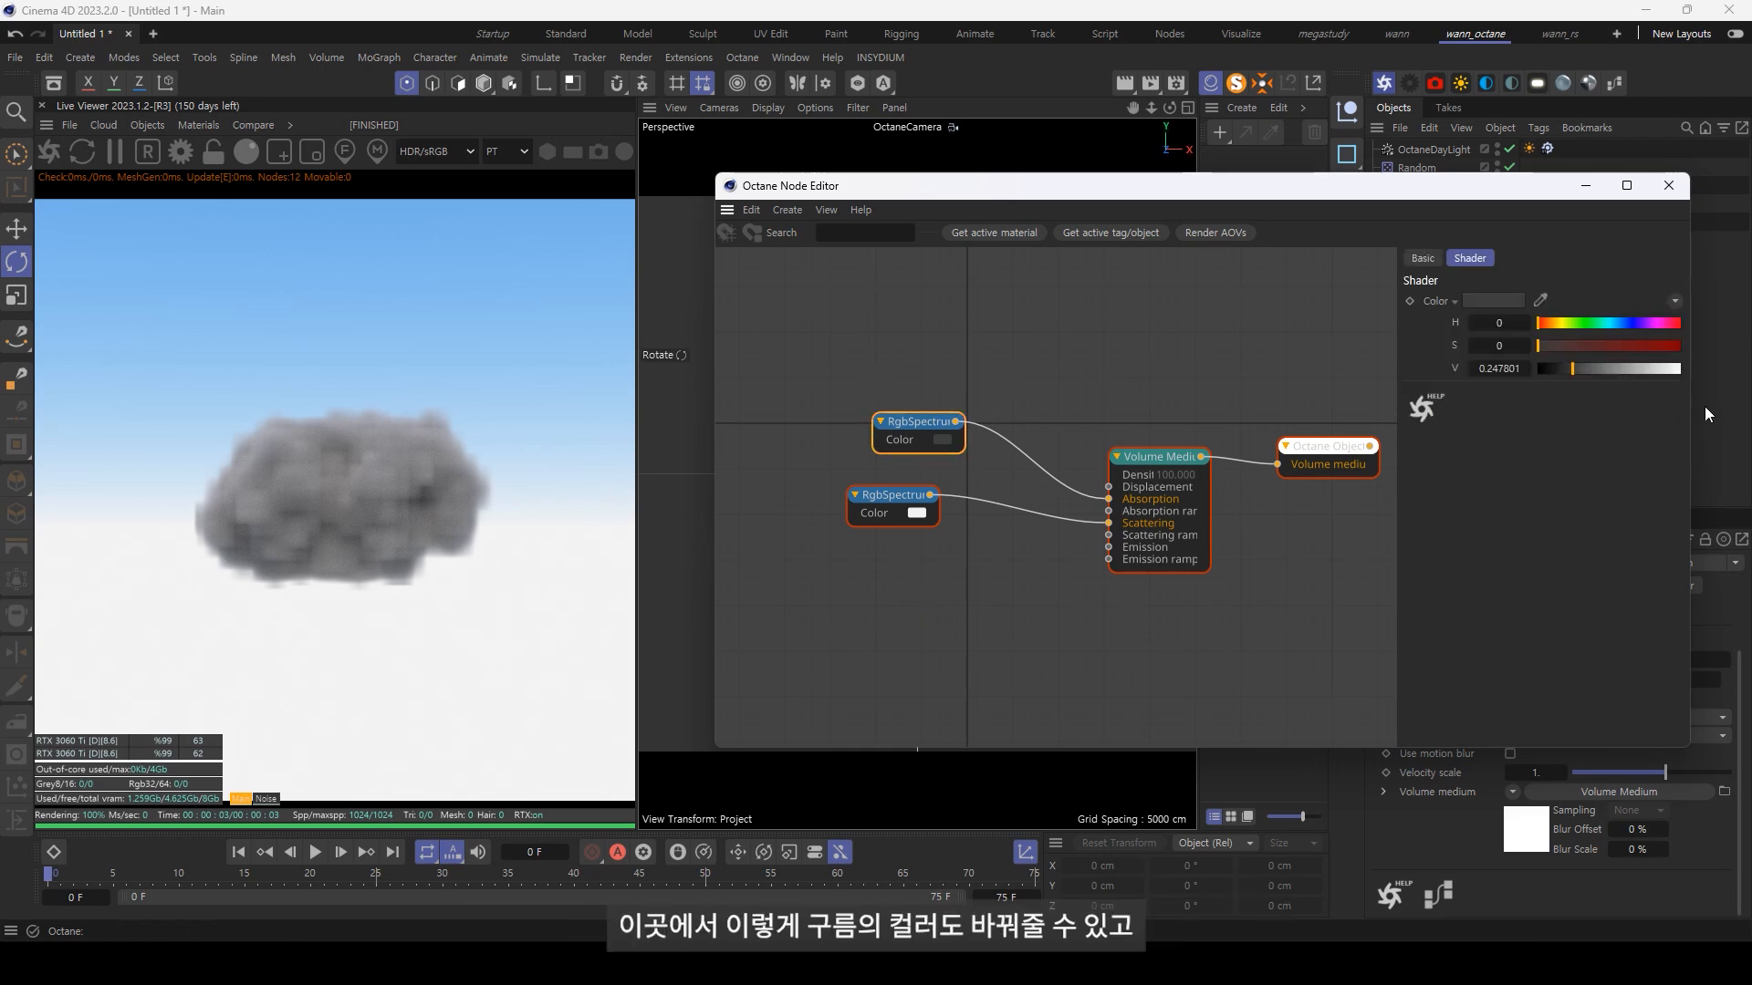
{"action": "left_click_drag", "start_coordinate": [1567, 324], "coordinate": [1683, 391]}
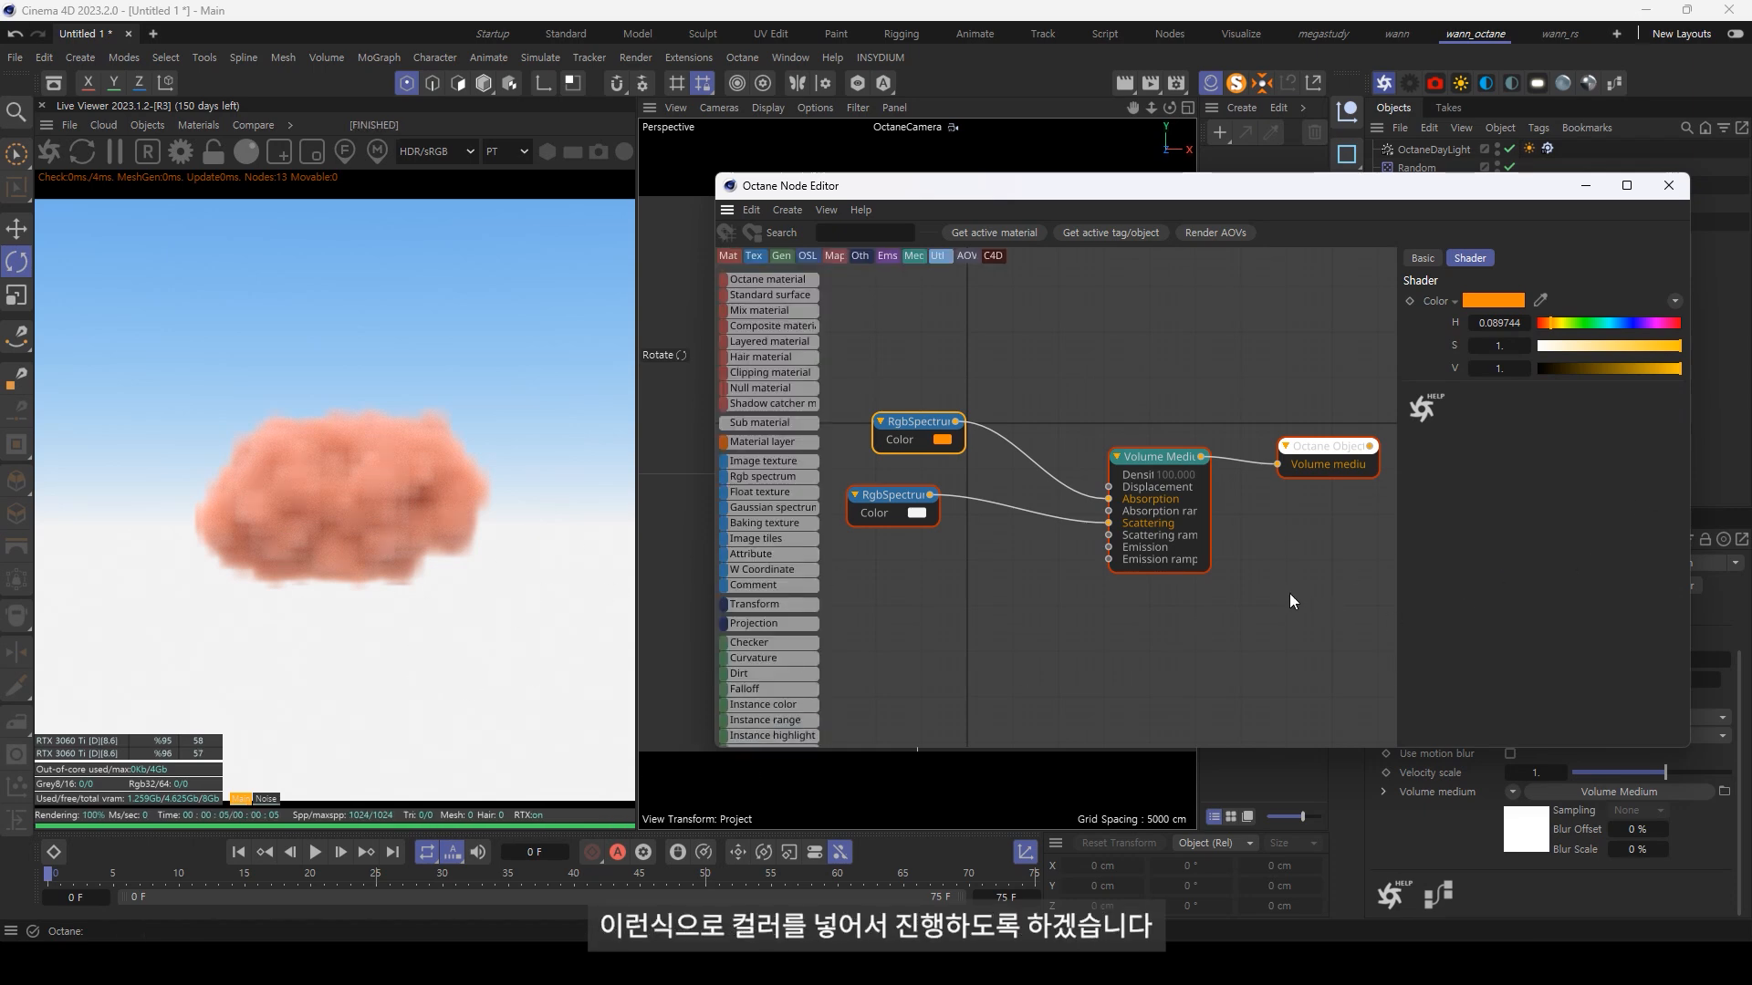
Step: Raise the Volume Medium's density to about 9326
{"action": "left_click_drag", "start_coordinate": [1213, 699], "coordinate": [1169, 390]}
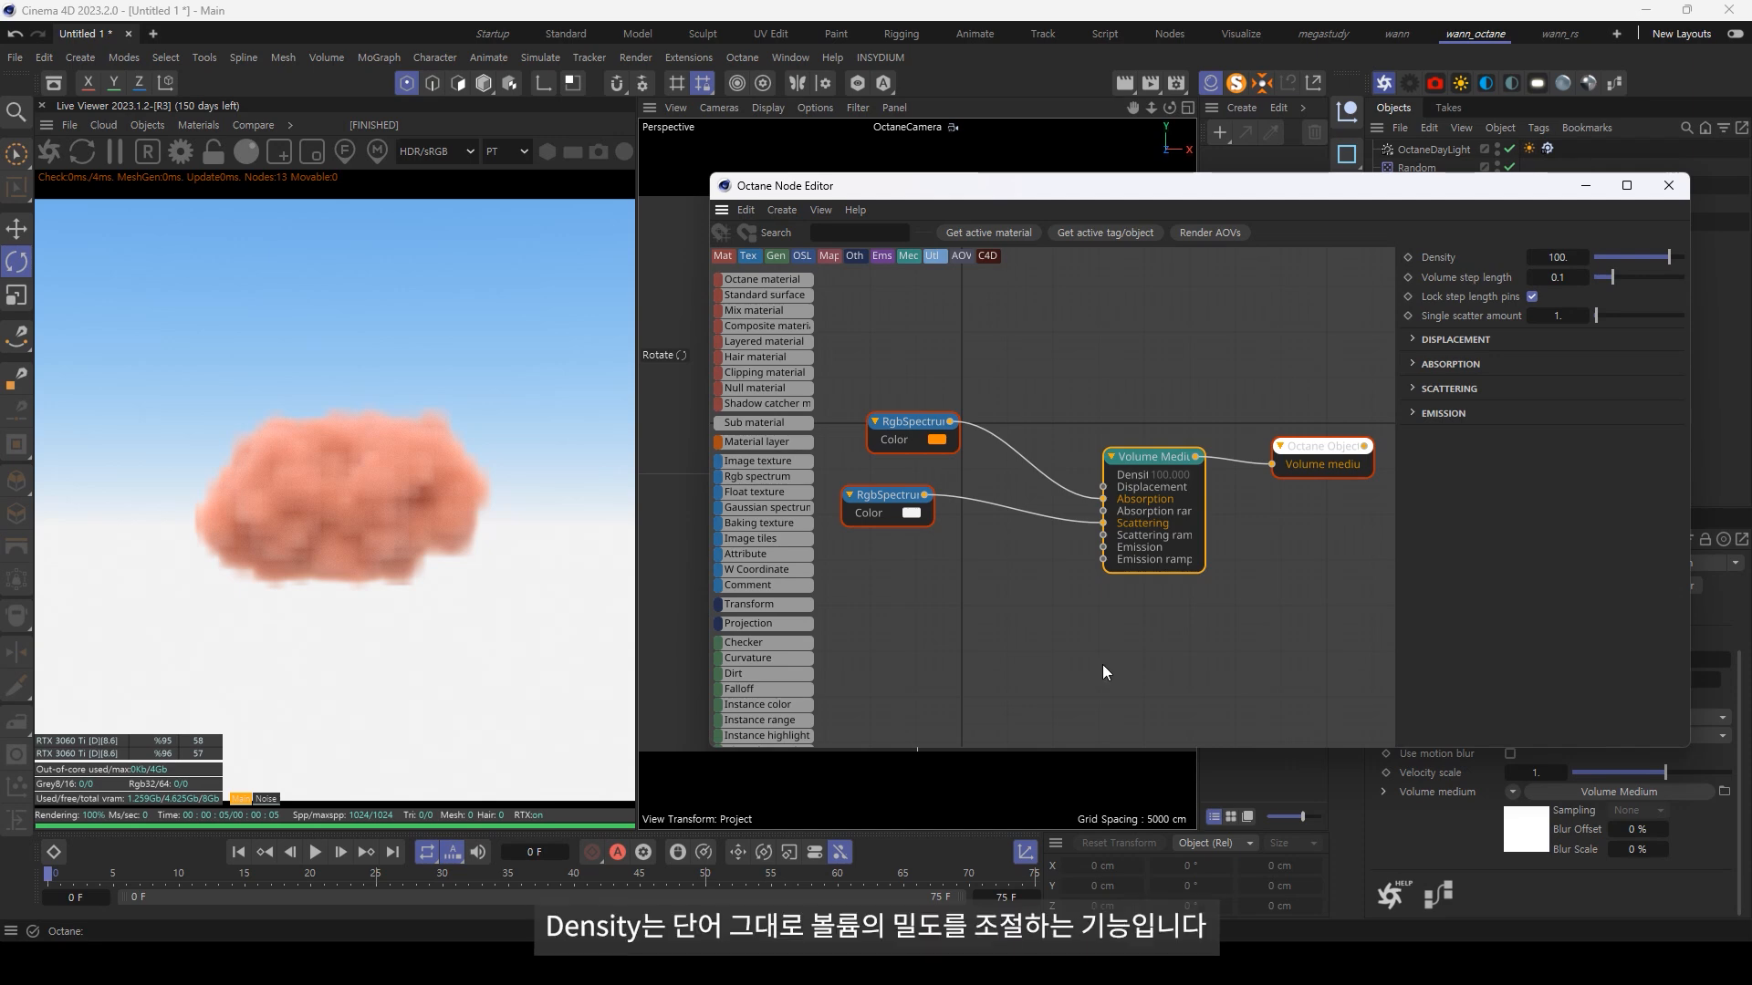
{"action": "mouse_move", "coordinate": [1668, 259]}
{"action": "left_mouse_down"}
{"action": "mouse_move", "coordinate": [1654, 263]}
{"action": "mouse_move", "coordinate": [1699, 275]}
{"action": "left_mouse_up"}
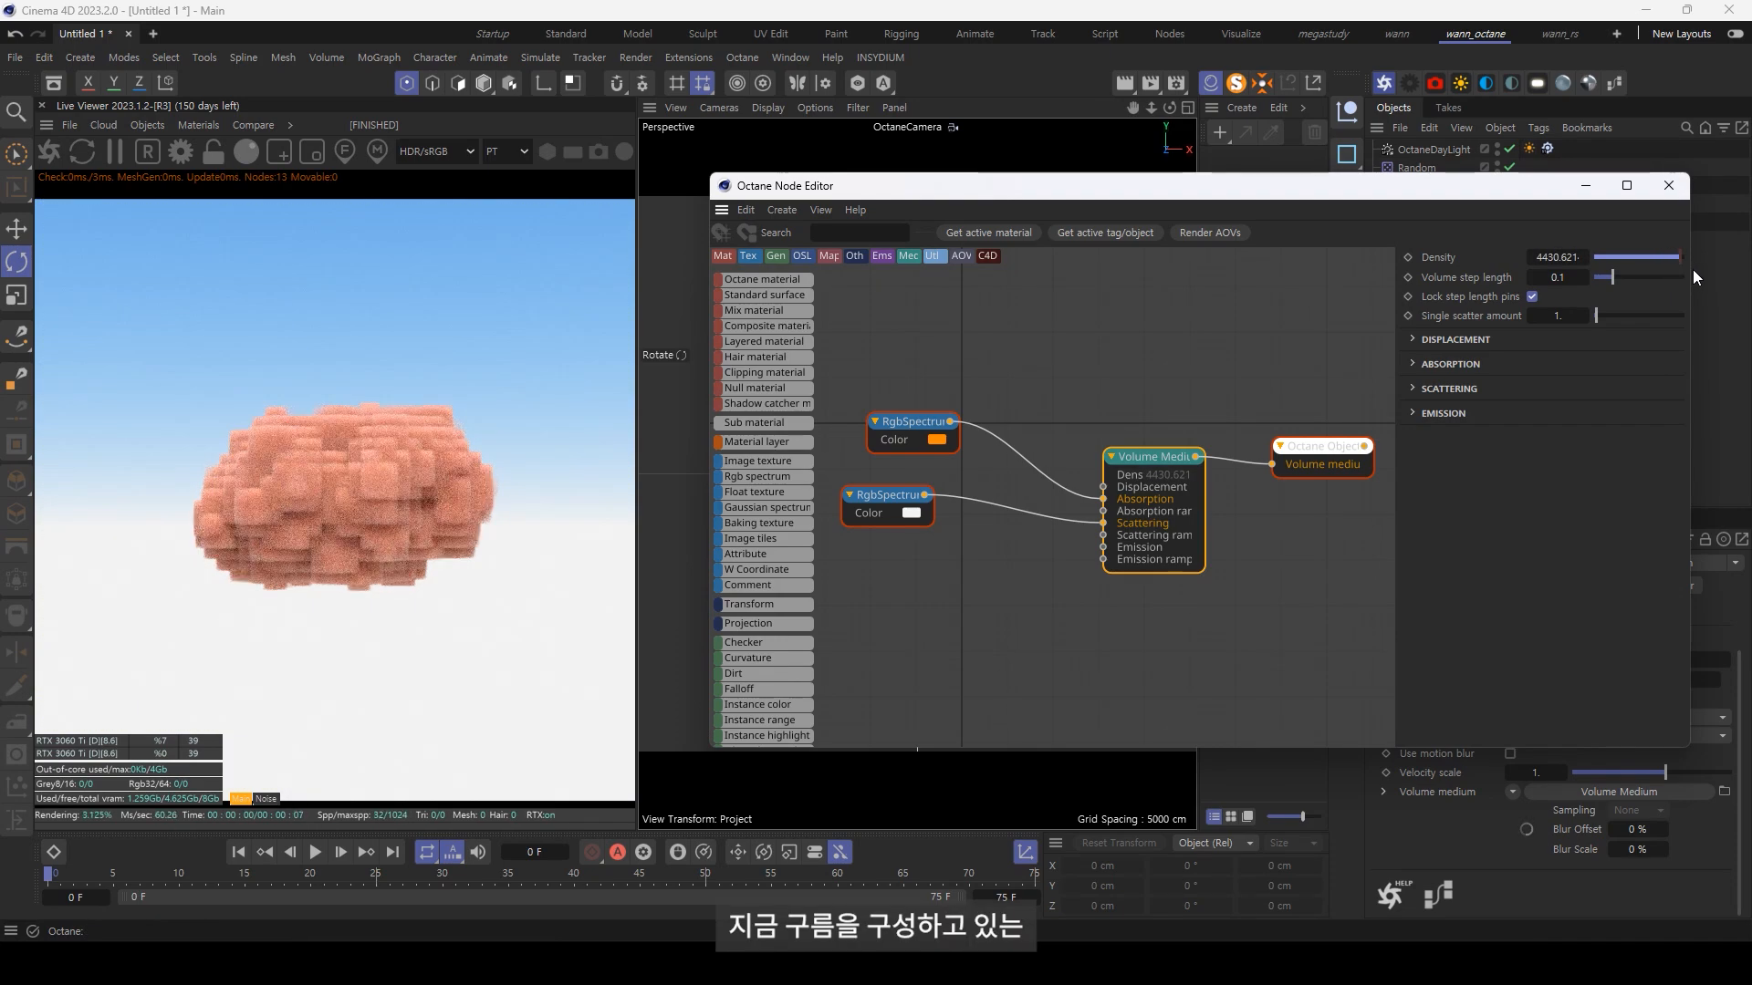
Step: Shrink the node editor window and set the Volume Builder's voxel size to 3 cm
{"action": "left_click_drag", "start_coordinate": [1695, 754], "coordinate": [1360, 642]}
{"action": "left_click", "coordinate": [1458, 187]}
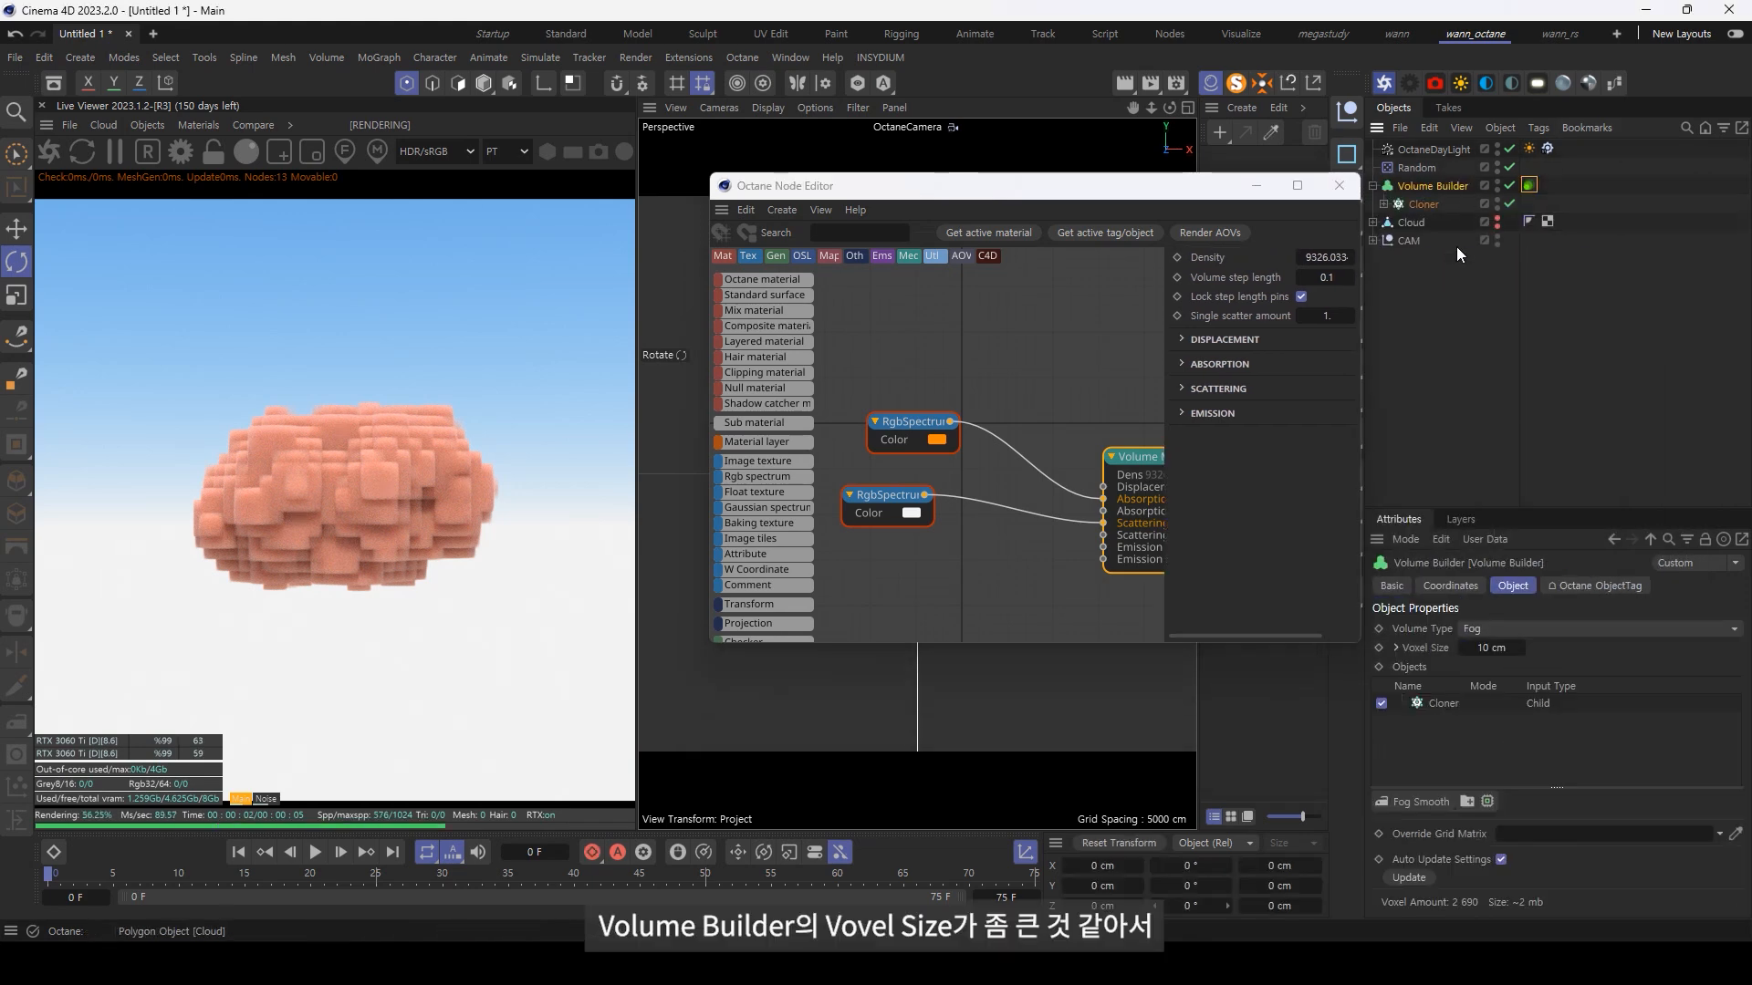
{"action": "double_click", "coordinate": [1494, 652]}
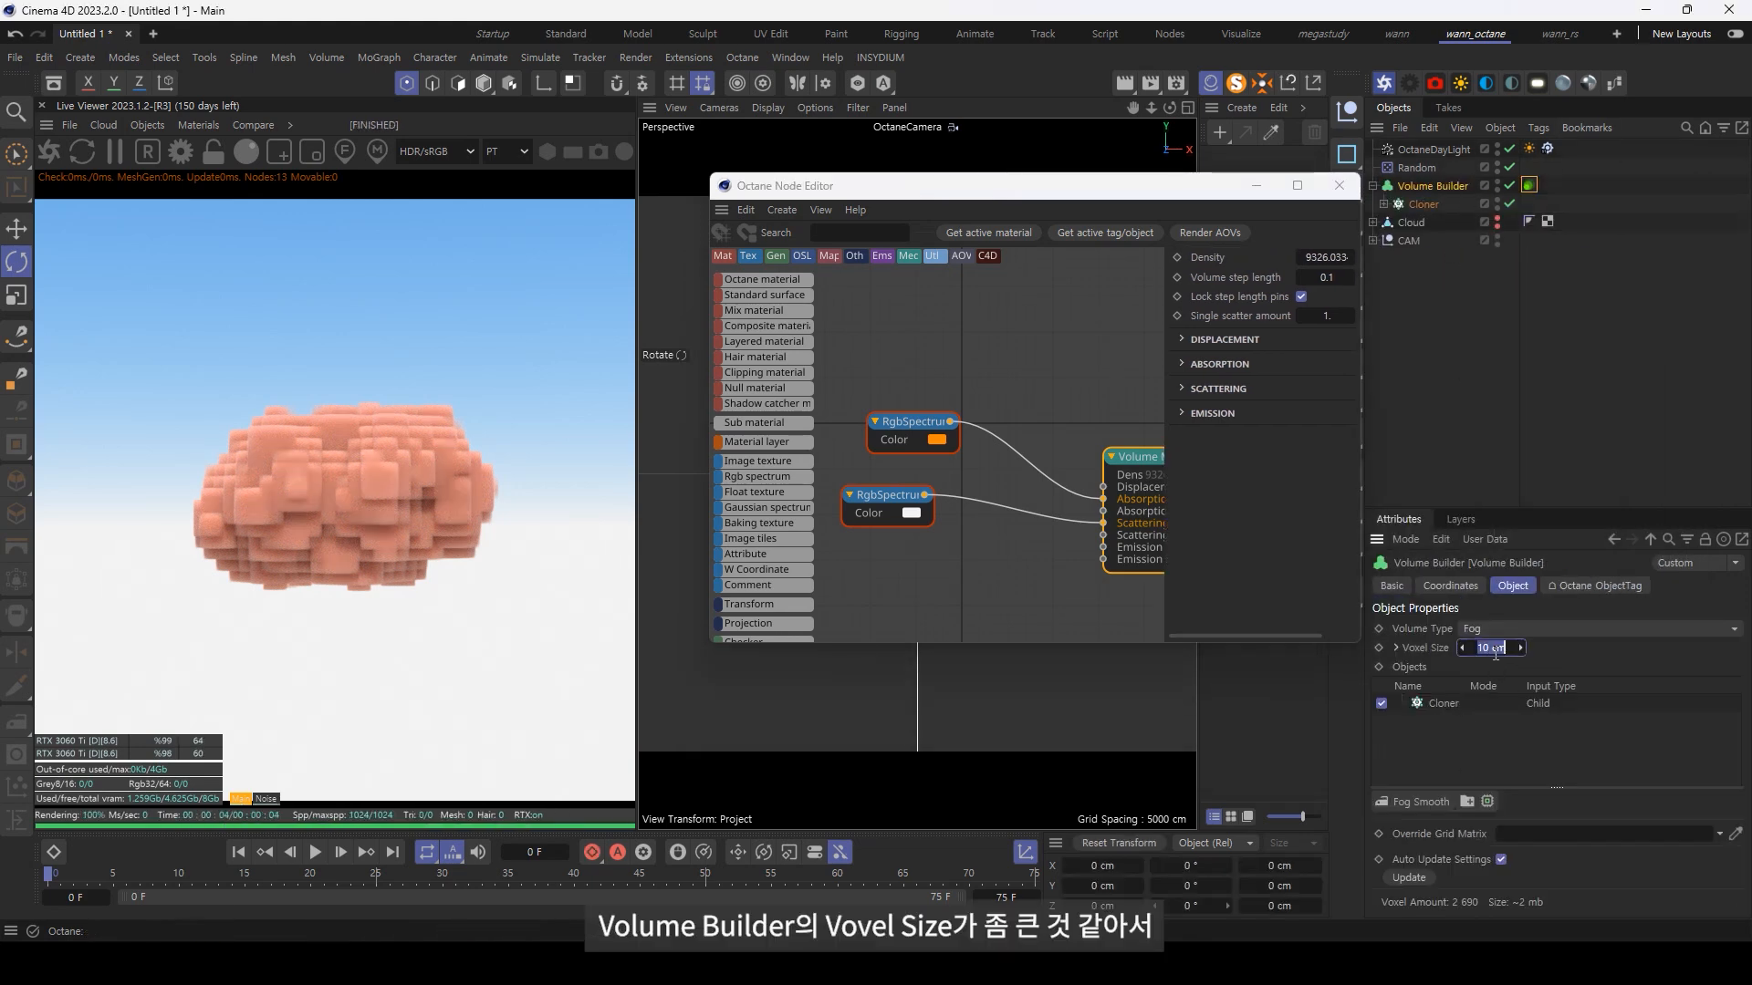
{"action": "type", "text": "3"}
{"action": "key", "text": "Return"}
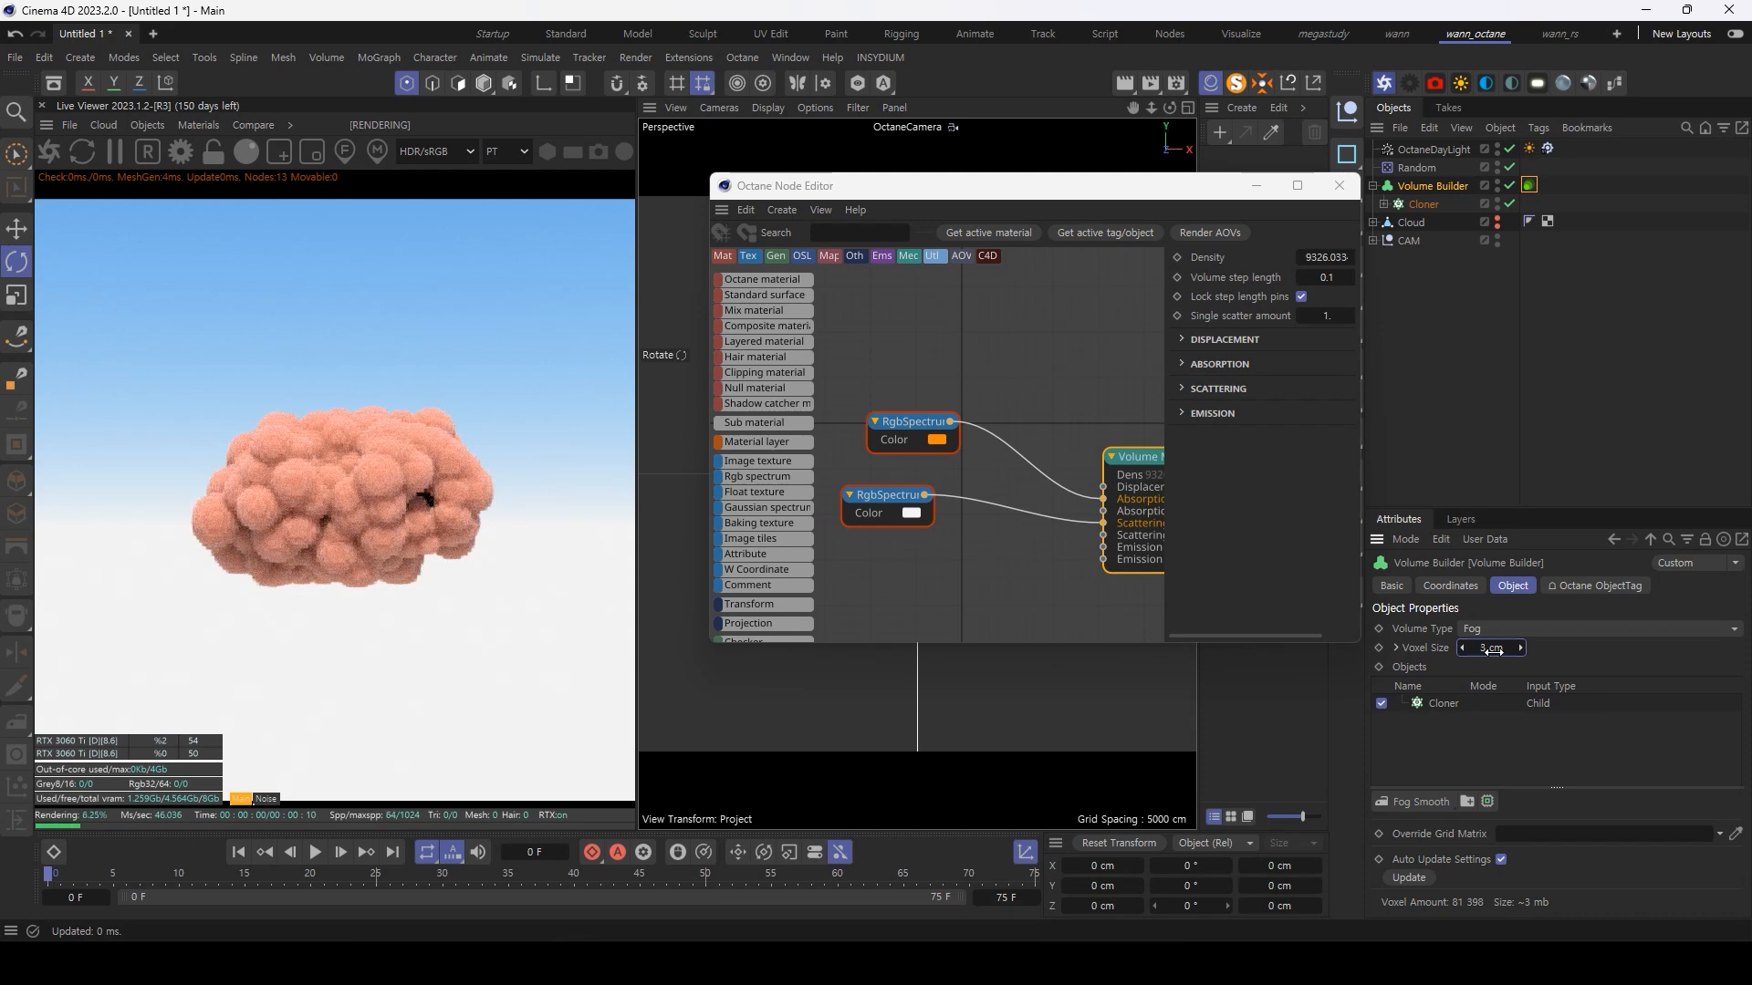
Step: Enlarge the node editor window and lower the Volume Medium's density to about 104
{"action": "left_click_drag", "start_coordinate": [1359, 642], "coordinate": [1710, 825]}
{"action": "left_click_drag", "start_coordinate": [1683, 260], "coordinate": [1700, 264]}
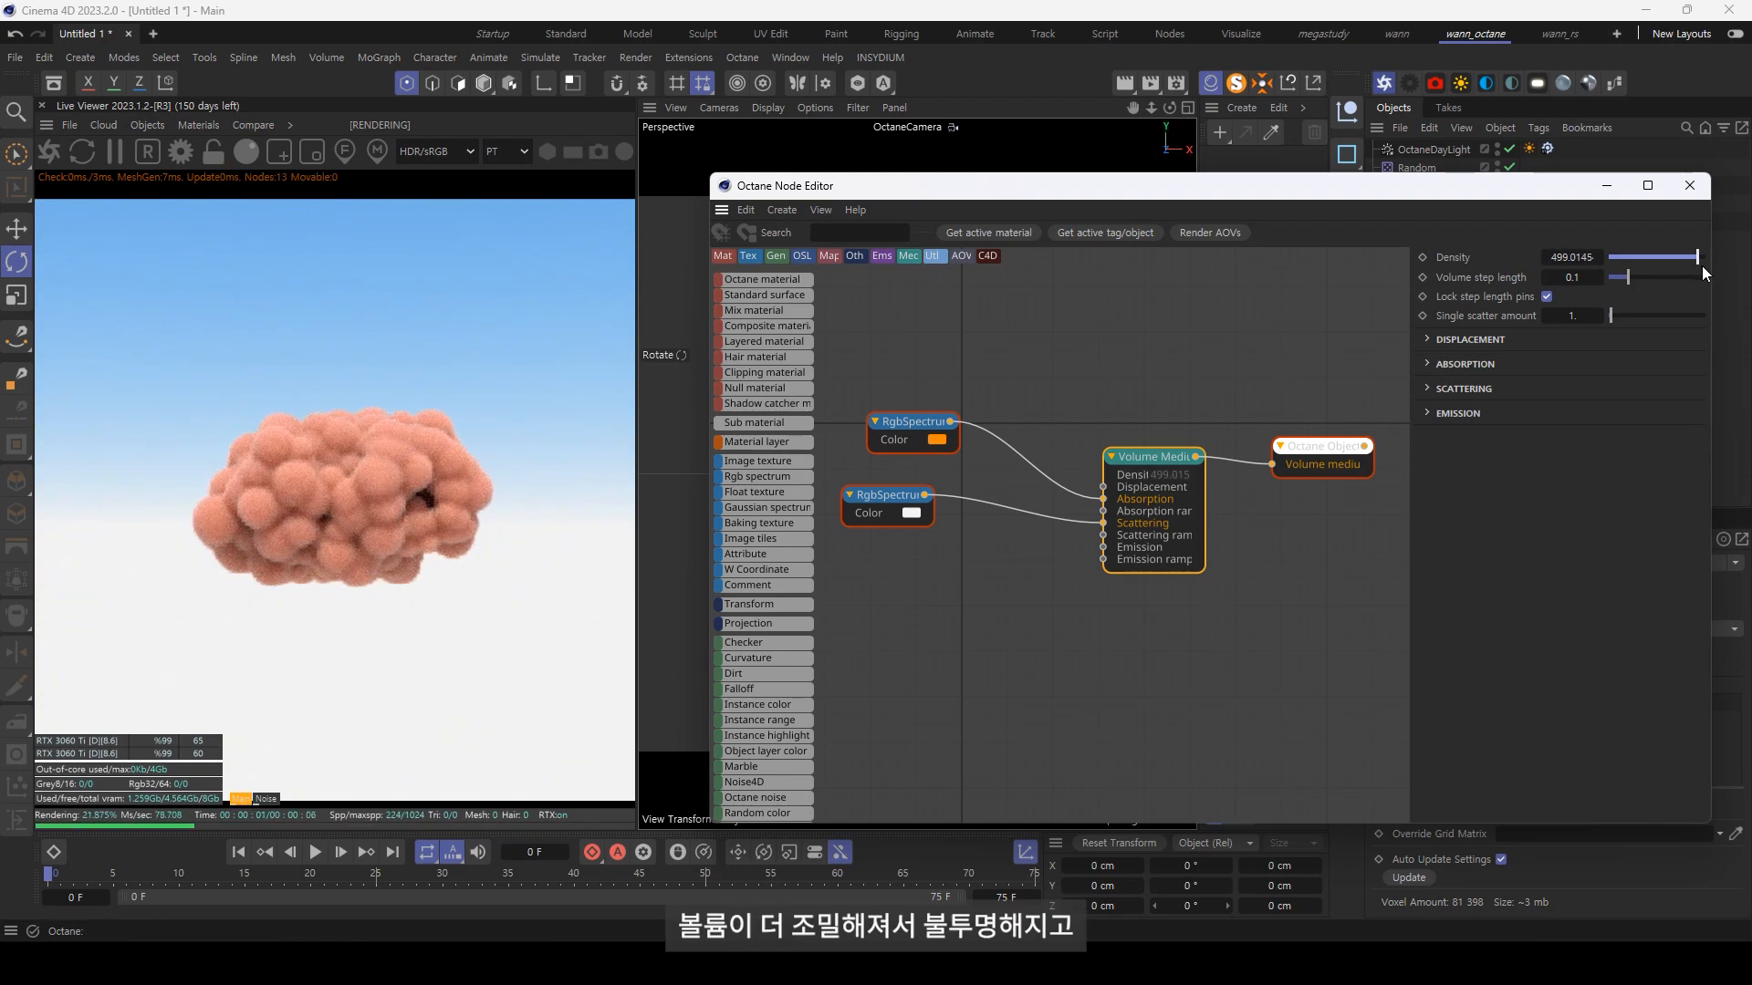
{"action": "mouse_move", "coordinate": [1701, 266]}
{"action": "left_mouse_down"}
{"action": "mouse_move", "coordinate": [1675, 270]}
{"action": "mouse_move", "coordinate": [1694, 270]}
{"action": "left_mouse_up"}
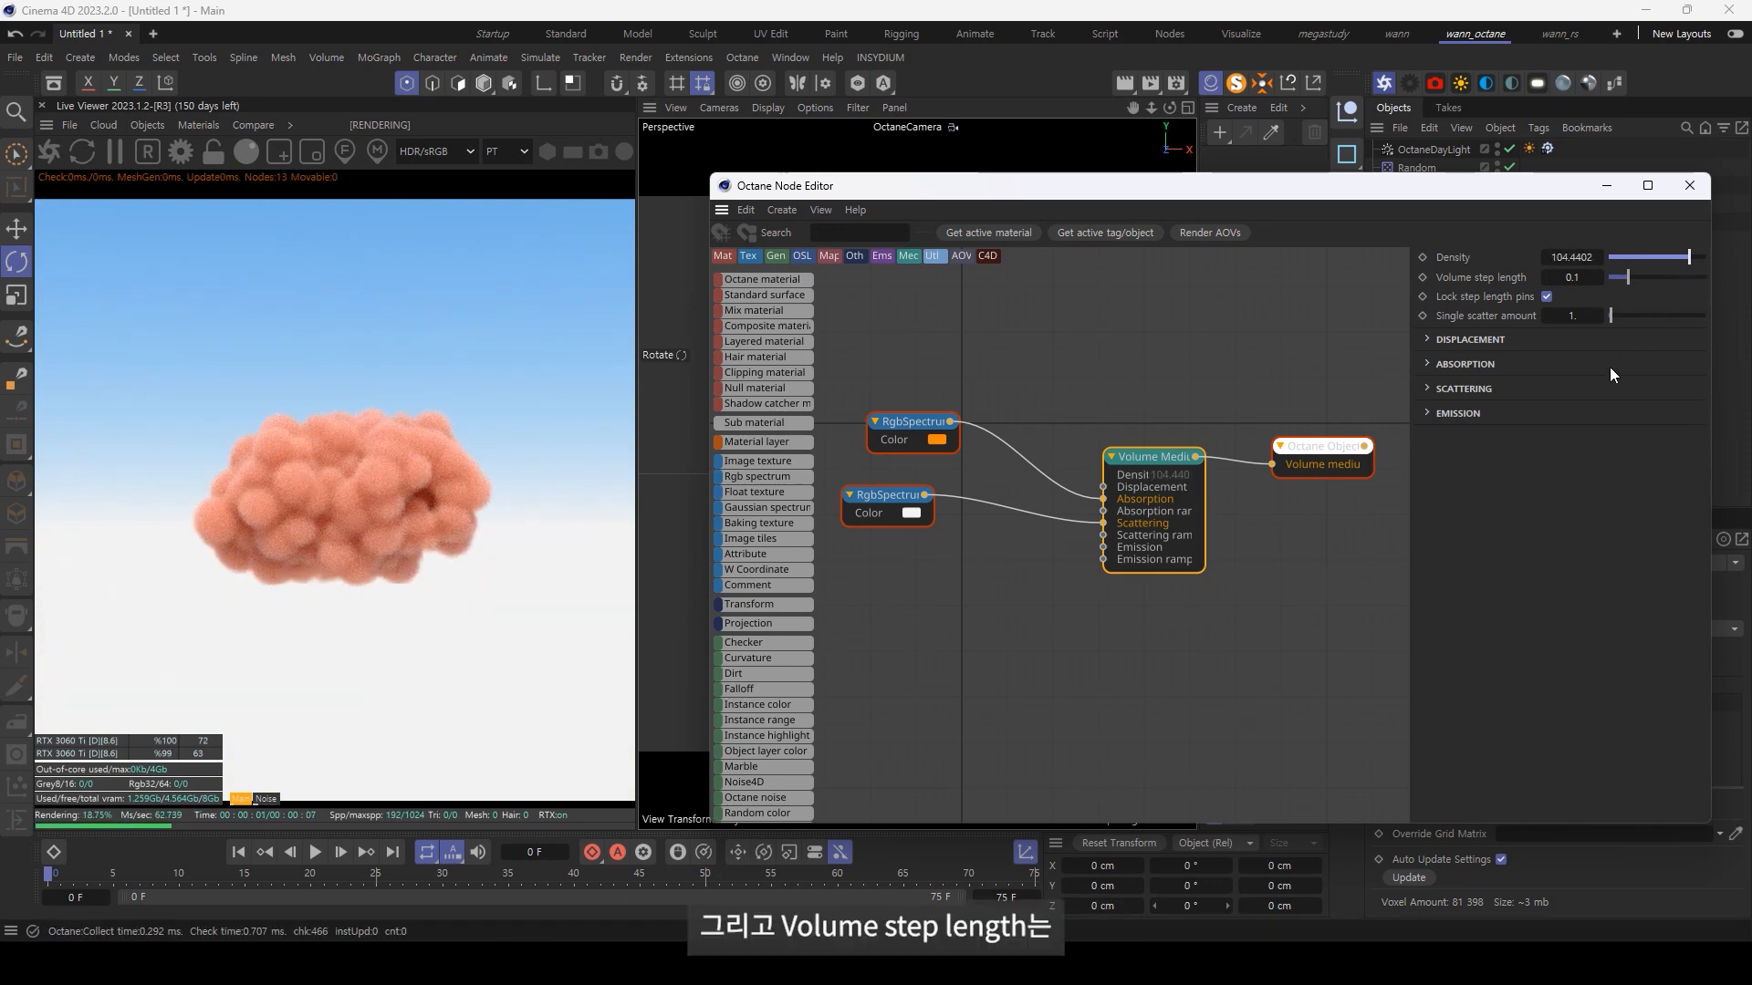
Step: Set the Volume Medium's volume step length to about 0.136 and add an OSL displacement texture, placing its node above the RgbSpectrum nodes
{"action": "left_click_drag", "start_coordinate": [1627, 277], "coordinate": [1638, 303]}
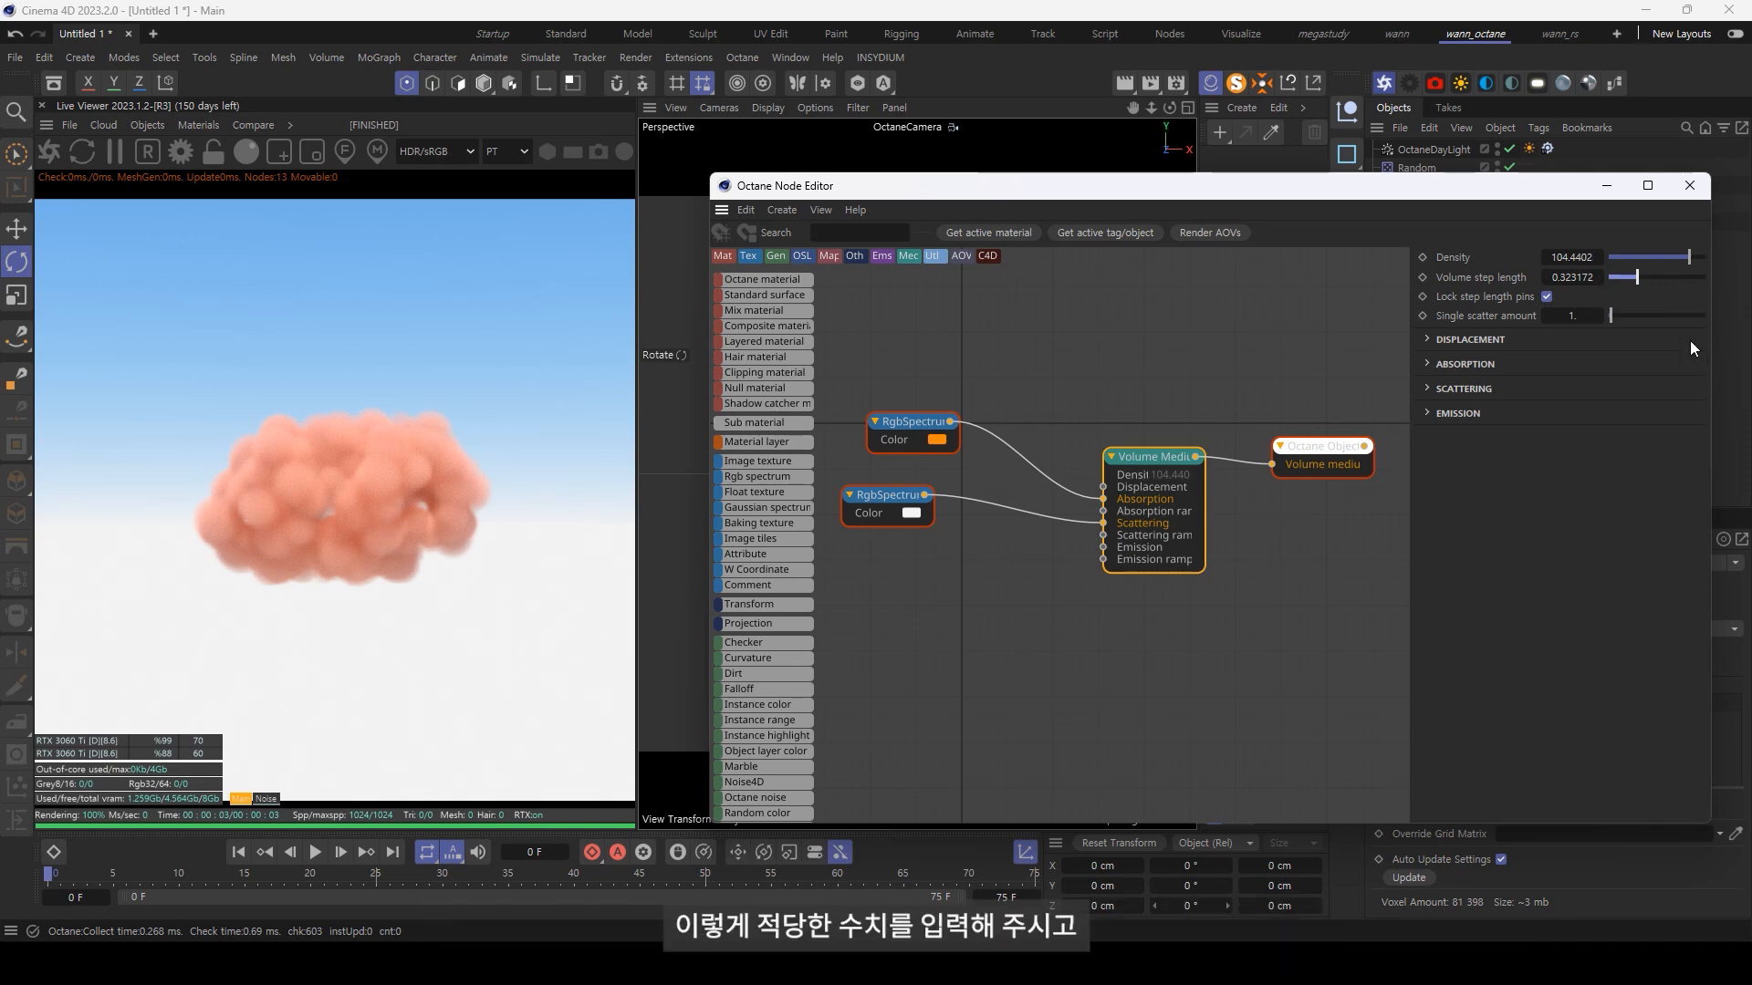
{"action": "left_click_drag", "start_coordinate": [1638, 276], "coordinate": [1629, 276]}
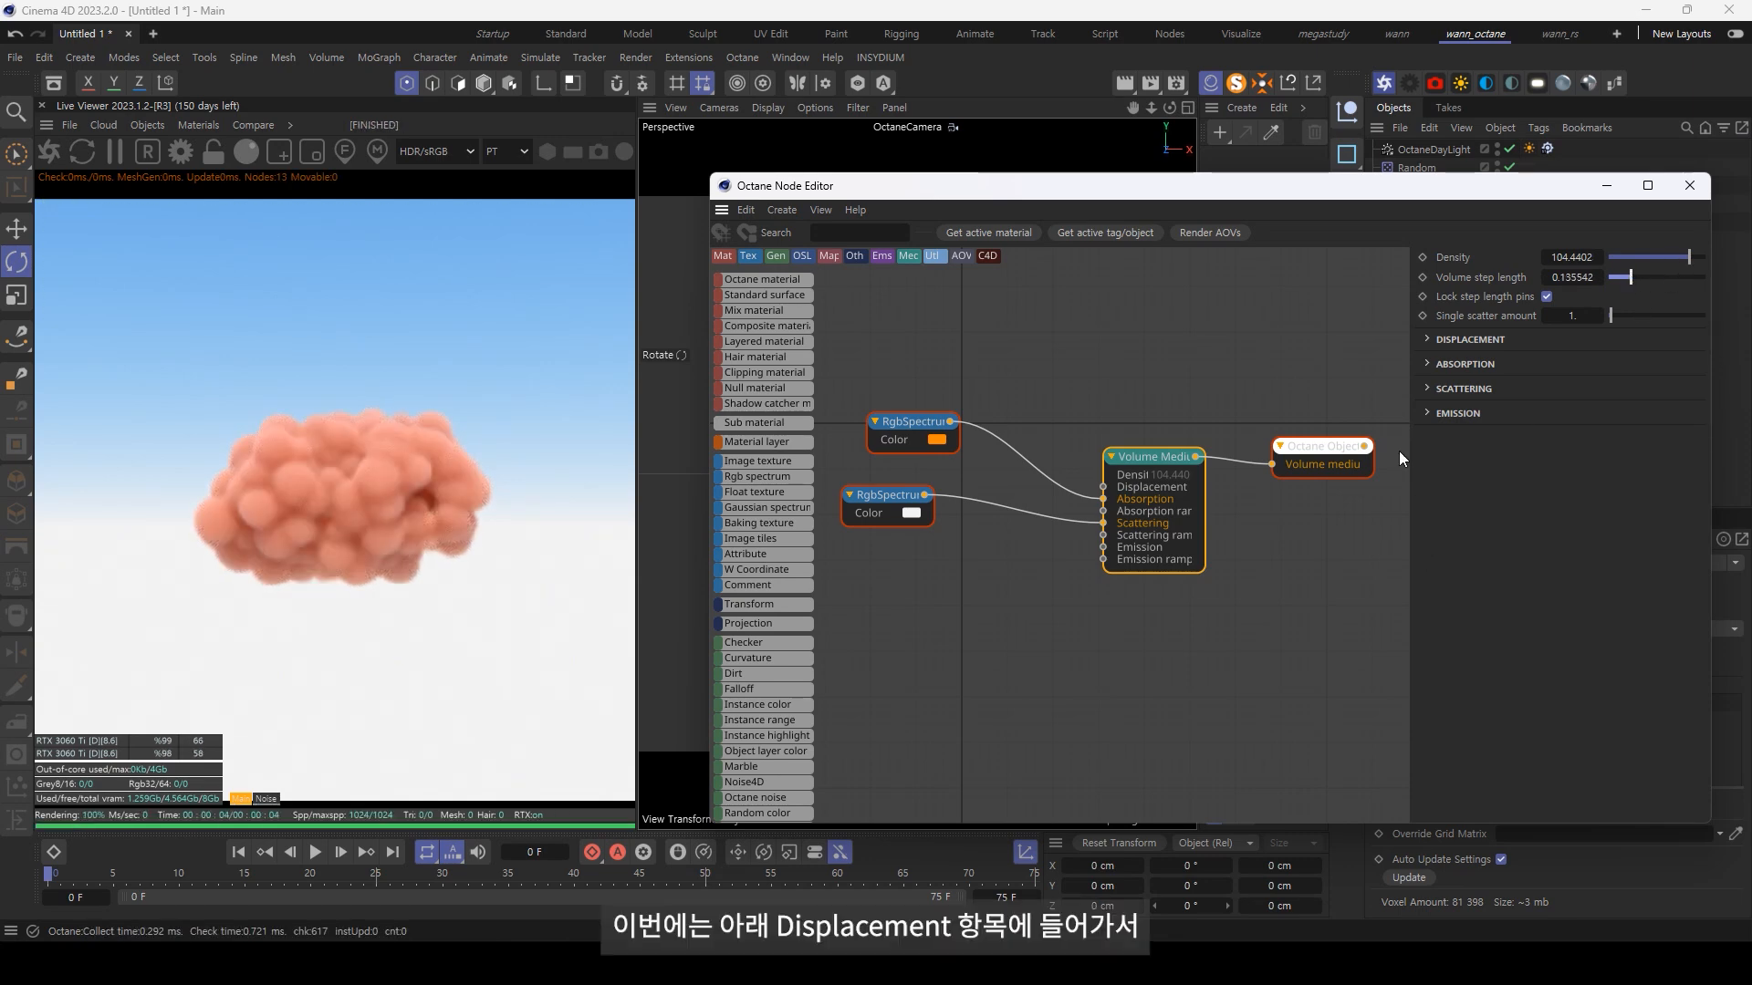
{"action": "left_click", "coordinate": [1471, 341]}
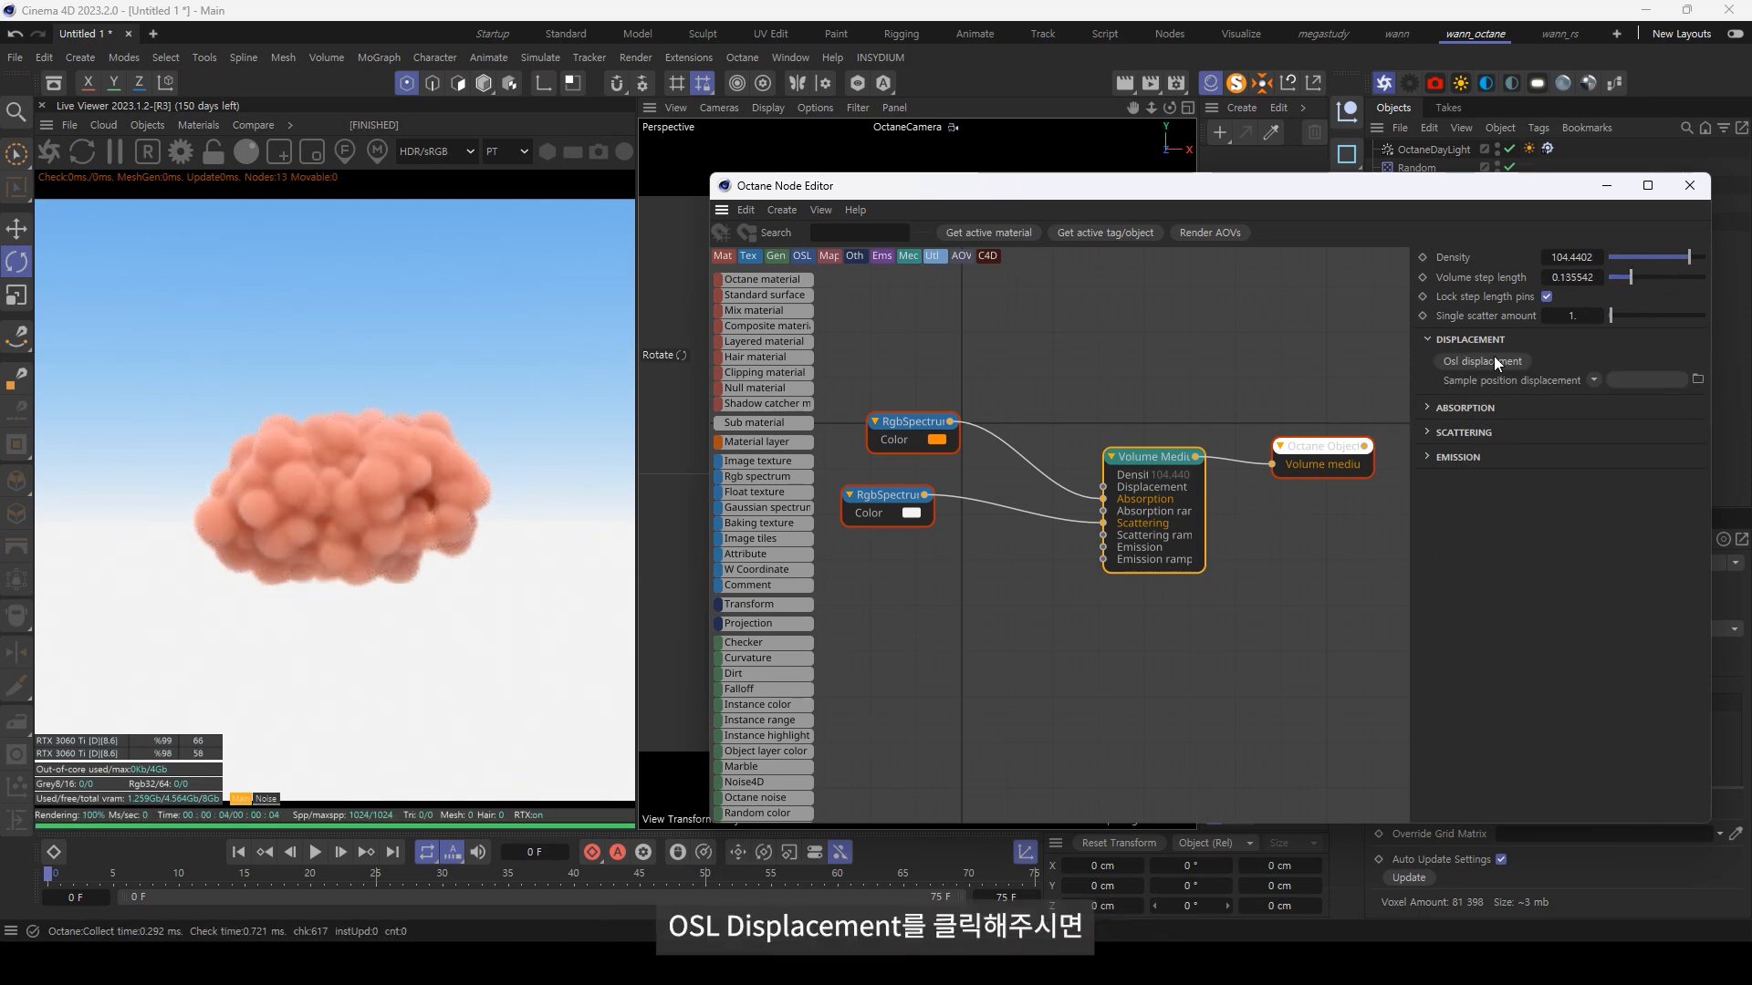
{"action": "left_click", "coordinate": [1494, 363]}
{"action": "left_click_drag", "start_coordinate": [999, 479], "coordinate": [972, 334]}
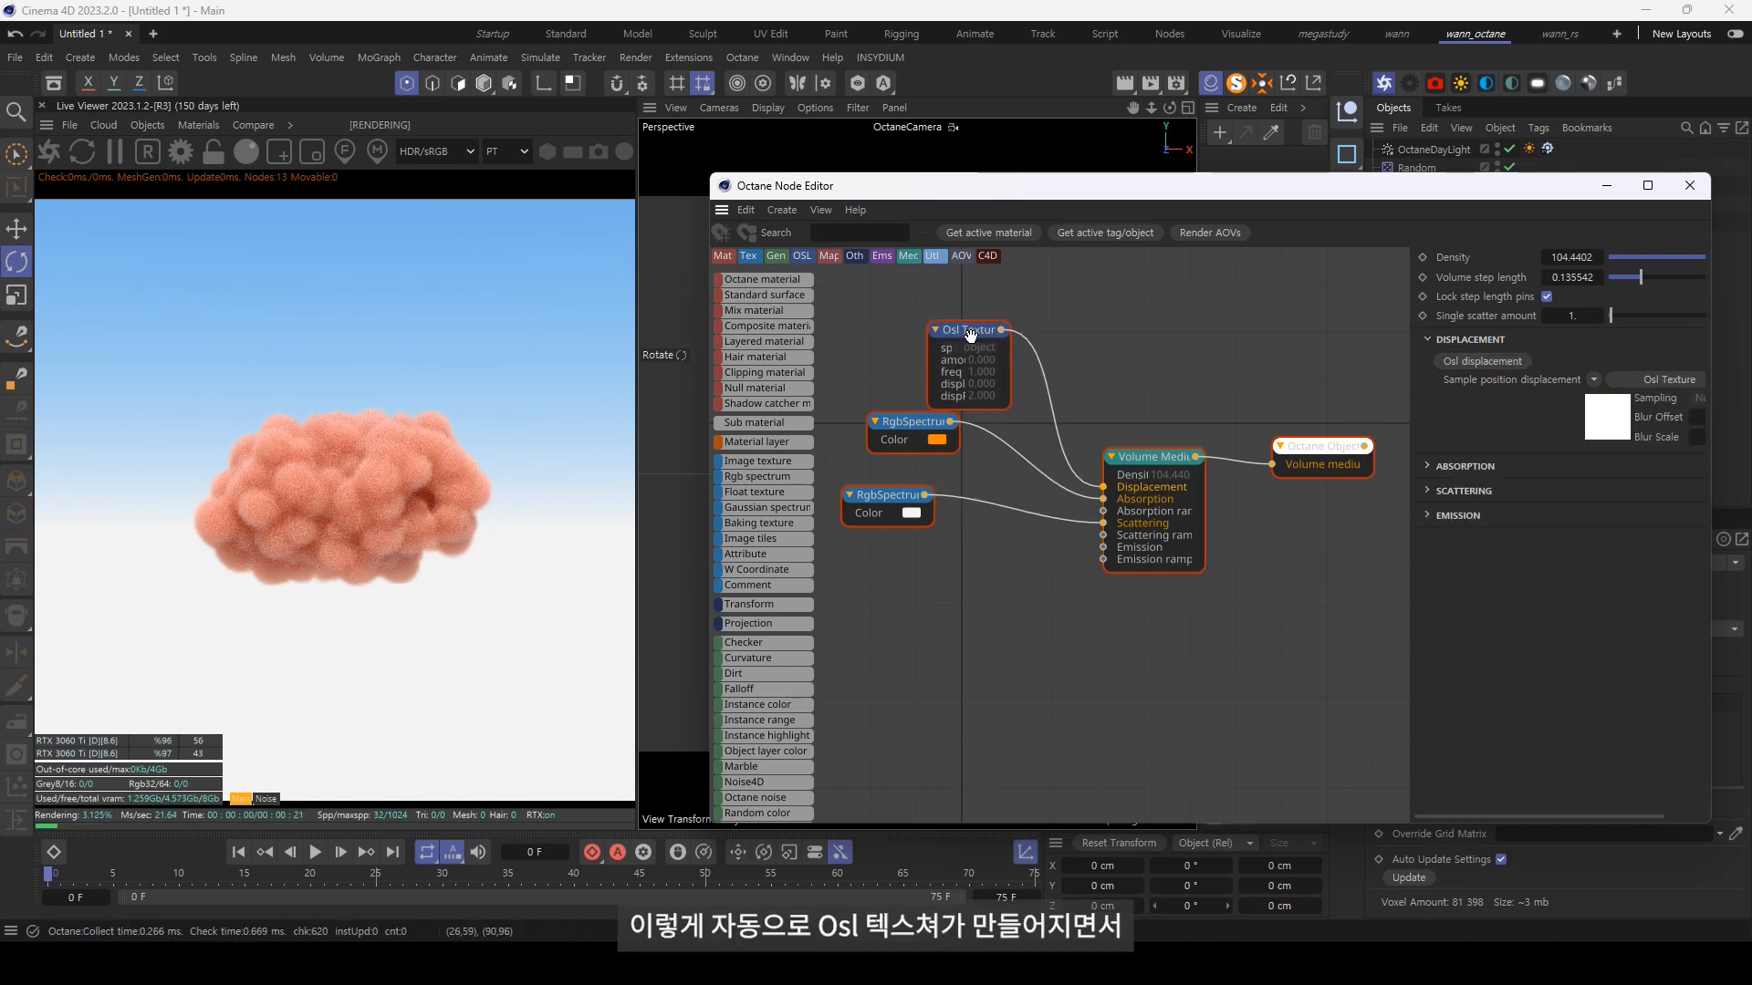
{"action": "left_click", "coordinate": [1136, 470]}
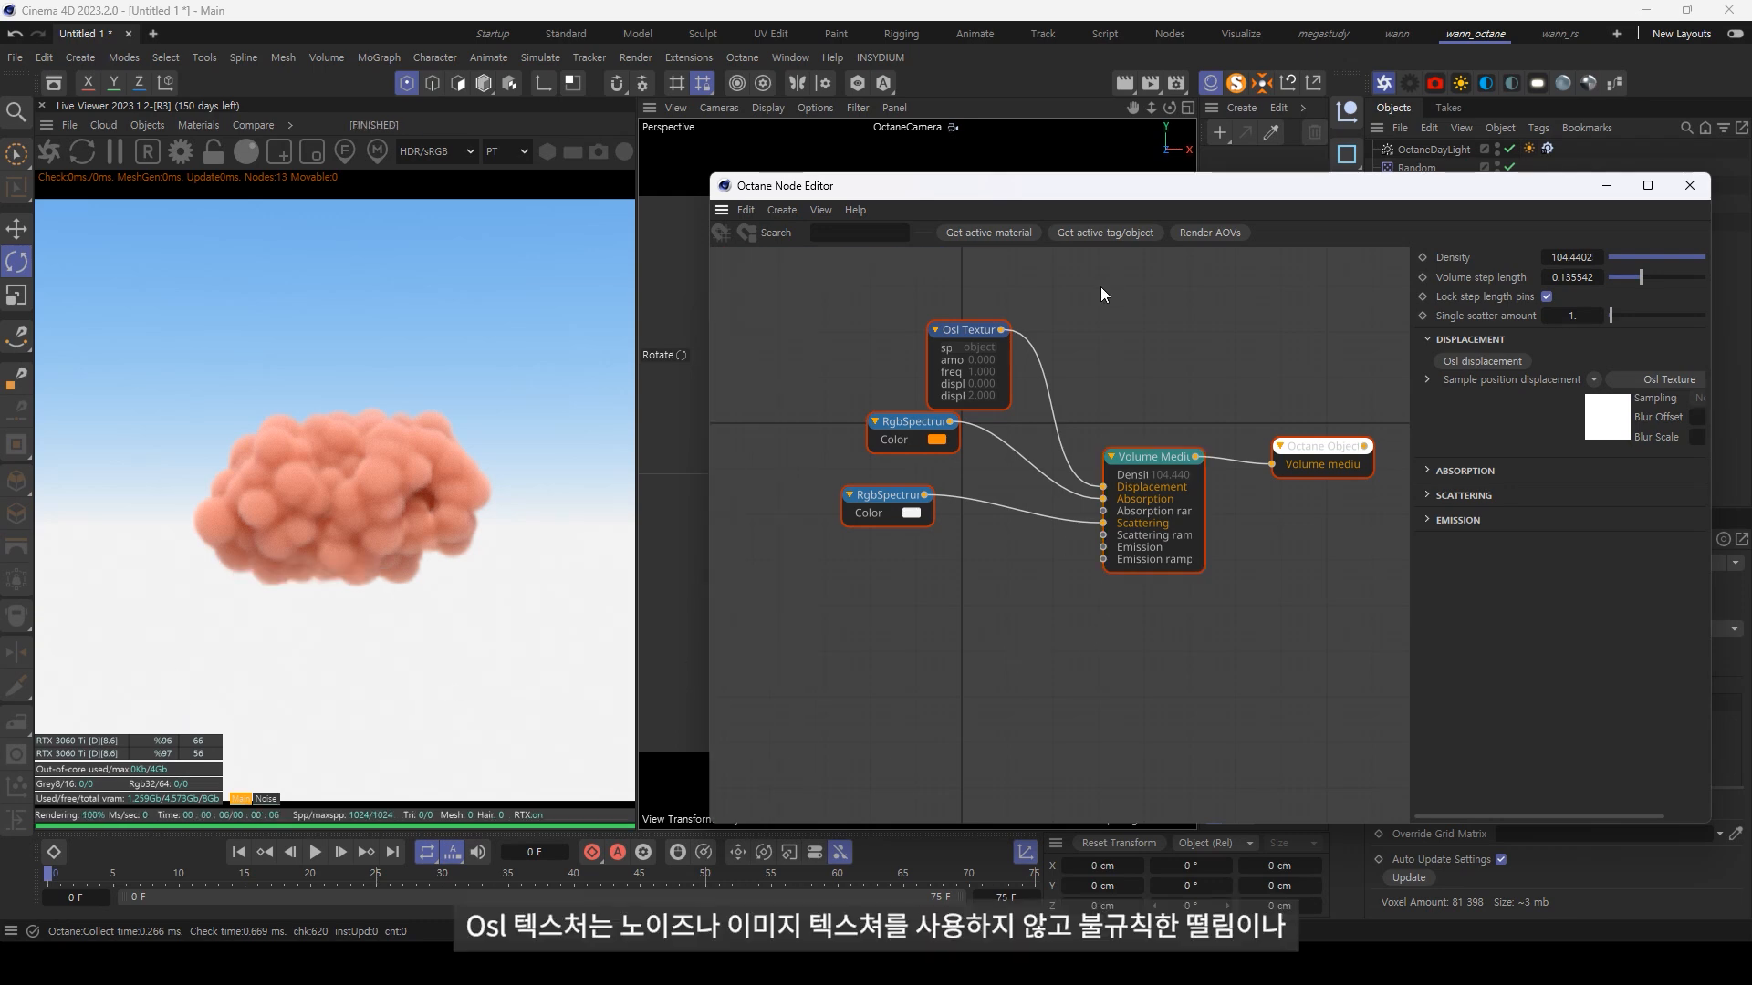
Step: Set the Osl Texture's amount to about 5.56, freq to about 1.44 and displacer to about 0.35
{"action": "left_click", "coordinate": [939, 357]}
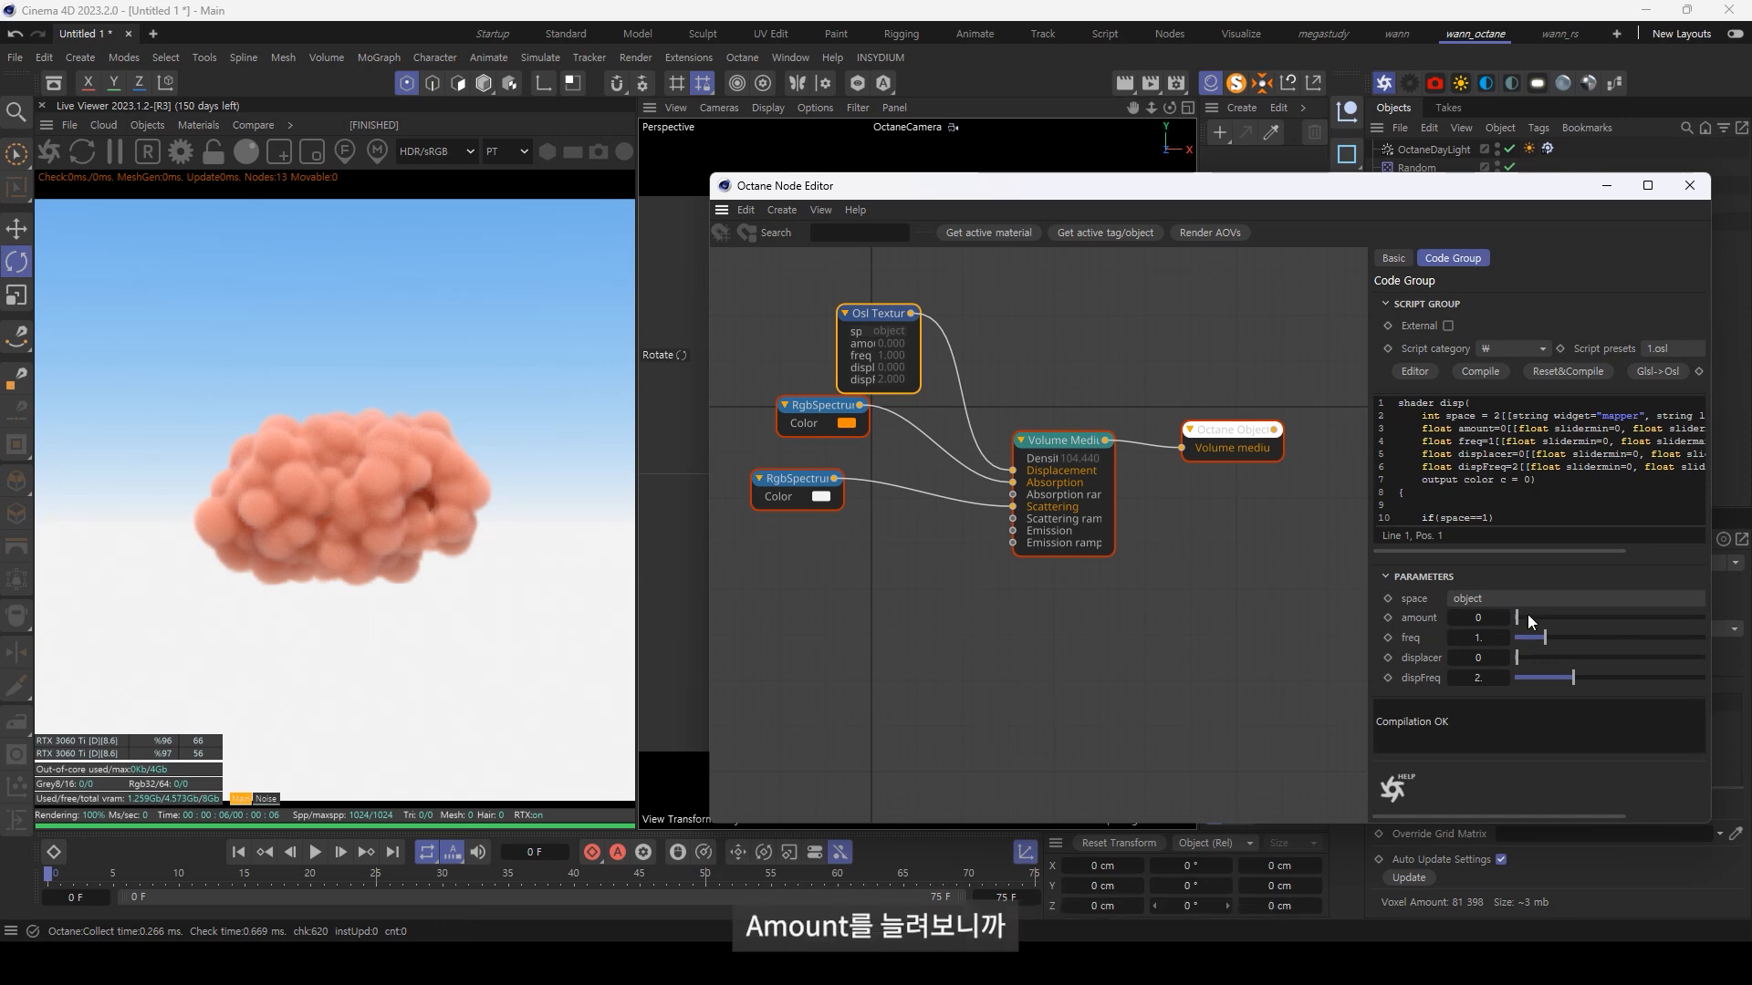
{"action": "left_click_drag", "start_coordinate": [1527, 615], "coordinate": [1675, 632]}
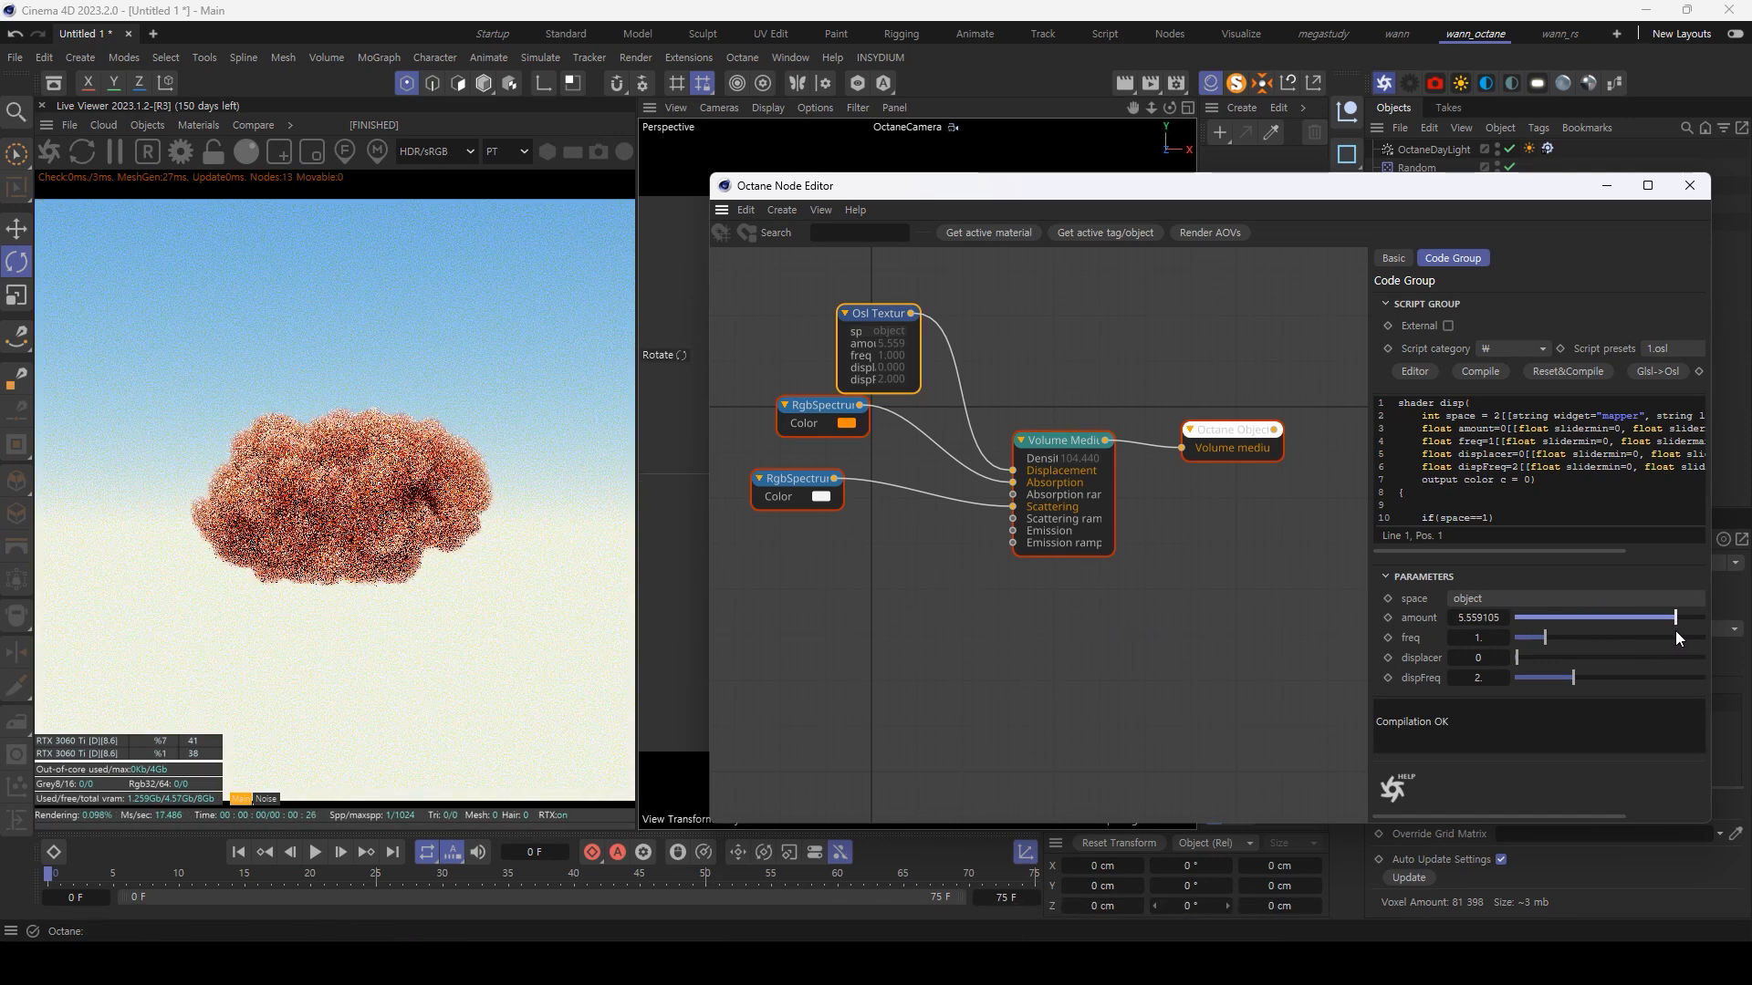
{"action": "left_click_drag", "start_coordinate": [1553, 638], "coordinate": [1602, 642]}
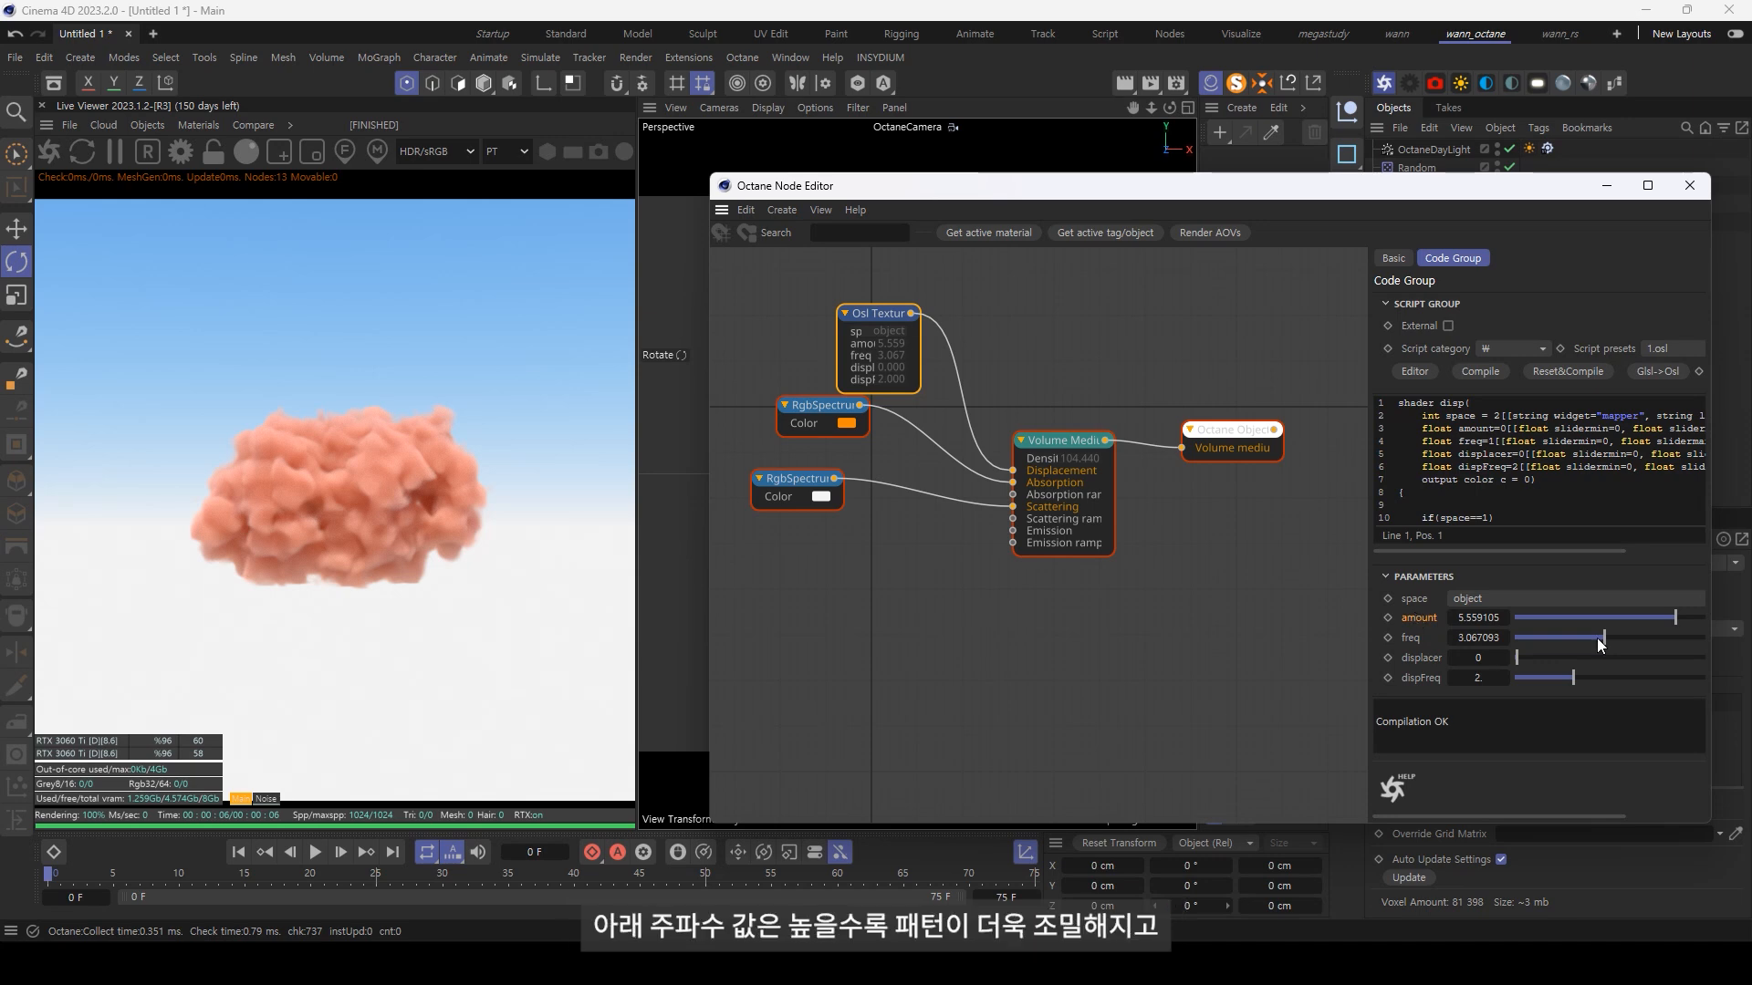
{"action": "mouse_move", "coordinate": [1608, 639]}
{"action": "left_mouse_down"}
{"action": "mouse_move", "coordinate": [1662, 647]}
{"action": "mouse_move", "coordinate": [1578, 653]}
{"action": "left_mouse_up"}
{"action": "left_click_drag", "start_coordinate": [1574, 655], "coordinate": [1558, 655]}
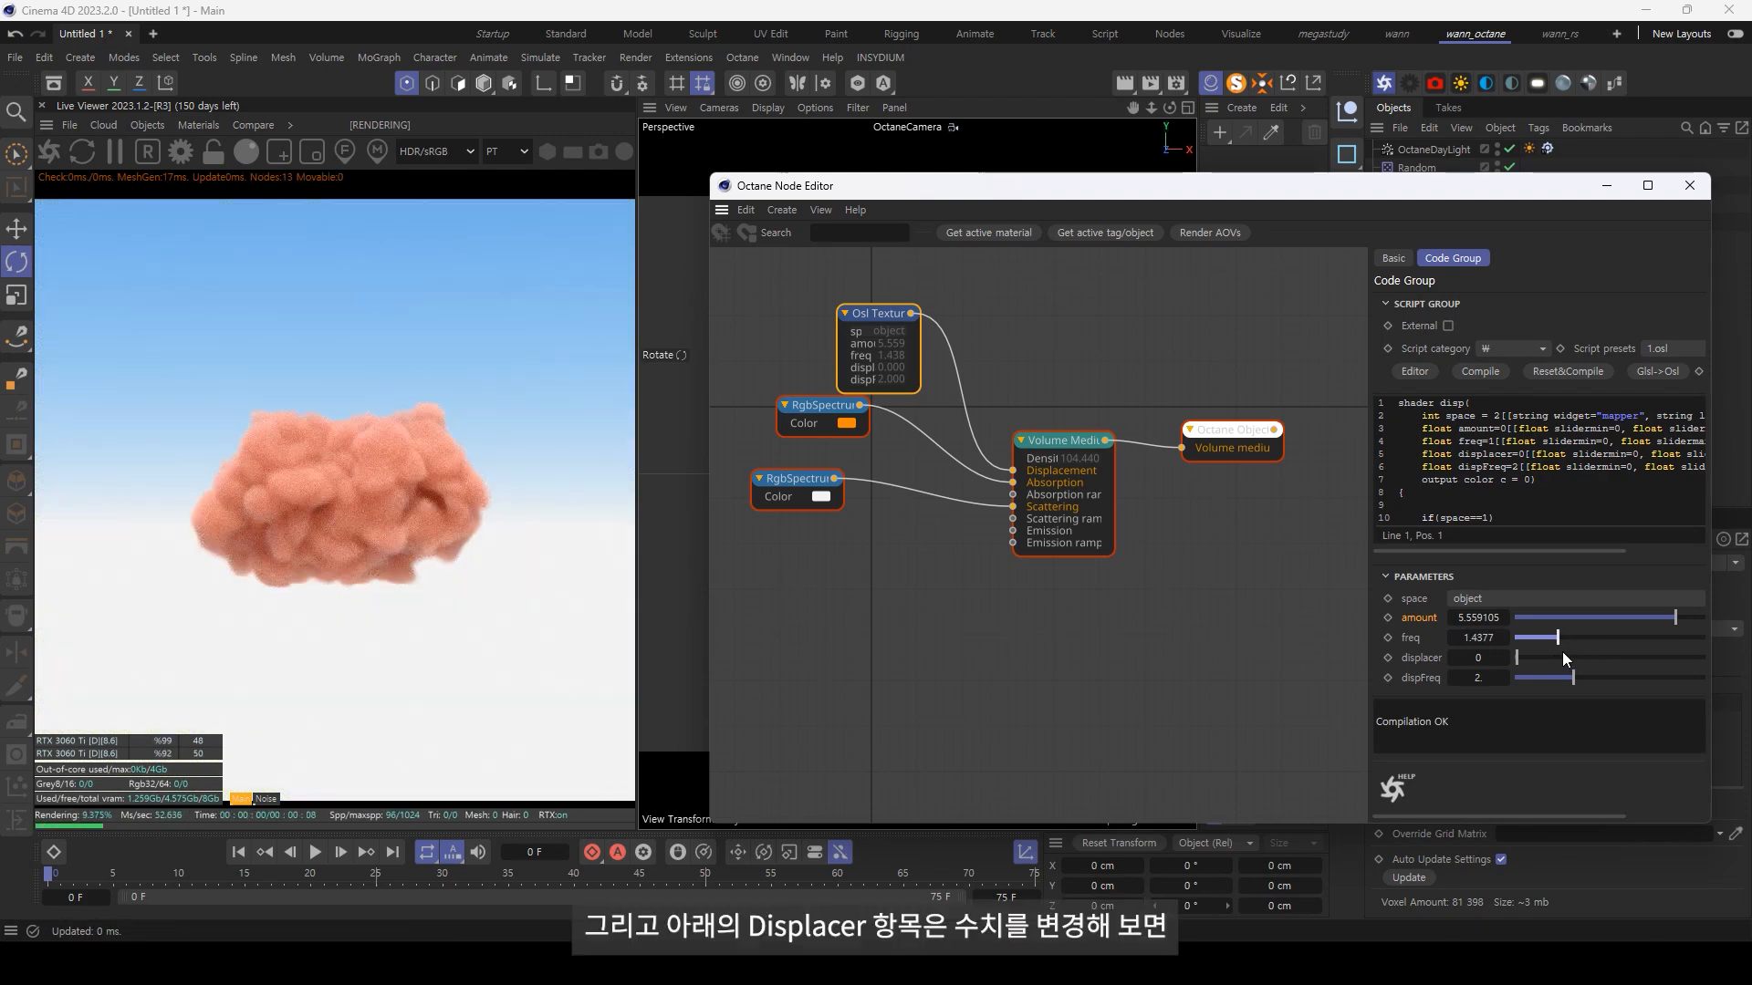
{"action": "left_click", "coordinate": [1425, 655]}
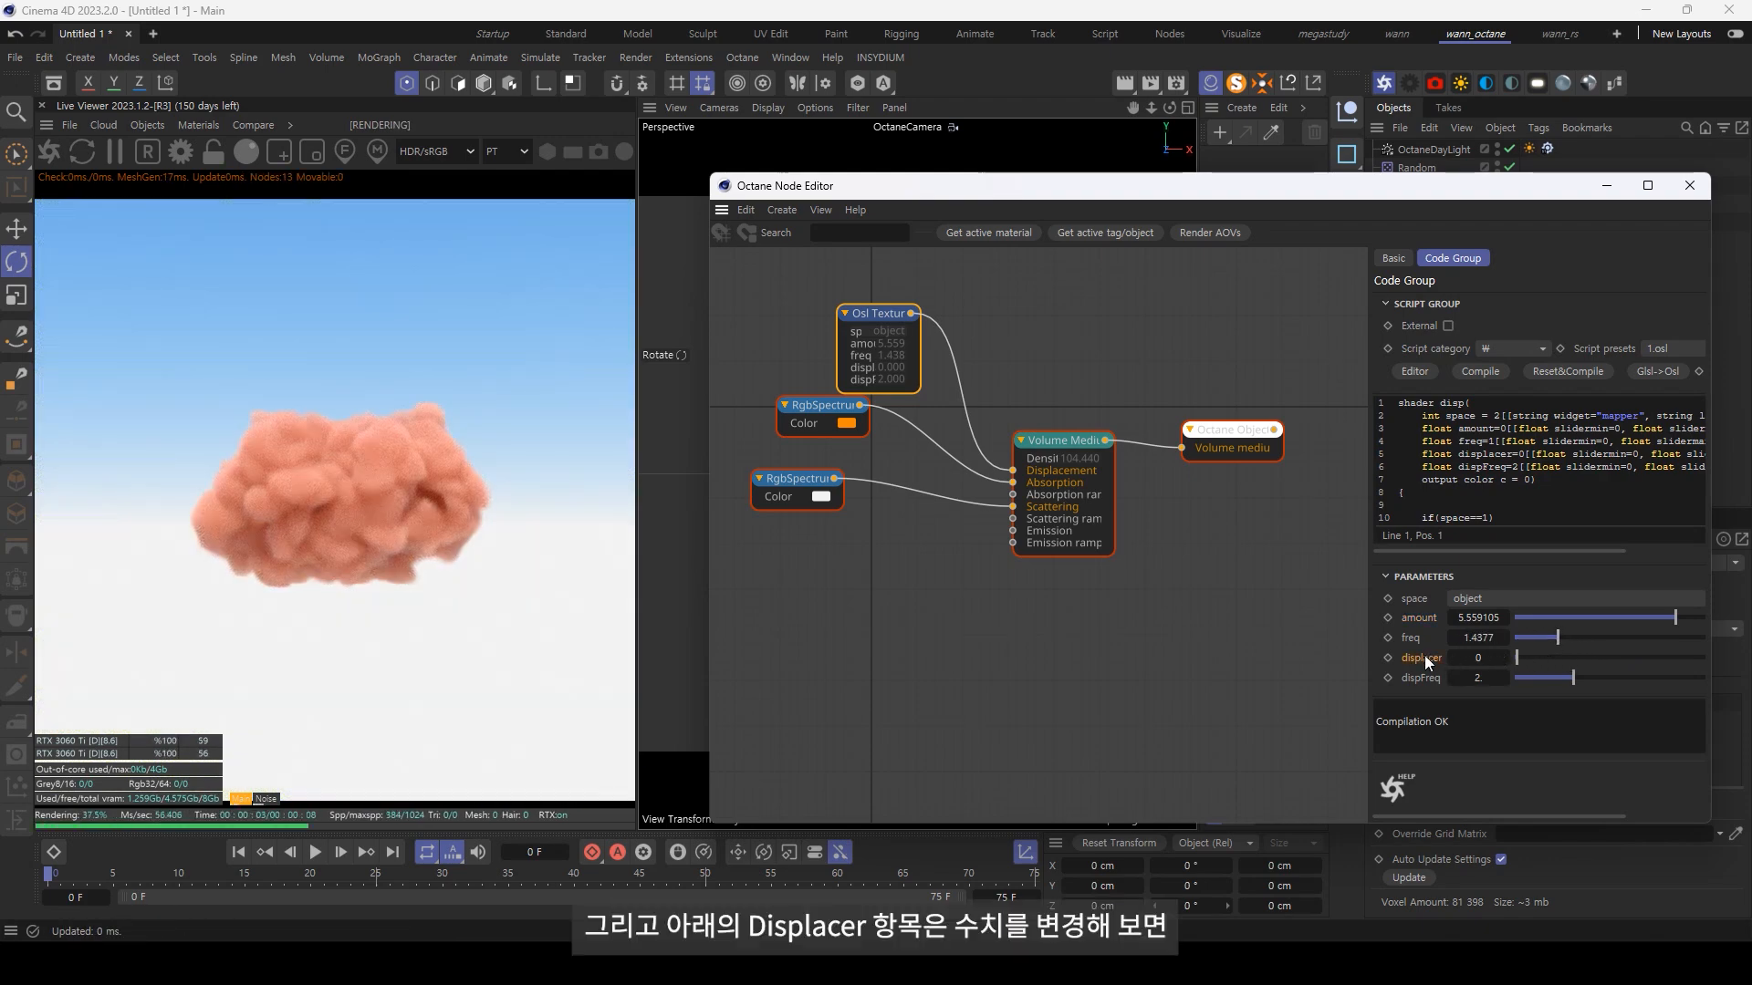
{"action": "left_click_drag", "start_coordinate": [1516, 657], "coordinate": [1617, 658]}
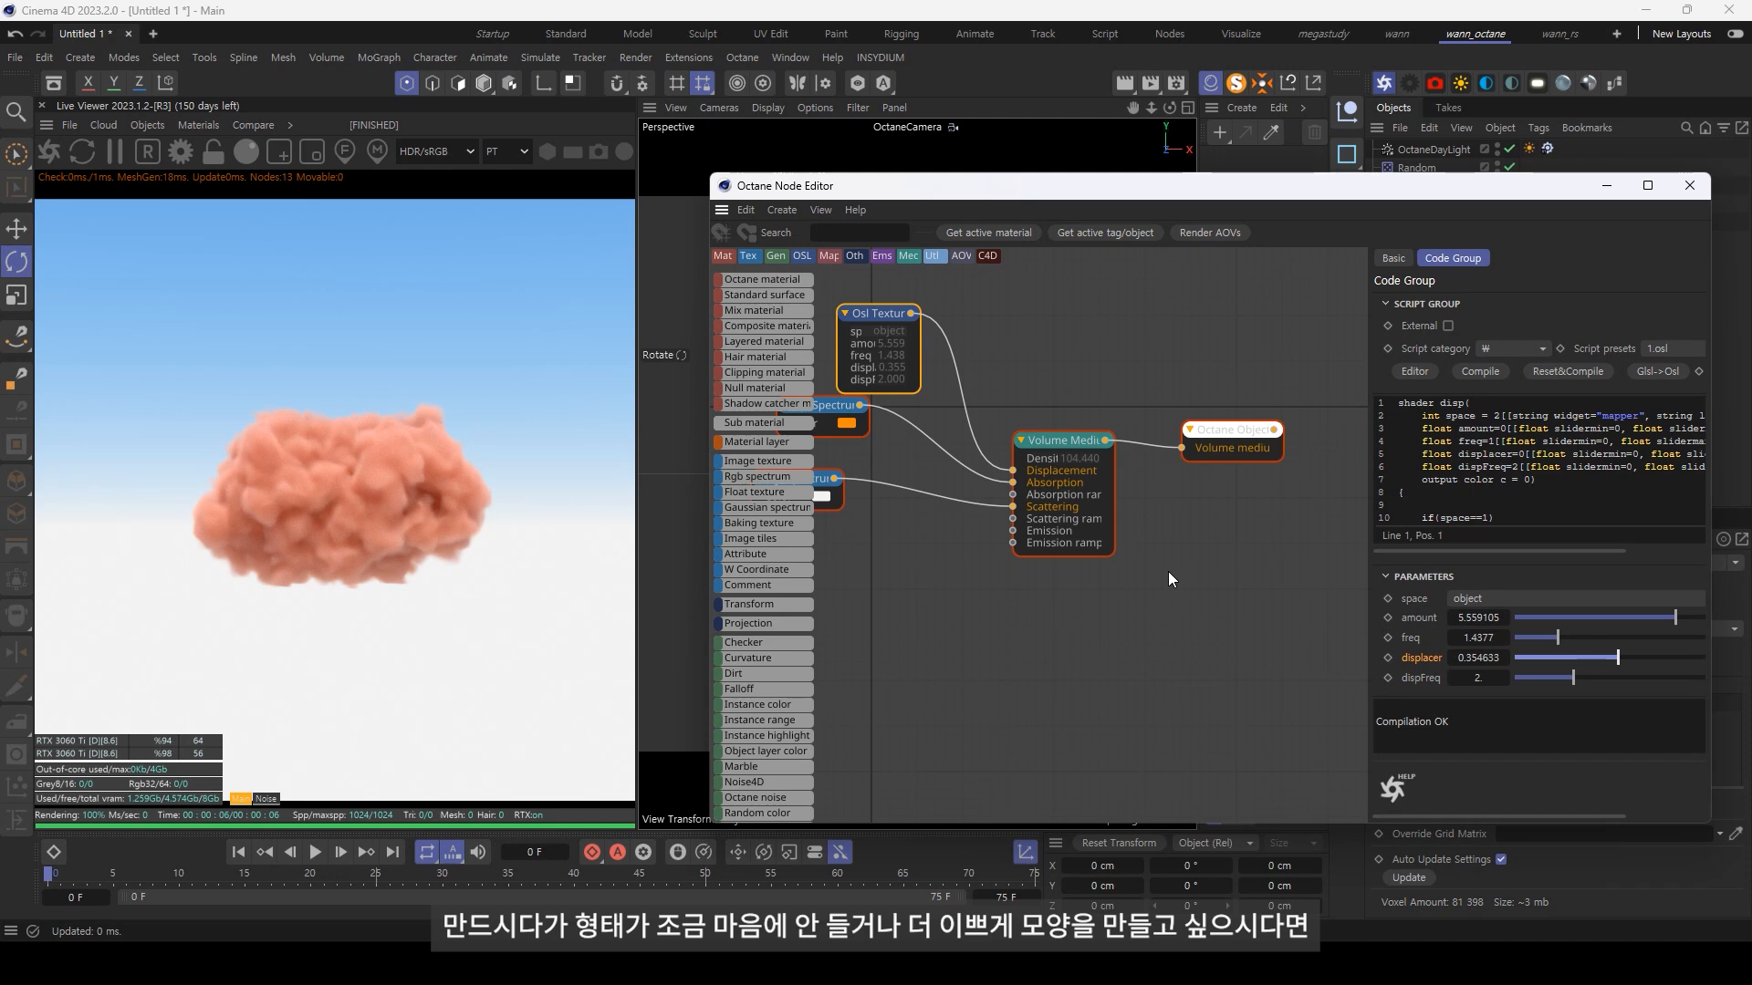
Step: Close the node editor and adjust the Random effector's P.X position, trying 50 cm and settling on 40 cm
{"action": "left_click", "coordinate": [1689, 185]}
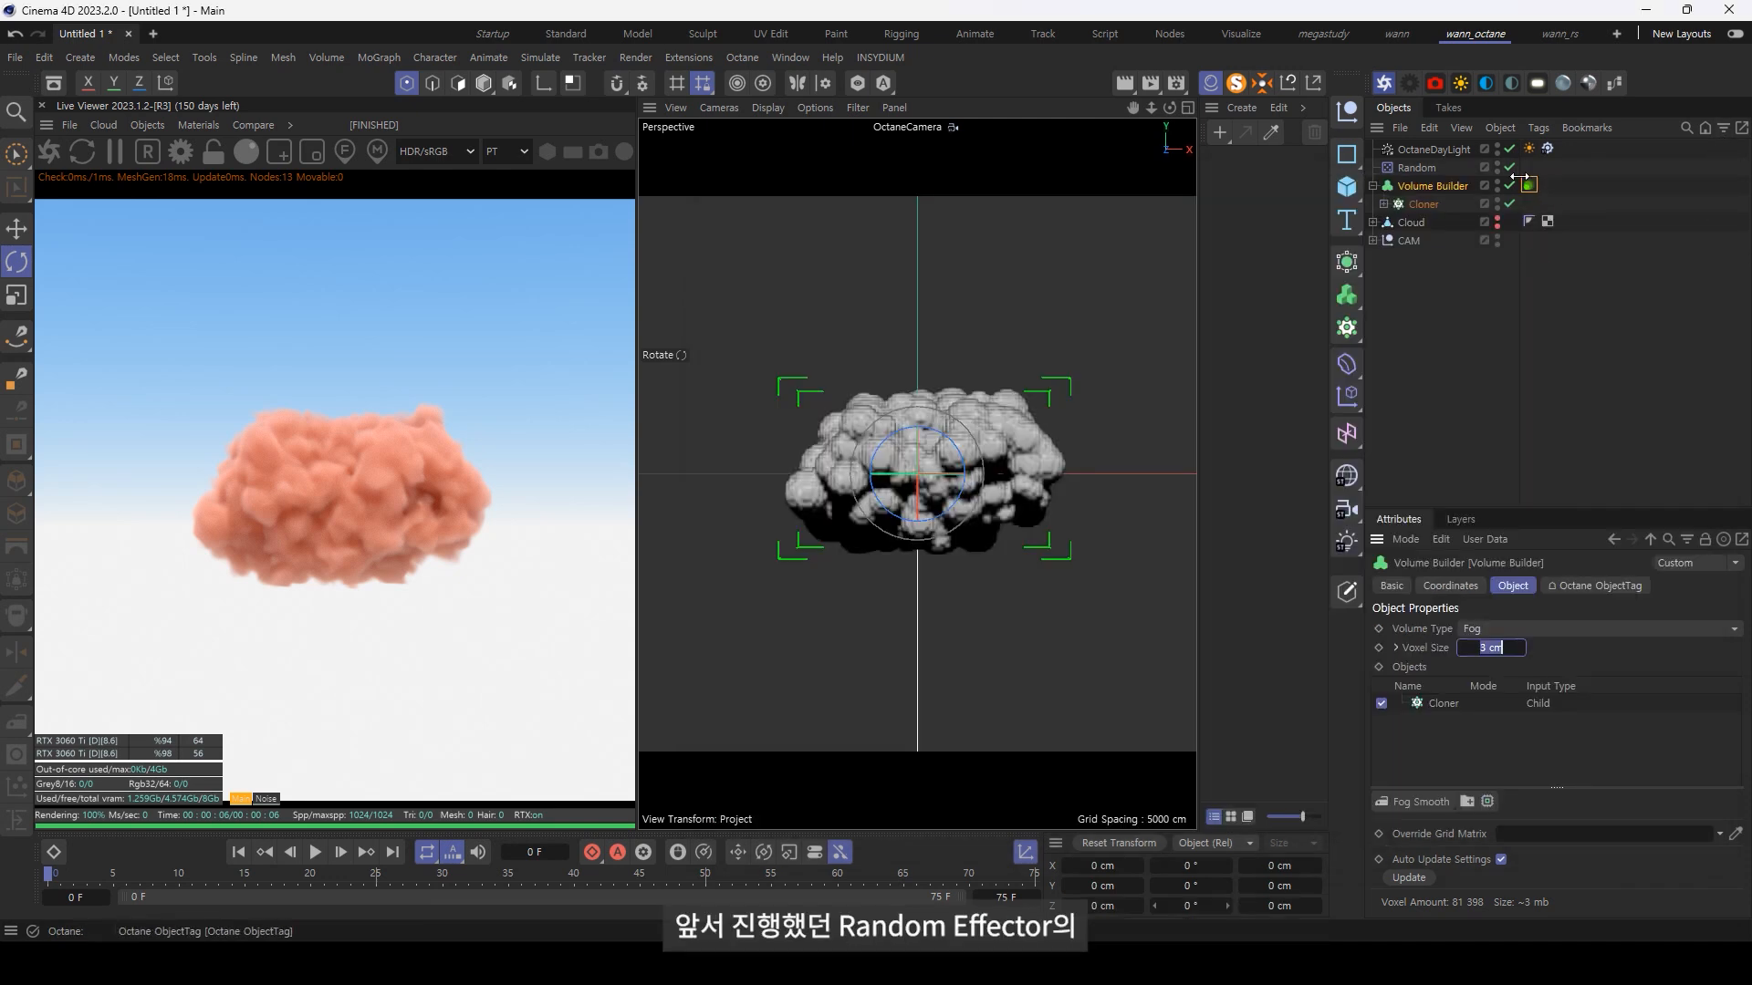
{"action": "left_click", "coordinate": [1416, 168]}
{"action": "type", "text": "50"}
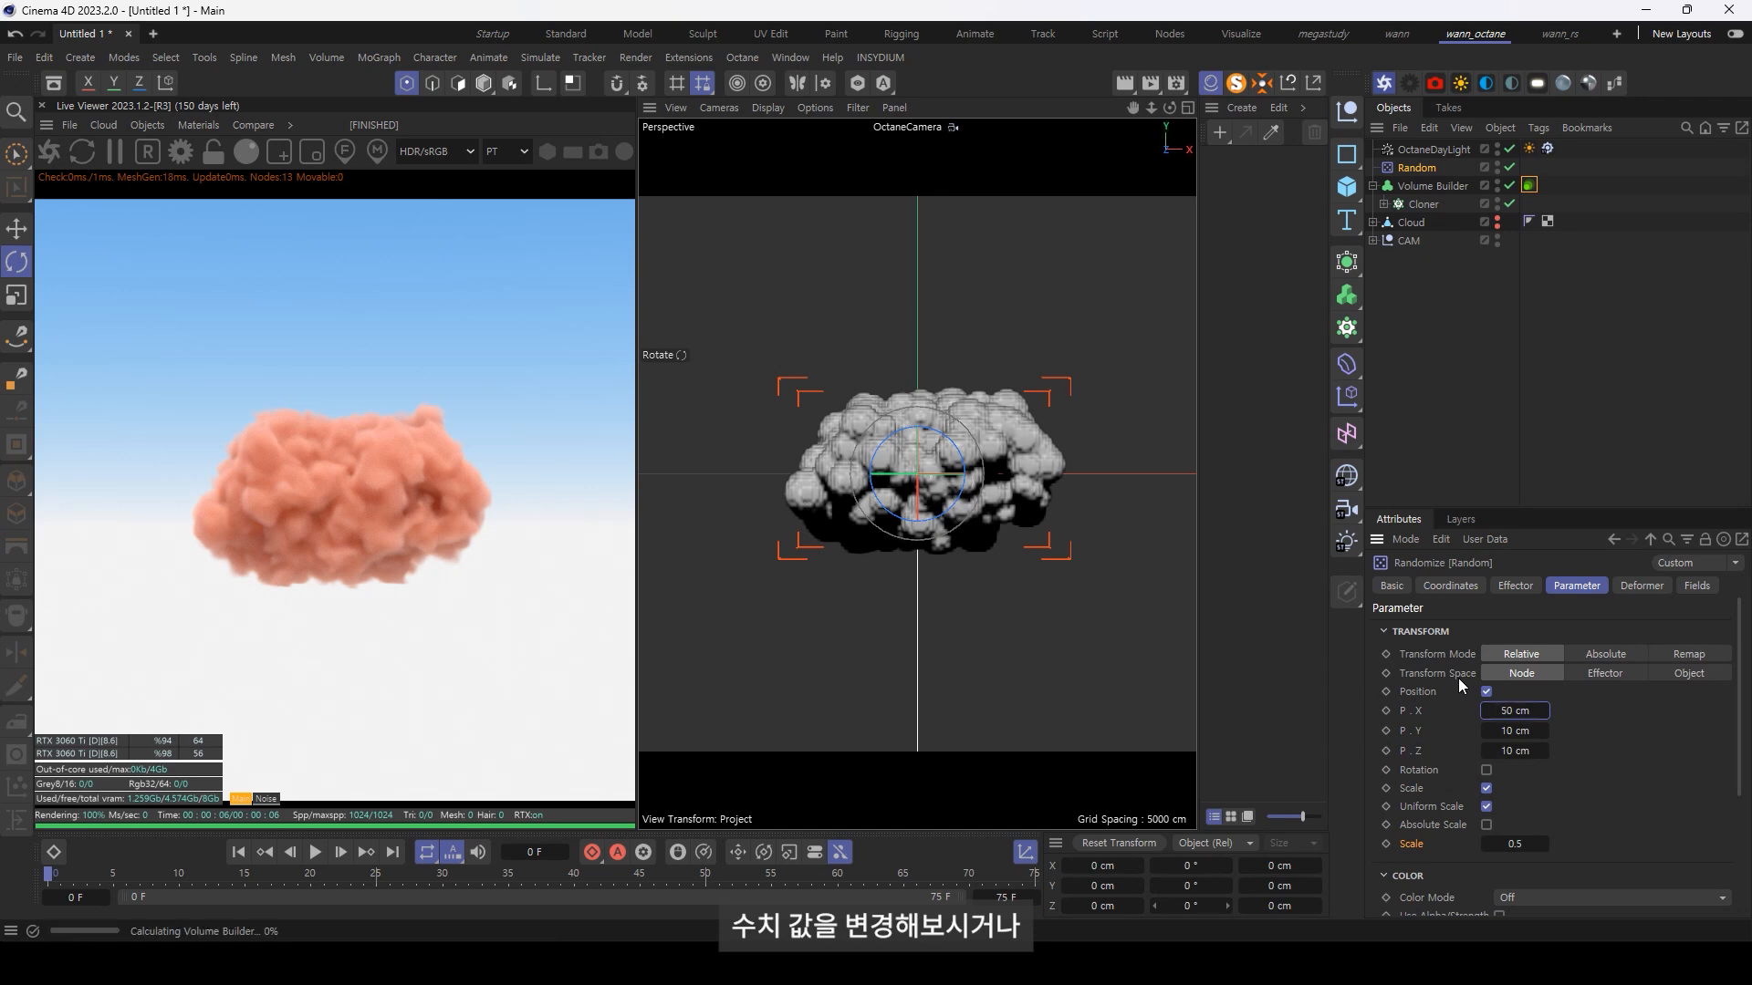
{"action": "key", "text": "Return"}
{"action": "scroll", "coordinate": [1505, 730], "scroll_direction": "down", "scroll_amount": 5}
{"action": "scroll", "coordinate": [1503, 748], "scroll_direction": "down", "scroll_amount": 5}
{"action": "double_click", "coordinate": [1514, 711]}
{"action": "type", "text": "40"}
{"action": "key", "text": "Return"}
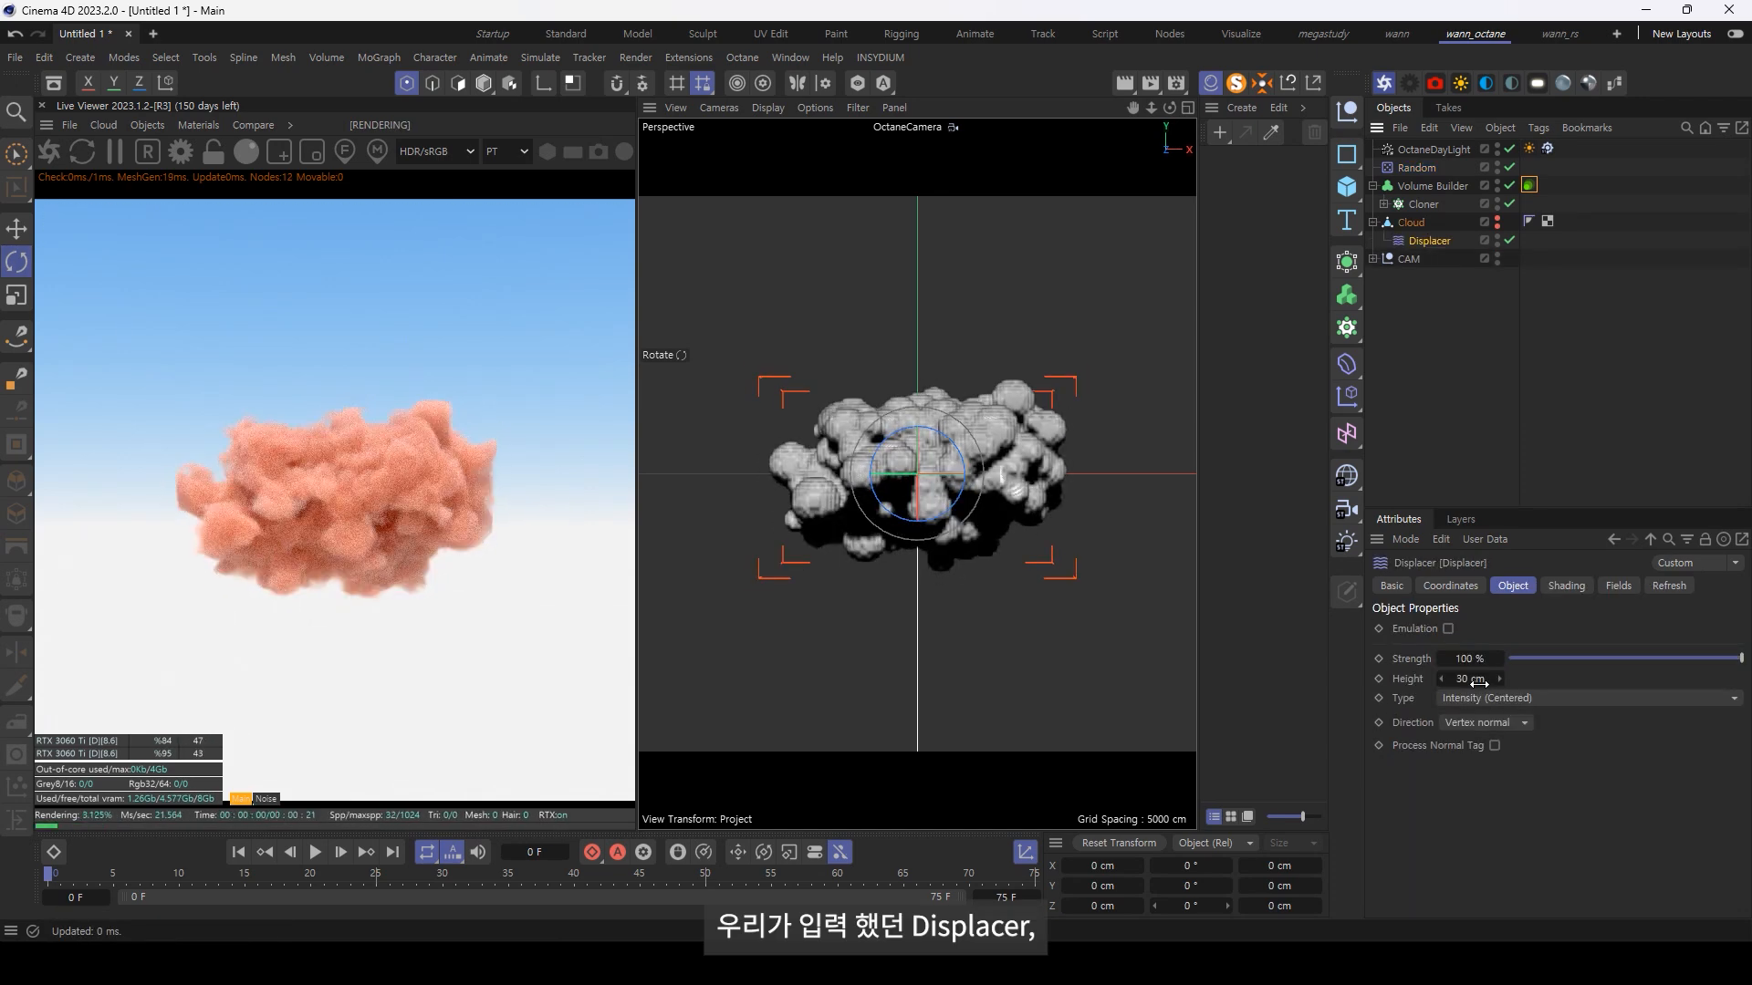